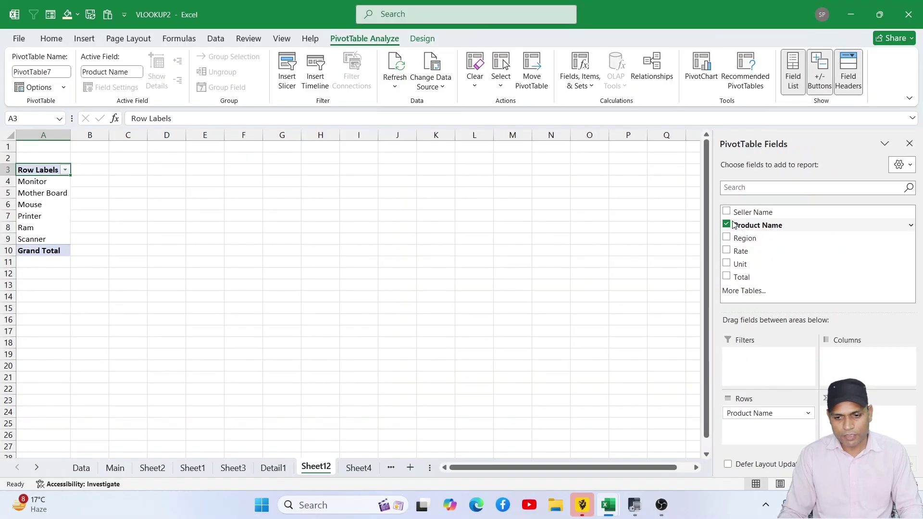
- Add Seller Name under Product Name in the rows, then review the Monitor and Ram sellers
left_click(726, 212)
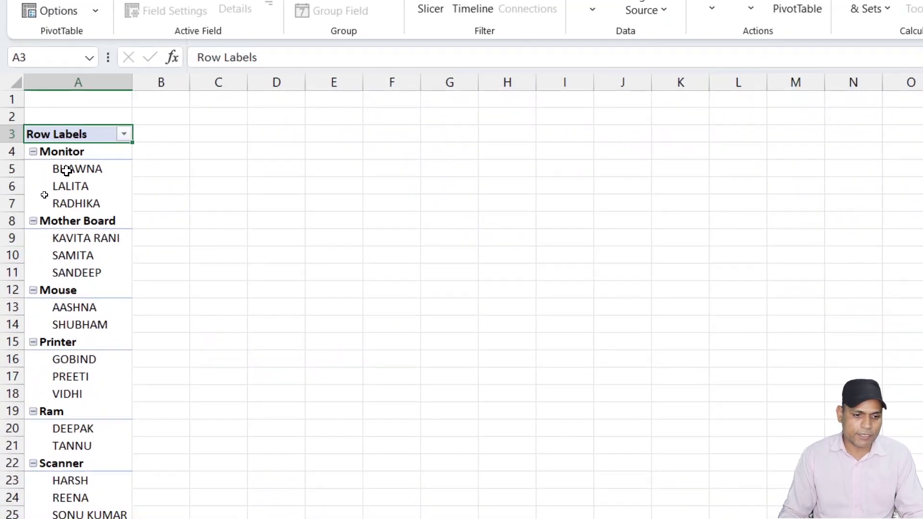
left_click_drag(68, 171, 79, 218)
scroll(99, 240, "down", 2)
scroll(108, 274, "down", 1)
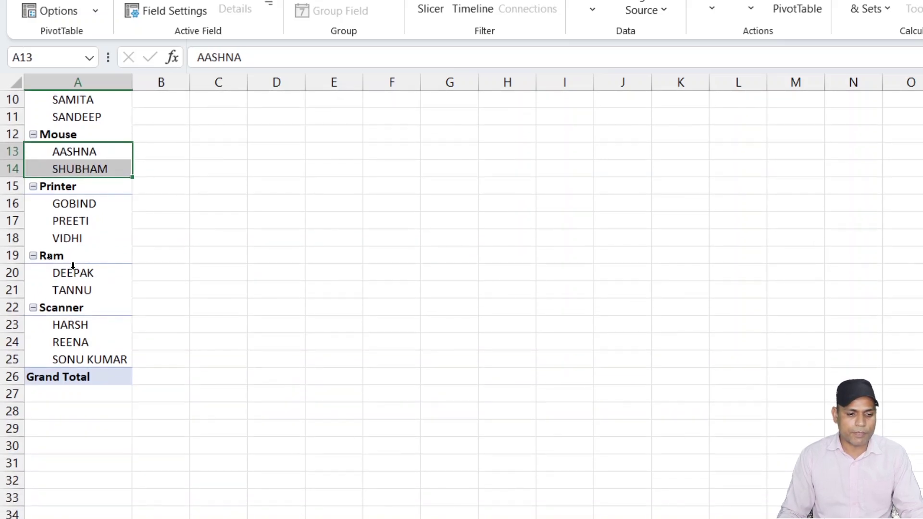
left_click_drag(76, 271, 78, 281)
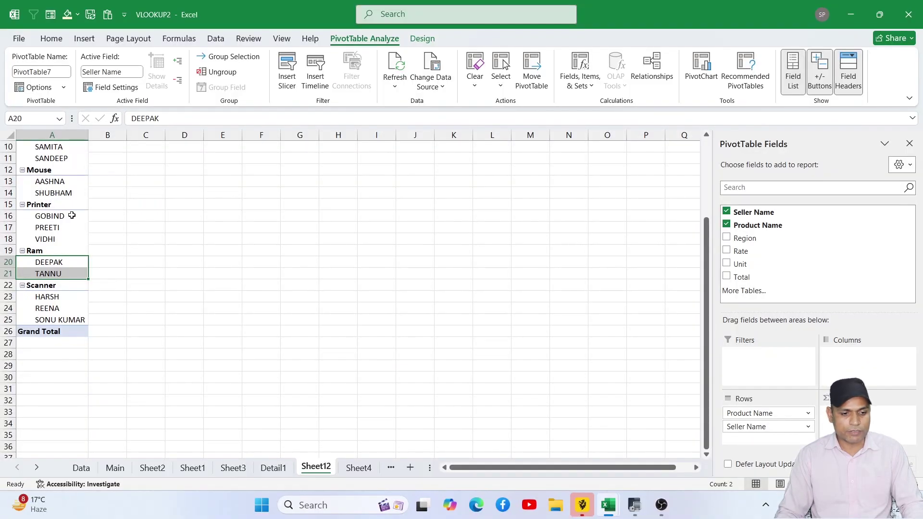
scroll(107, 202, "up", 1)
scroll(71, 215, "up", 3)
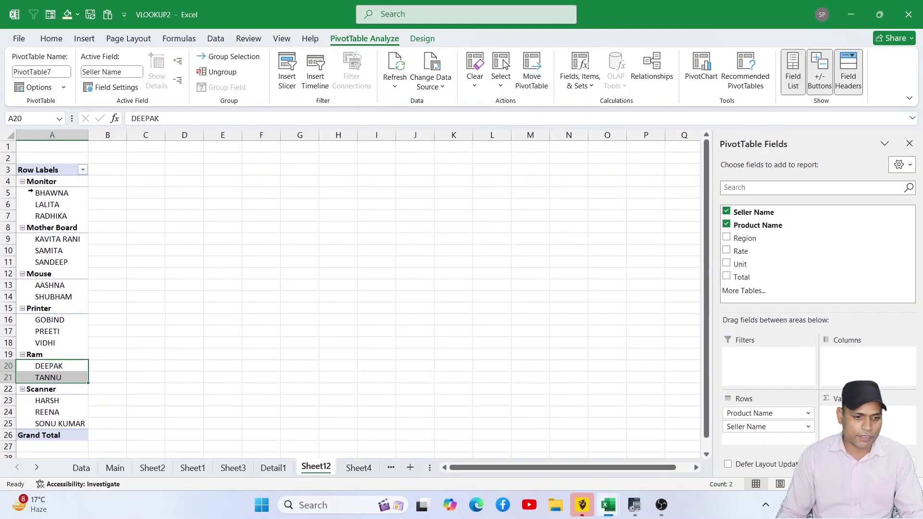
left_click(44, 183)
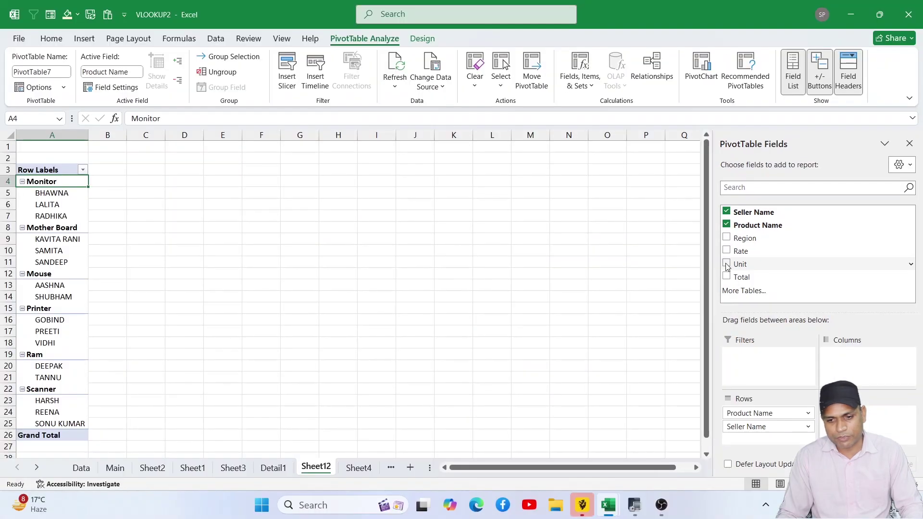
- Add Sum of Unit to the pivot values and check BHAWNA's Monitor unit count of 80
left_click(722, 261)
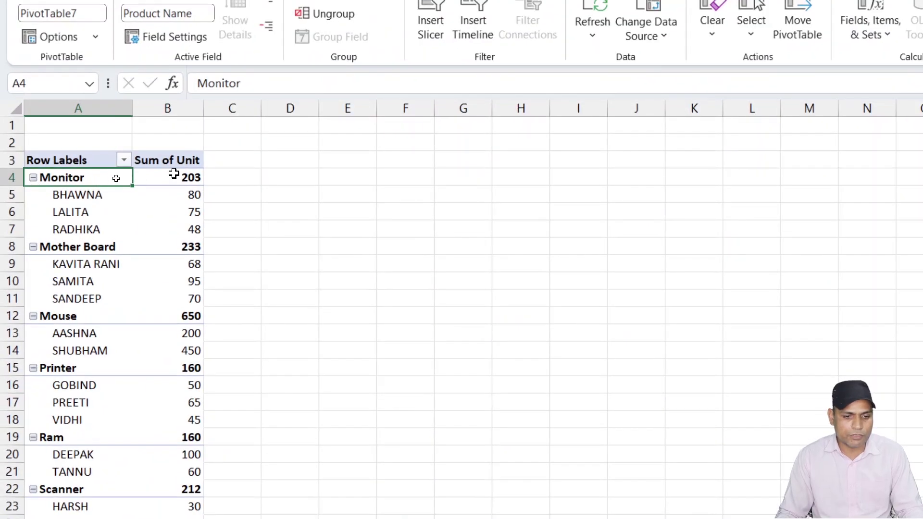
left_click(117, 179)
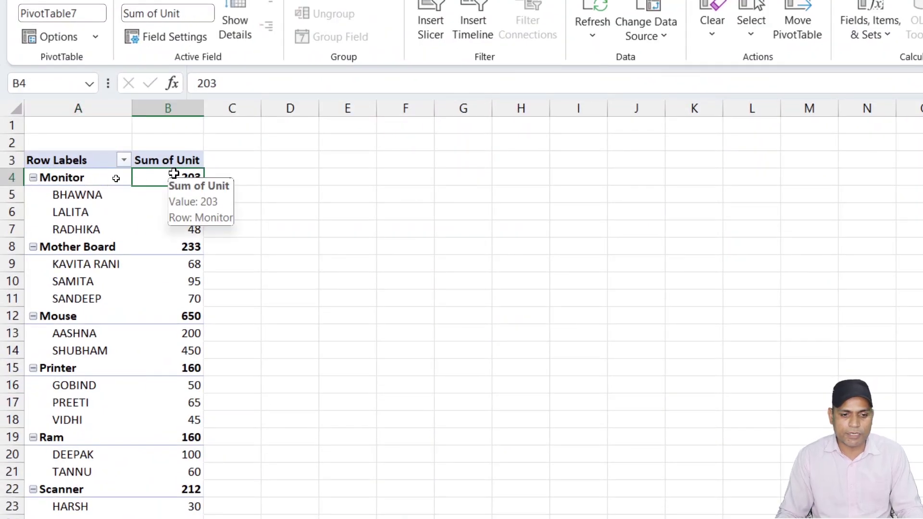
left_click(85, 195)
left_click(180, 193)
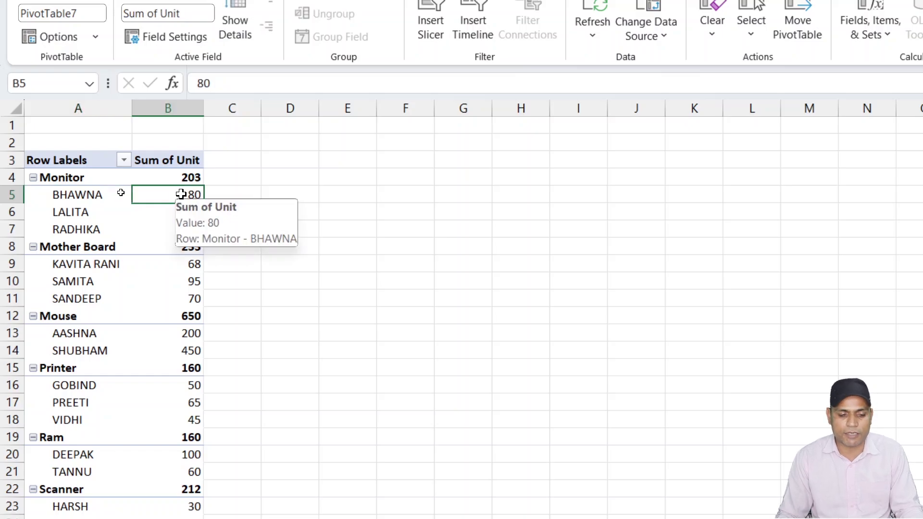
scroll(236, 298, "down", 3)
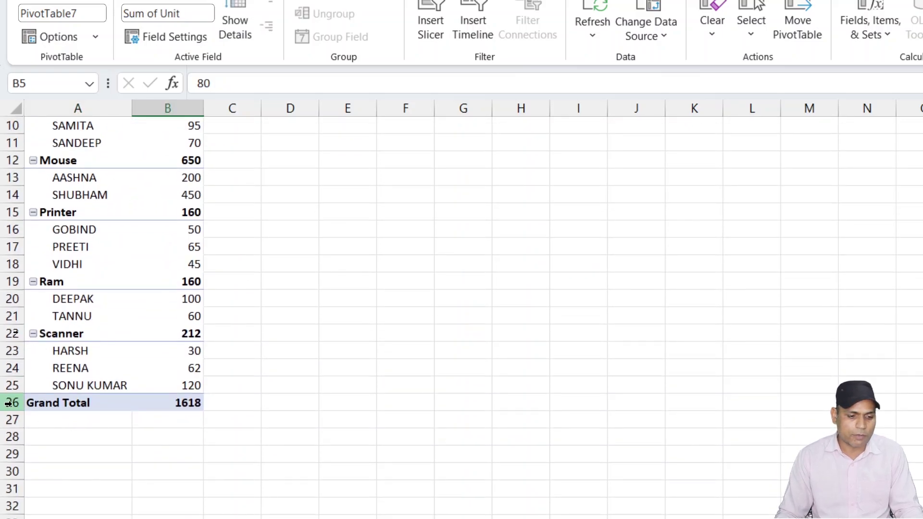
mouse_move(176, 402)
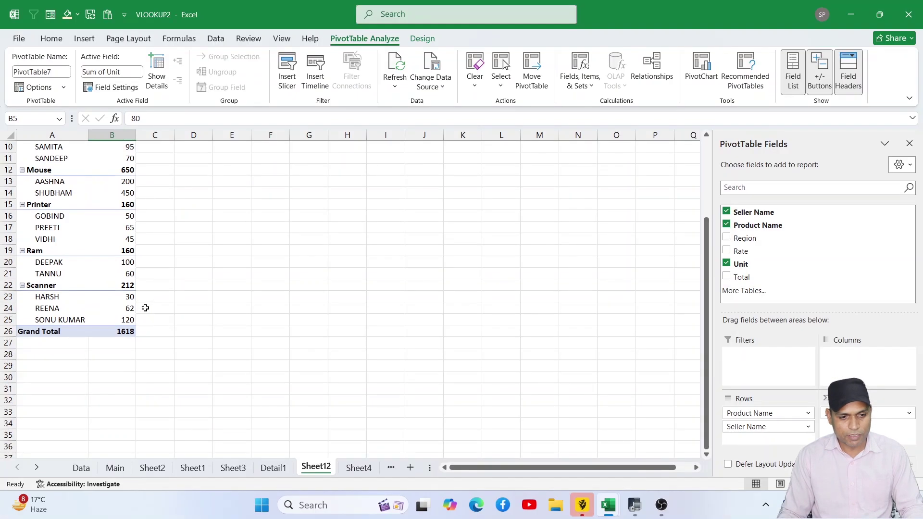
scroll(169, 226, "up", 3)
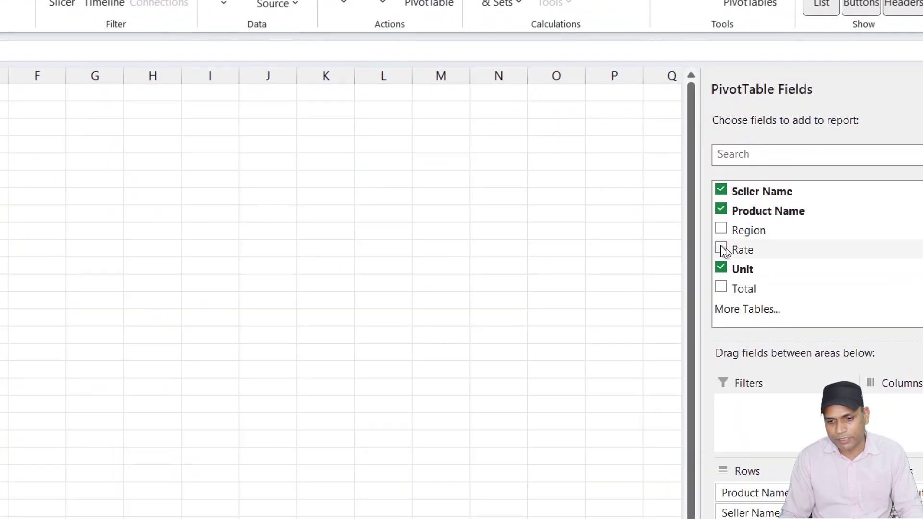
- Add Sum of Rate and Sum of Total, then review the totals down to the 5871000 grand total
left_click(727, 251)
left_click(722, 287)
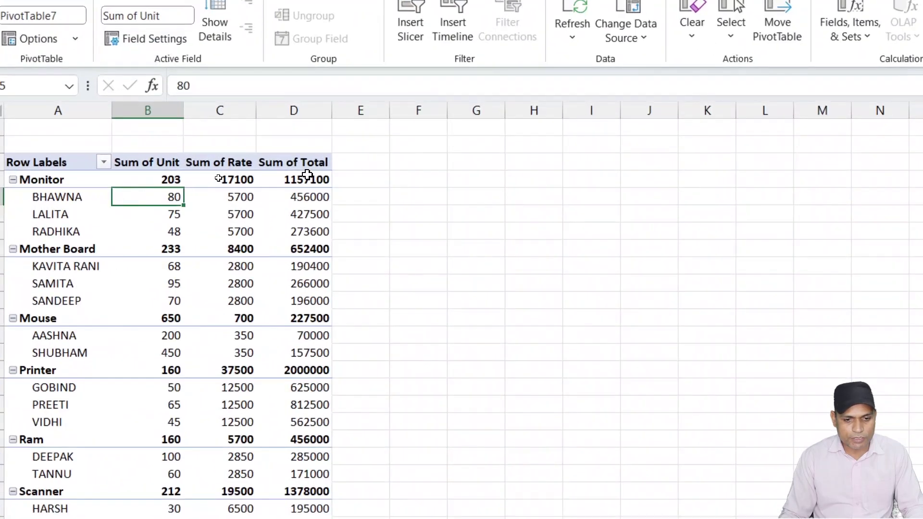
left_click(219, 181)
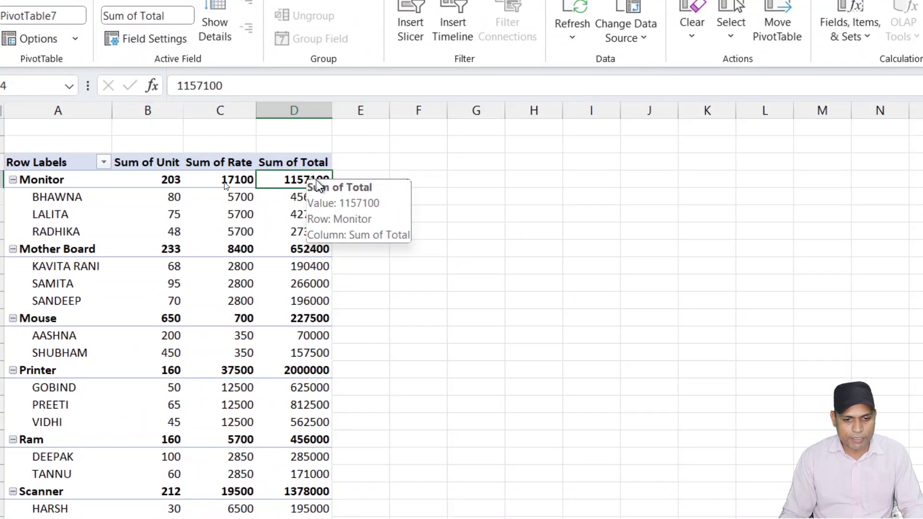
left_click(318, 248)
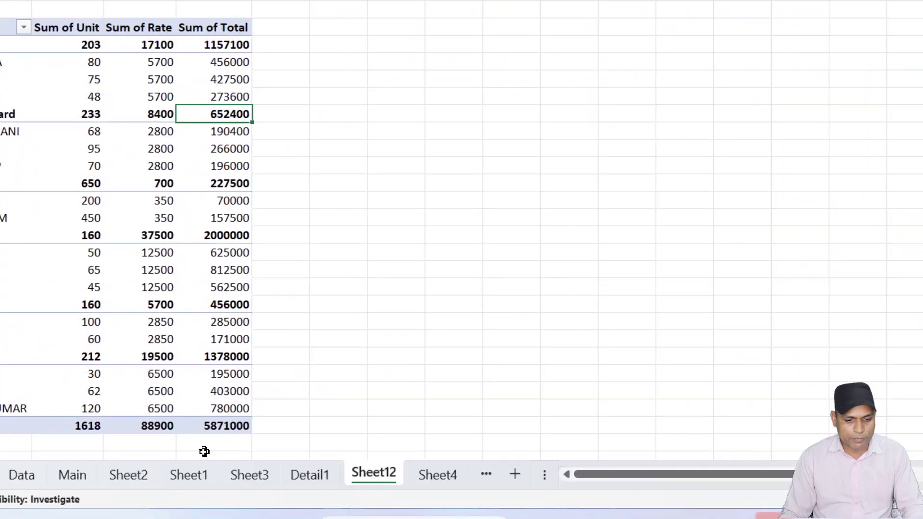
left_click(220, 426)
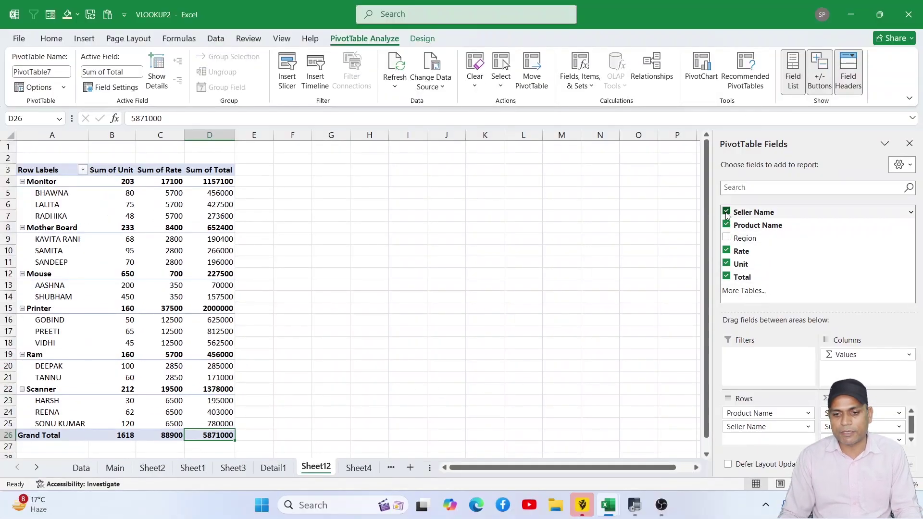
- Remove Seller, Product, Rate, Unit and Total fields, then put Region with Product Name in the rows
left_click(726, 212)
left_click(726, 225)
left_click(726, 251)
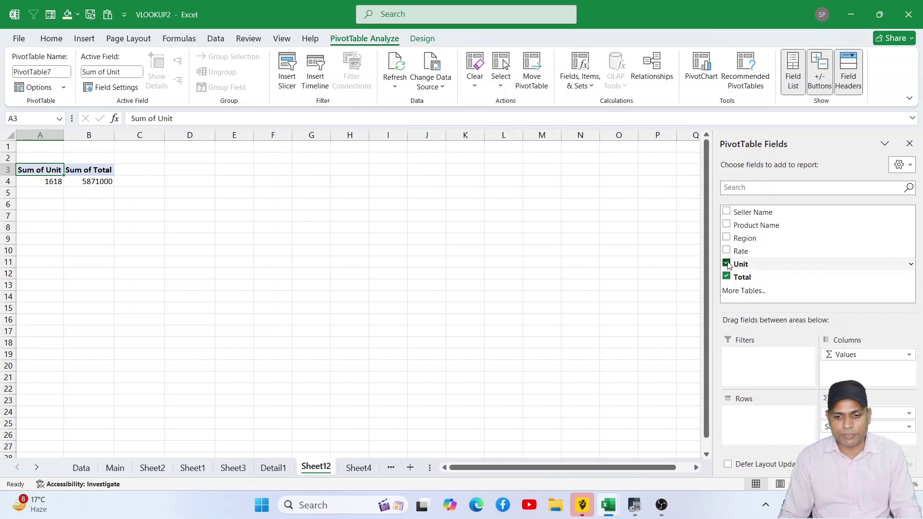
left_click(726, 264)
left_click(726, 277)
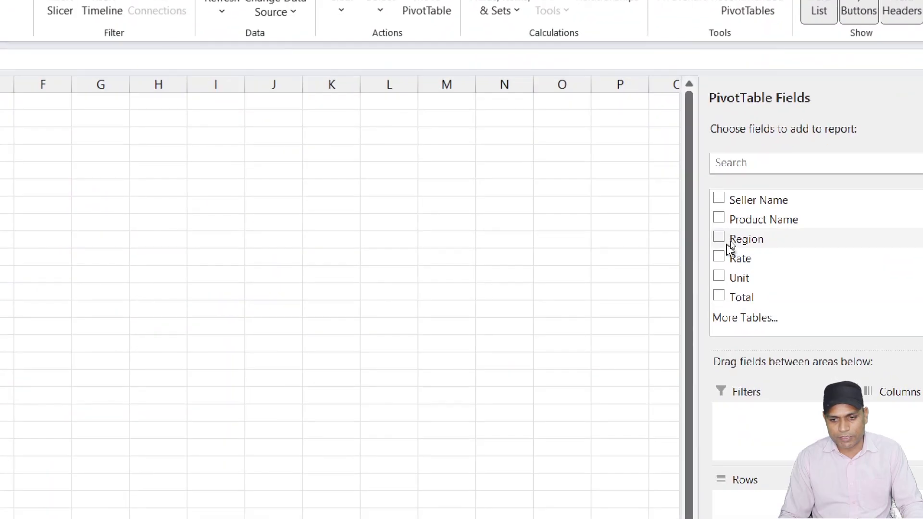
left_click(721, 237)
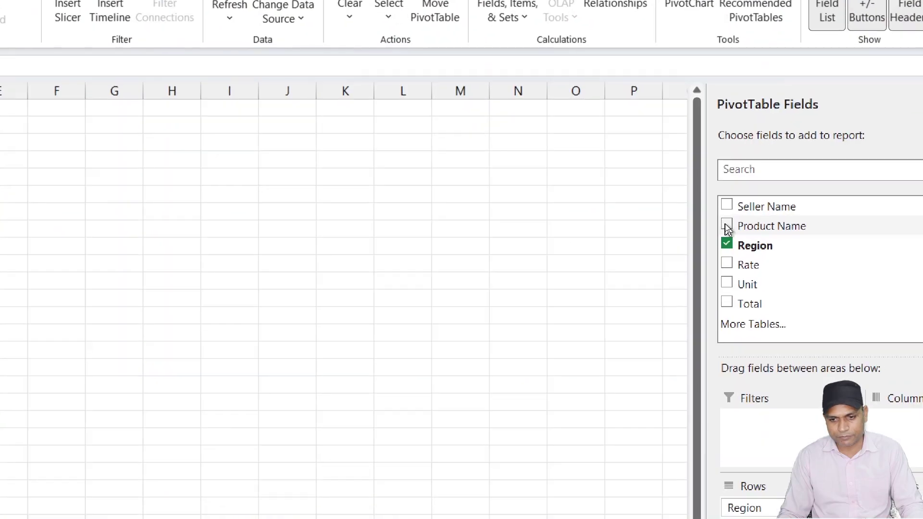
left_click(726, 226)
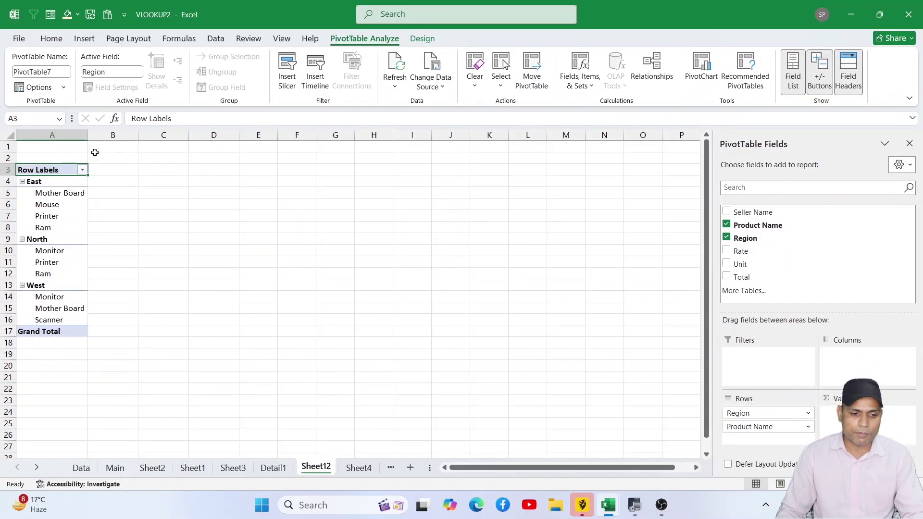
- Filter the region row labels to East only by excluding North and West, then hide the field list
left_click(82, 171)
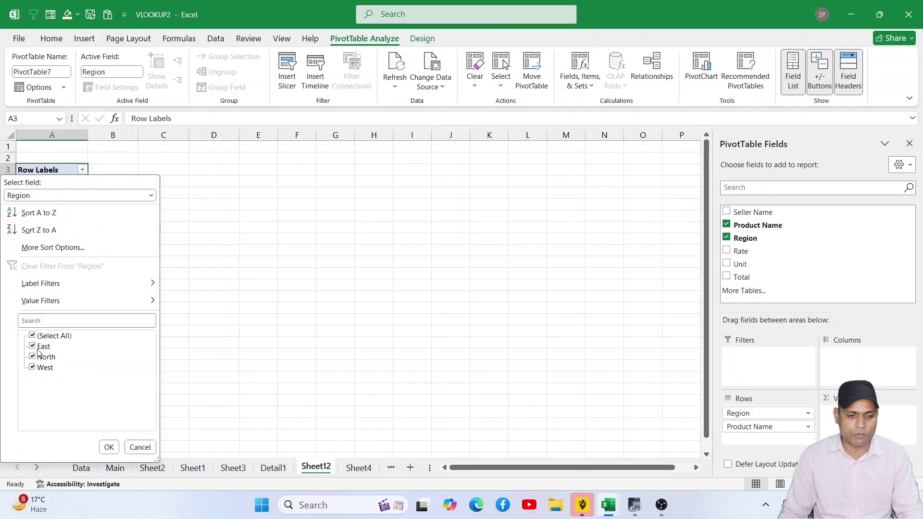
left_click(34, 357)
left_click(33, 367)
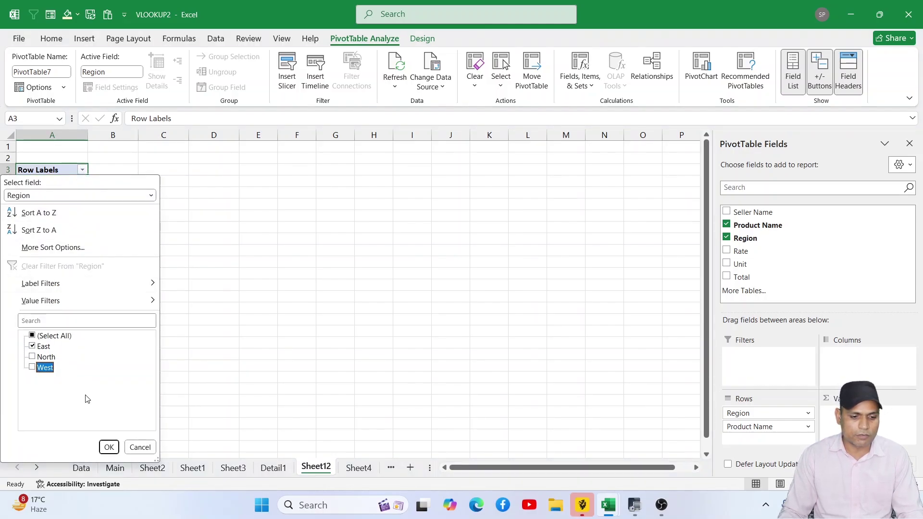
left_click(108, 446)
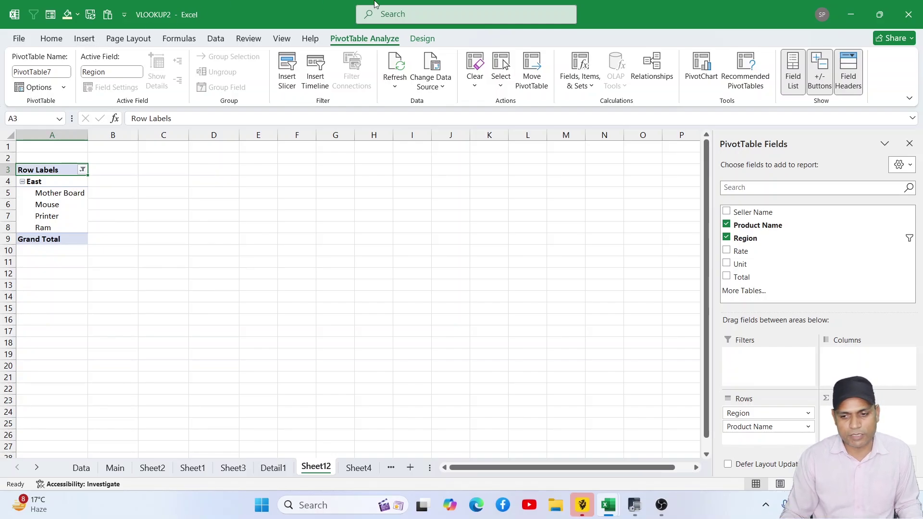
left_click(908, 143)
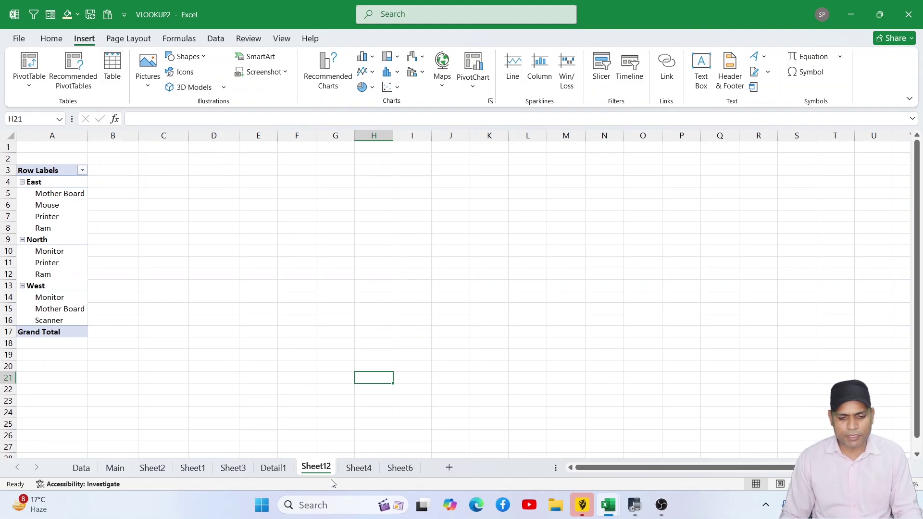
- Convert Sheet6's sales data range A5:F21 into a formatted table
left_click(359, 467)
left_click(414, 469)
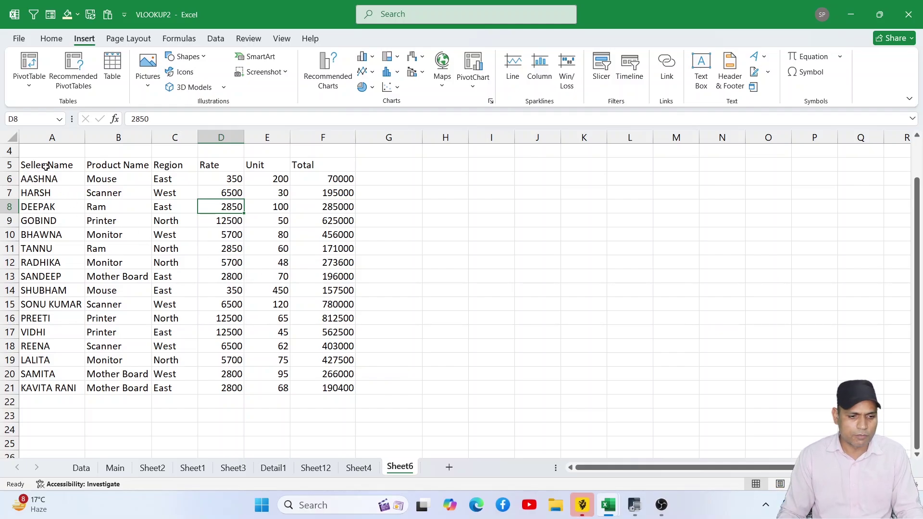
left_click_drag(46, 166, 315, 386)
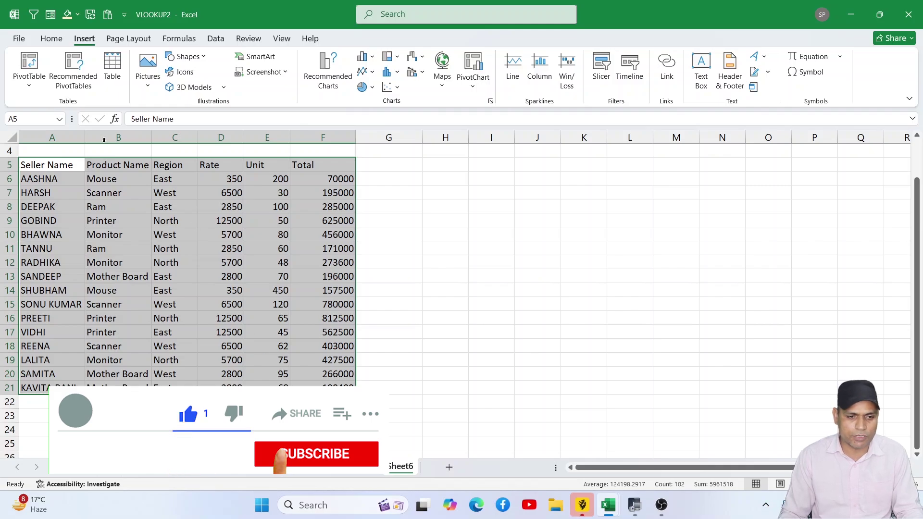
left_click(111, 73)
left_click(513, 316)
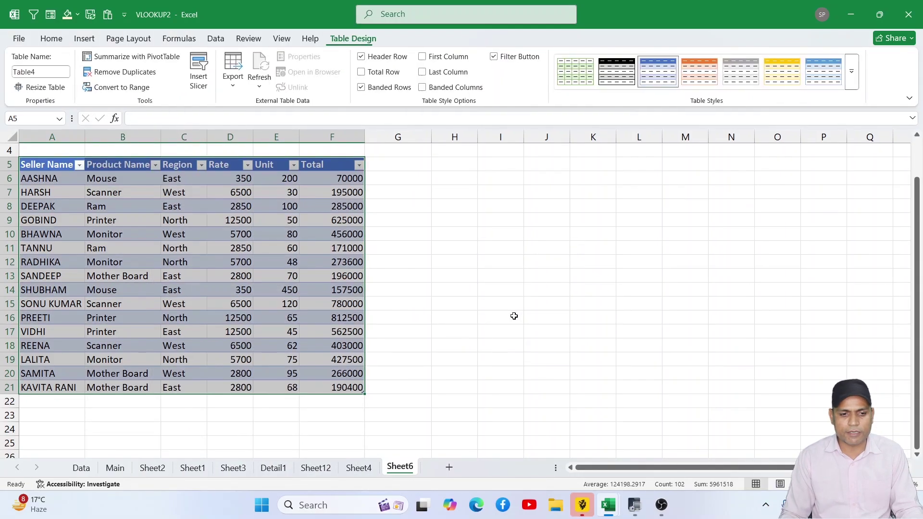
left_click(475, 317)
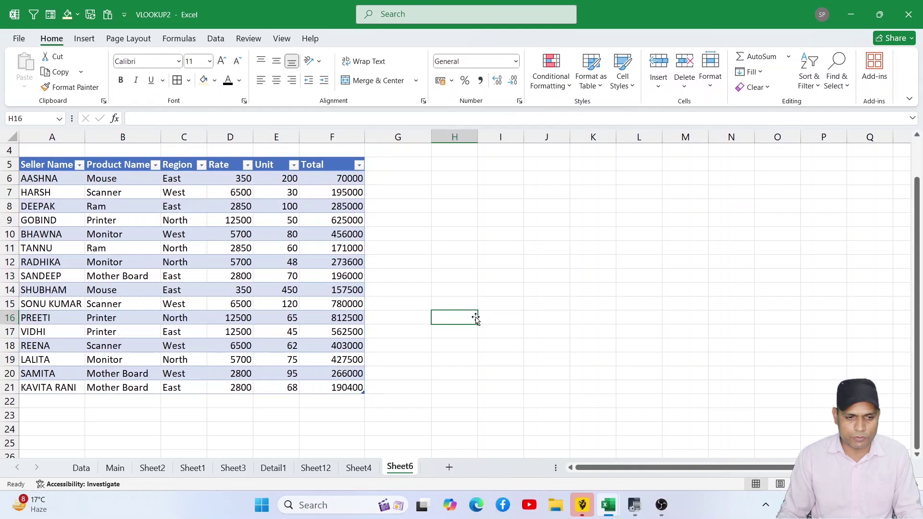
- Add a new blank worksheet, Sheet13, and select cell J11
left_click(87, 40)
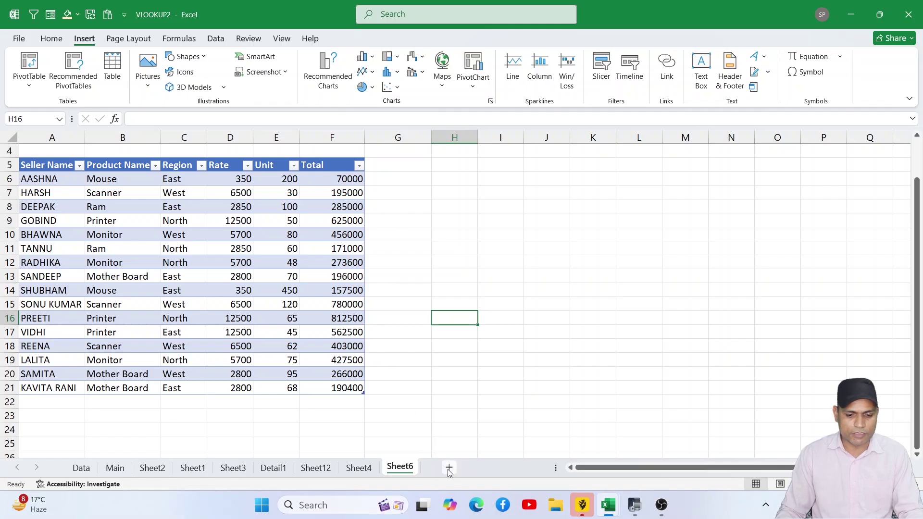
left_click(449, 468)
left_click(398, 261)
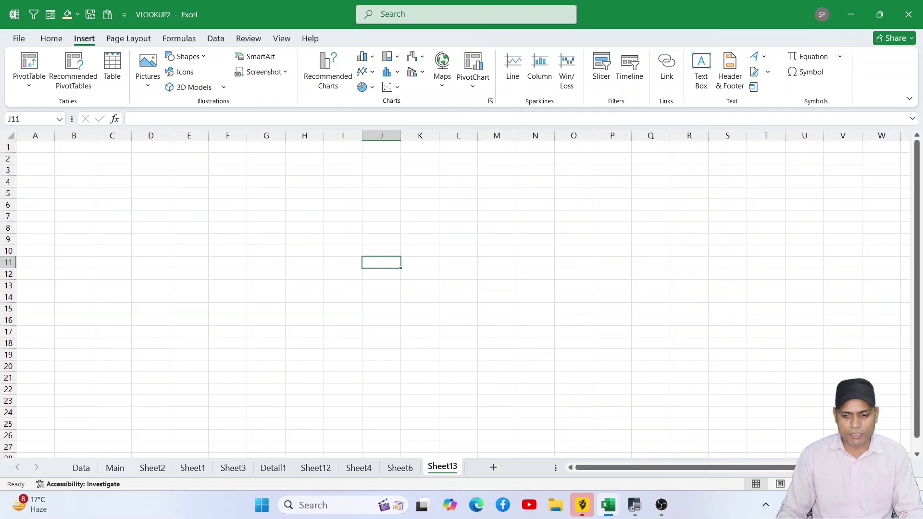
- Insert the excelnet1 image from the Pictures folder onto Sheet13 and move it up near C2
left_click(890, 484)
left_click(890, 484)
left_click(890, 484)
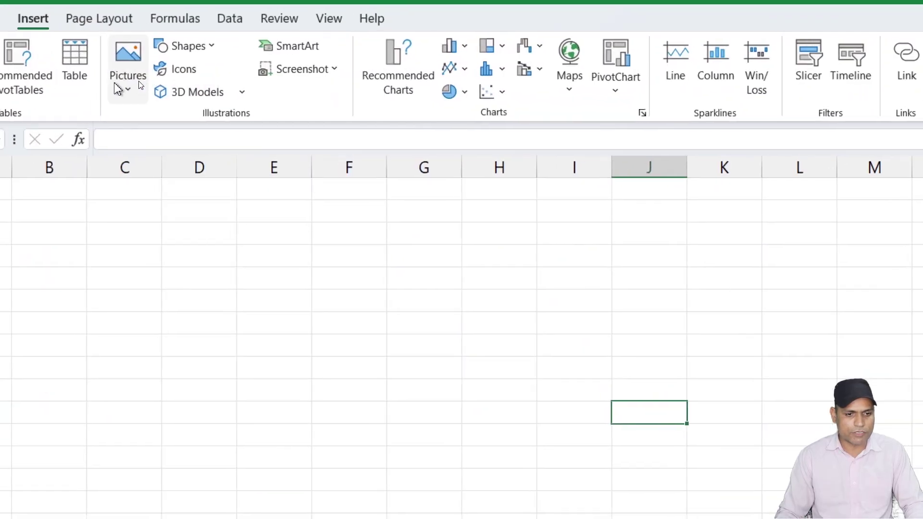
left_click(130, 91)
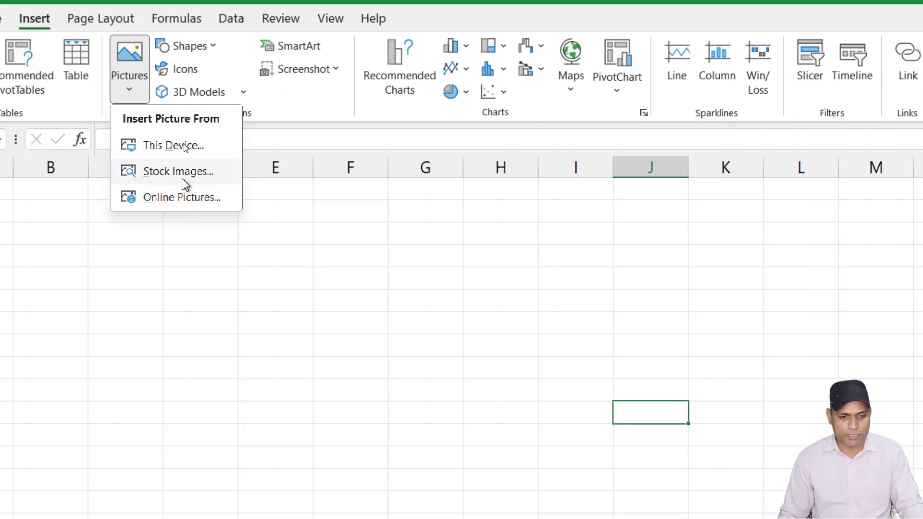
left_click(176, 147)
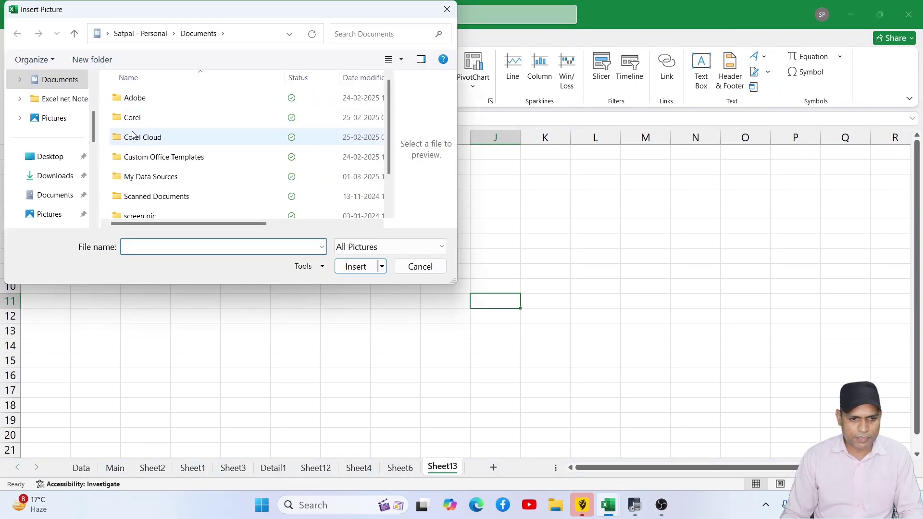
scroll(132, 137, "down", 1)
left_click(72, 117)
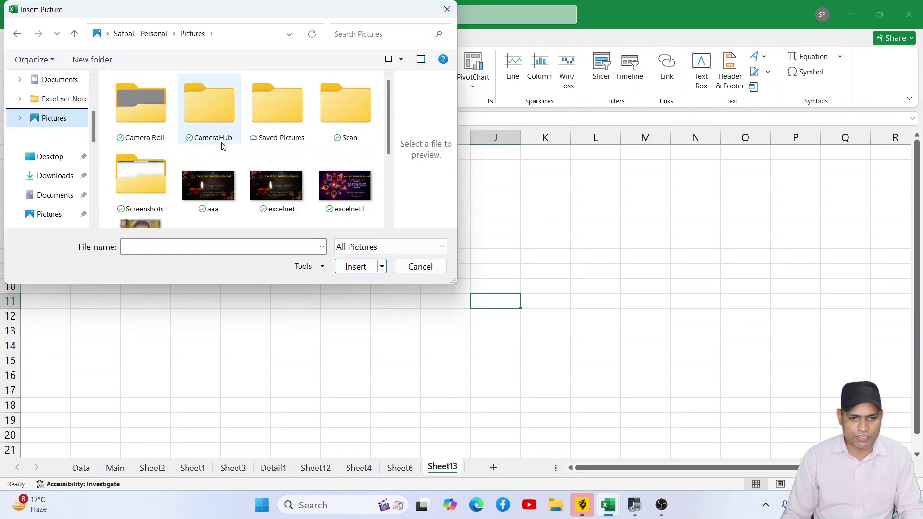
scroll(236, 146, "down", 2)
scroll(259, 154, "up", 1)
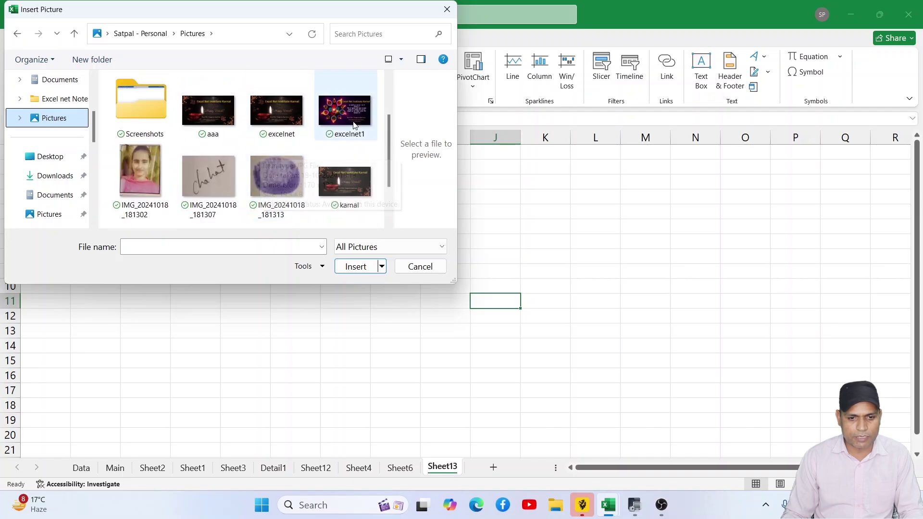
left_click(344, 110)
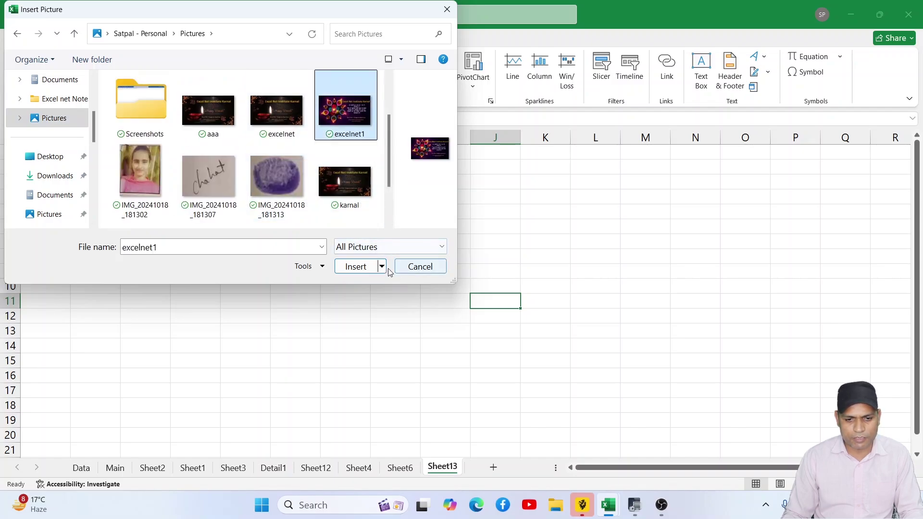
left_click(356, 266)
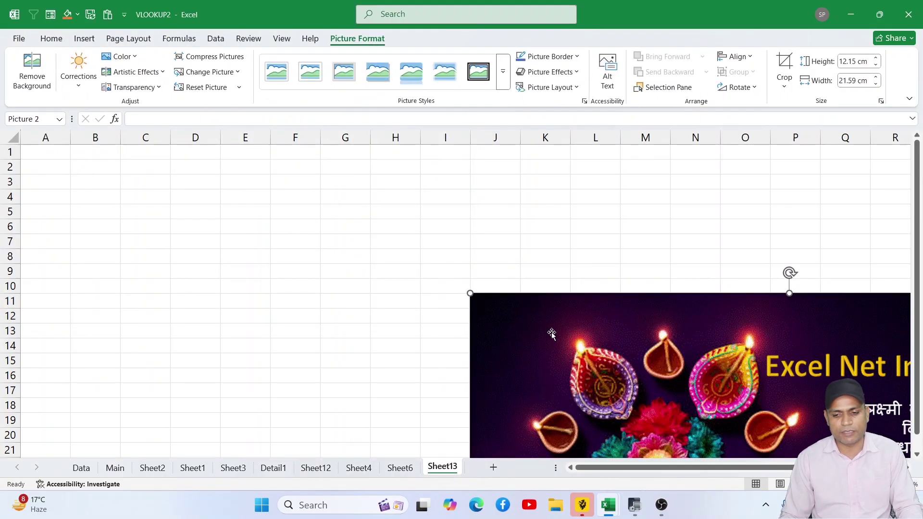
left_click_drag(549, 331, 200, 199)
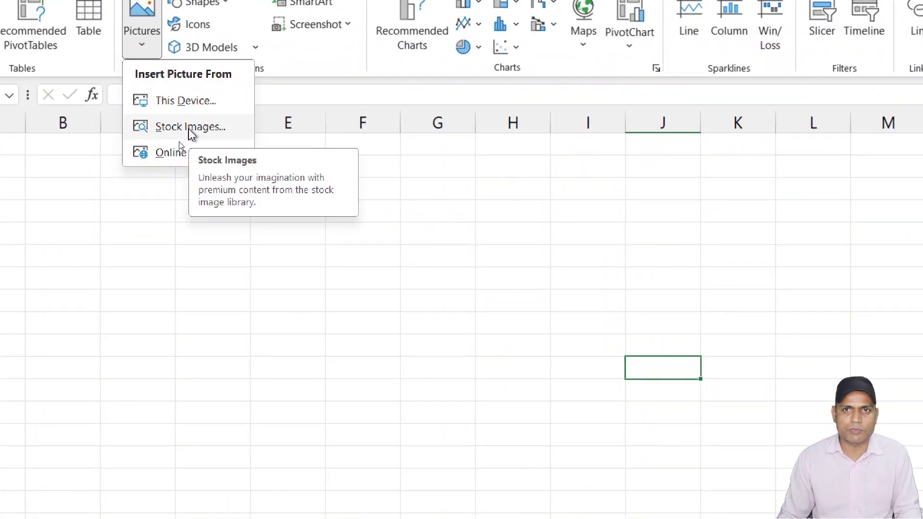
- Browse the Stock Images categories: Icons, Cutout People, Stickers, Illustrations and Cartoon People
left_click(188, 127)
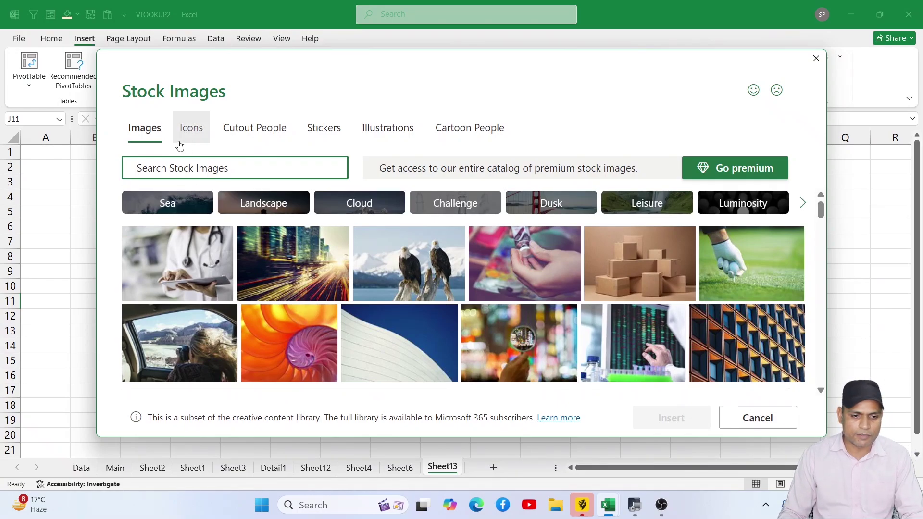
left_click(195, 135)
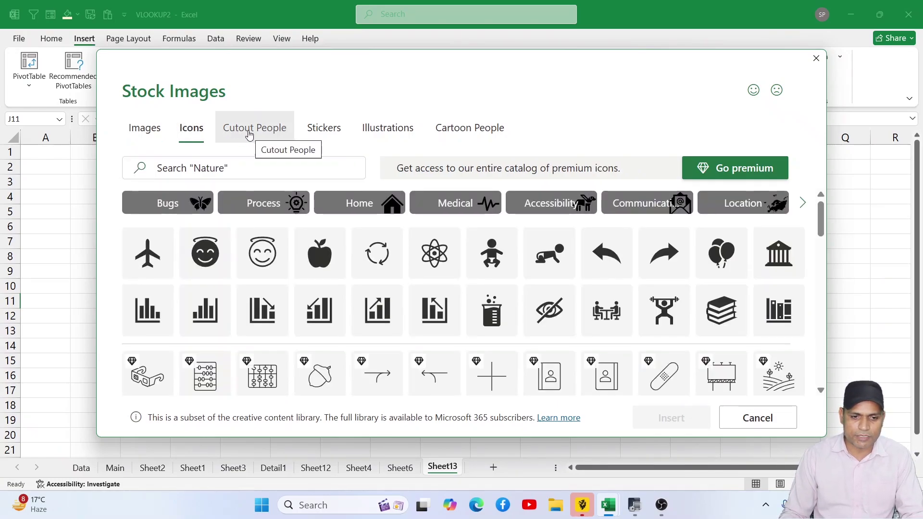
left_click(249, 135)
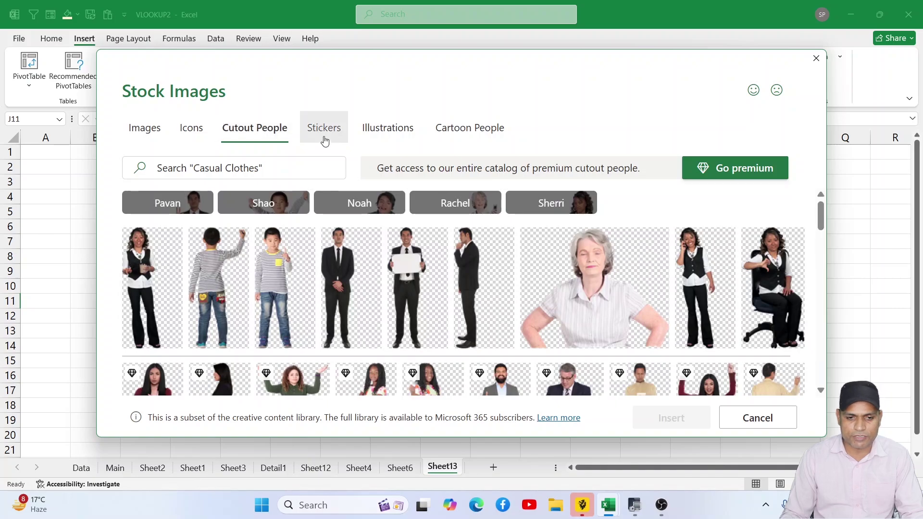
left_click(324, 140)
left_click(384, 138)
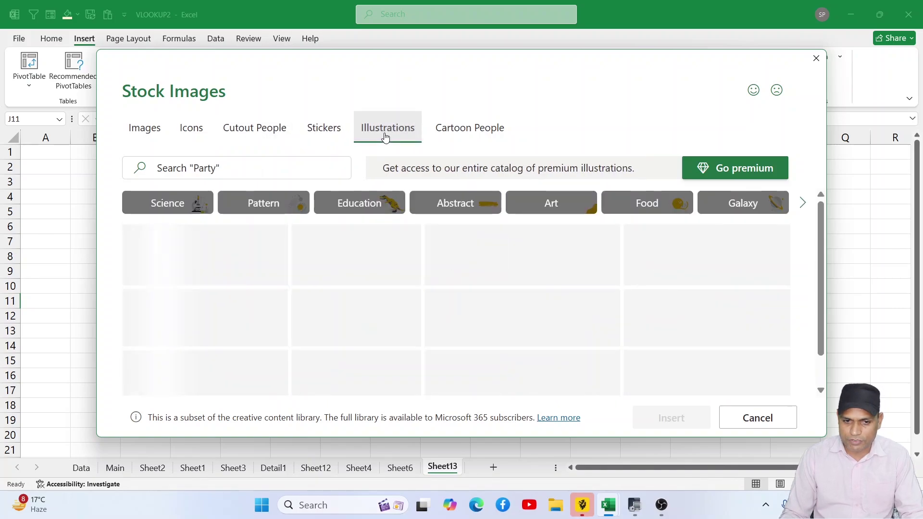
left_click(470, 134)
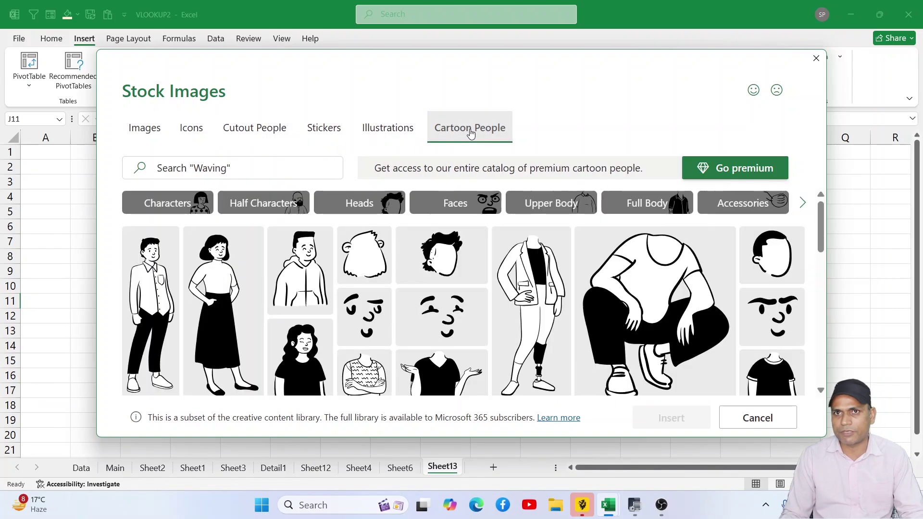
left_click(269, 130)
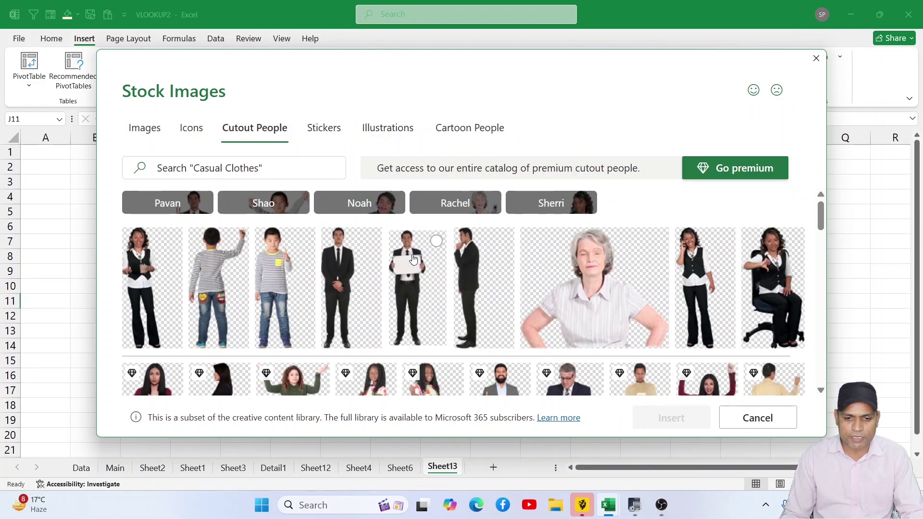
- Insert the cutout photo of a man holding a whiteboard, move it to columns E–J, then delete it
left_click(412, 260)
left_click(657, 418)
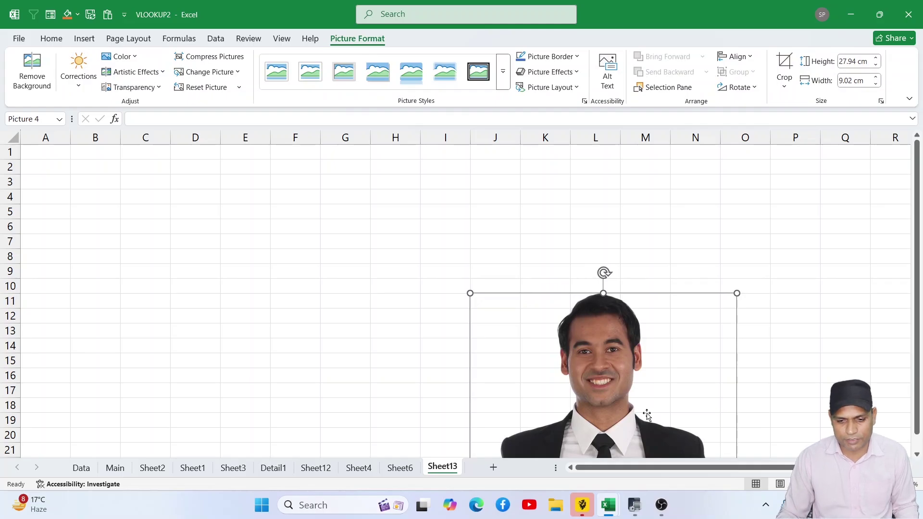
left_click_drag(621, 389, 408, 279)
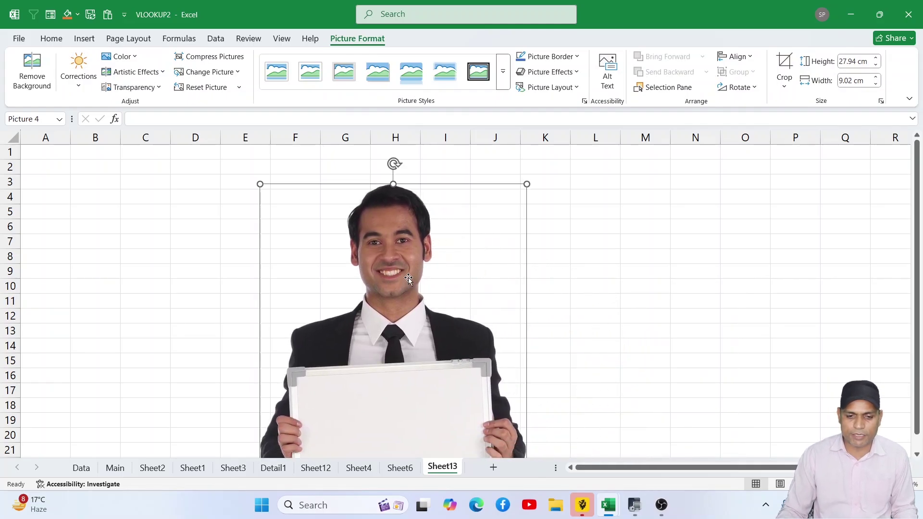
key("Delete")
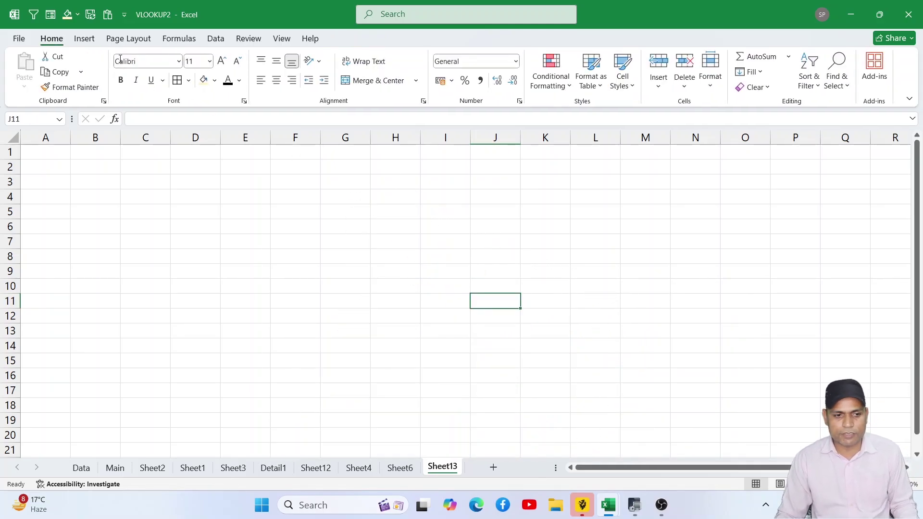
- Search Online Pictures for 'computer' and include results beyond Creative Commons only
left_click(85, 38)
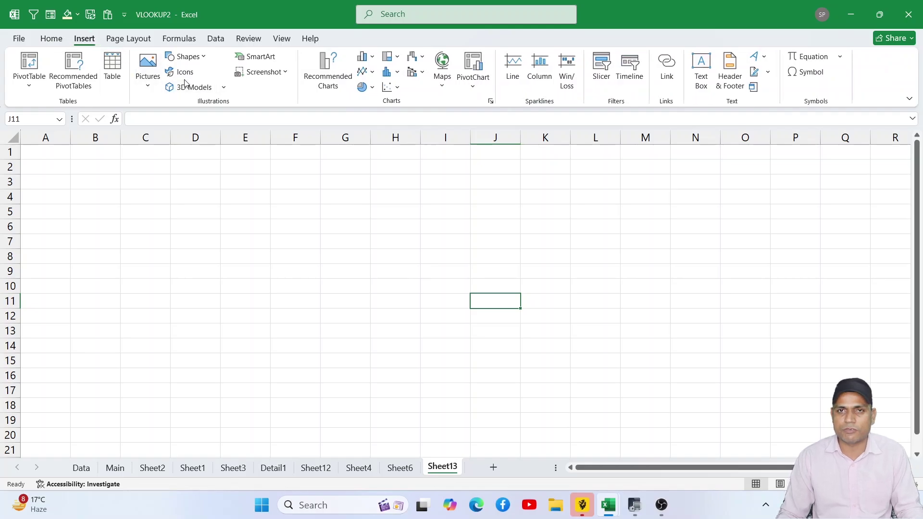
left_click(148, 72)
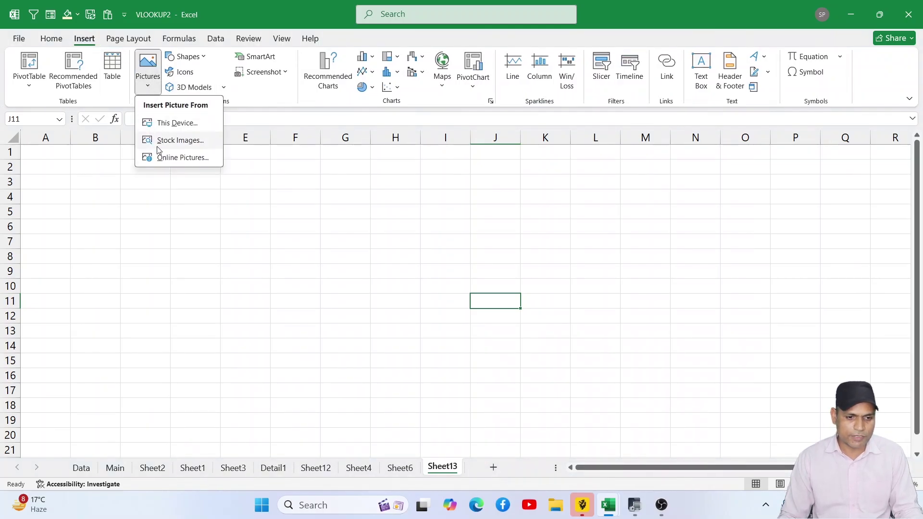
left_click(180, 158)
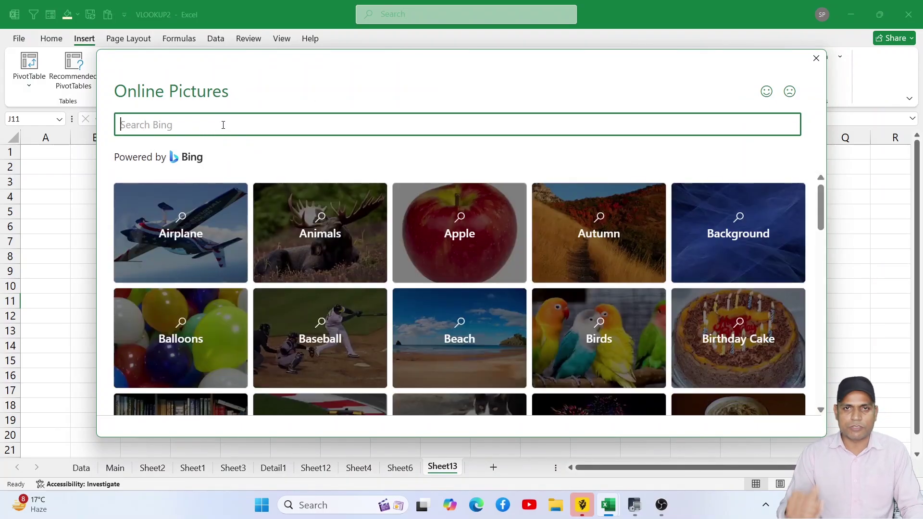
type("c")
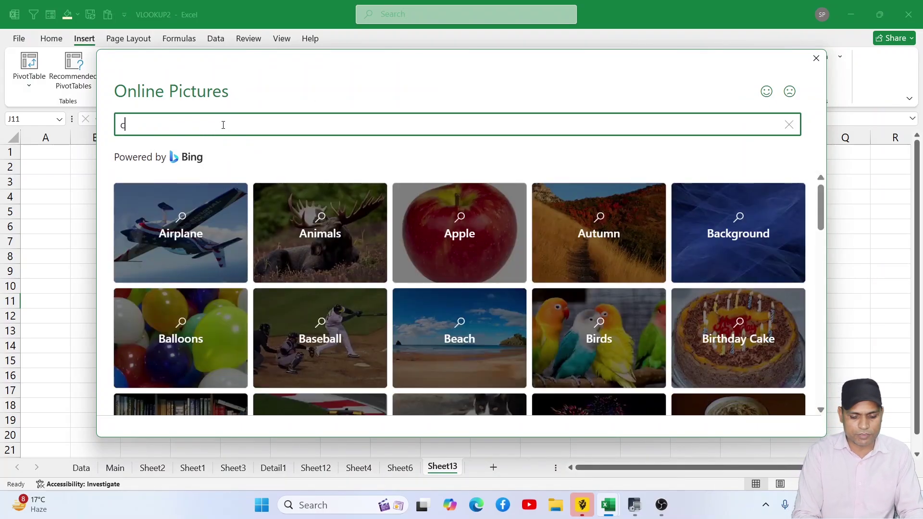
type("a")
key("BackSpace")
type("omputer")
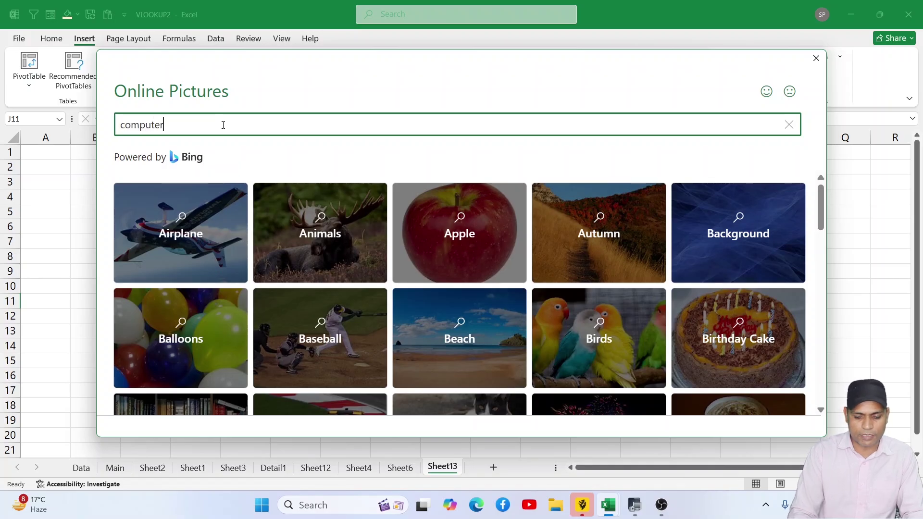
key("Return")
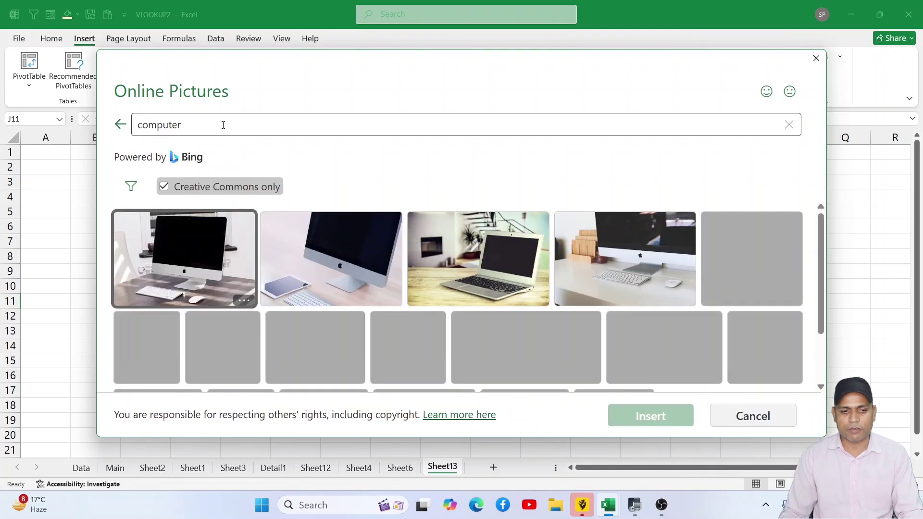
left_click(172, 191)
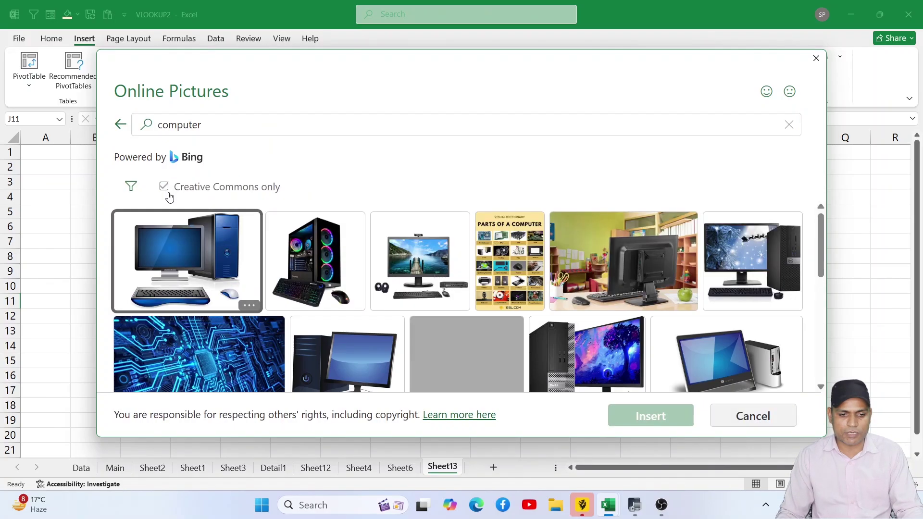
scroll(480, 306, "down", 3)
scroll(432, 298, "up", 3)
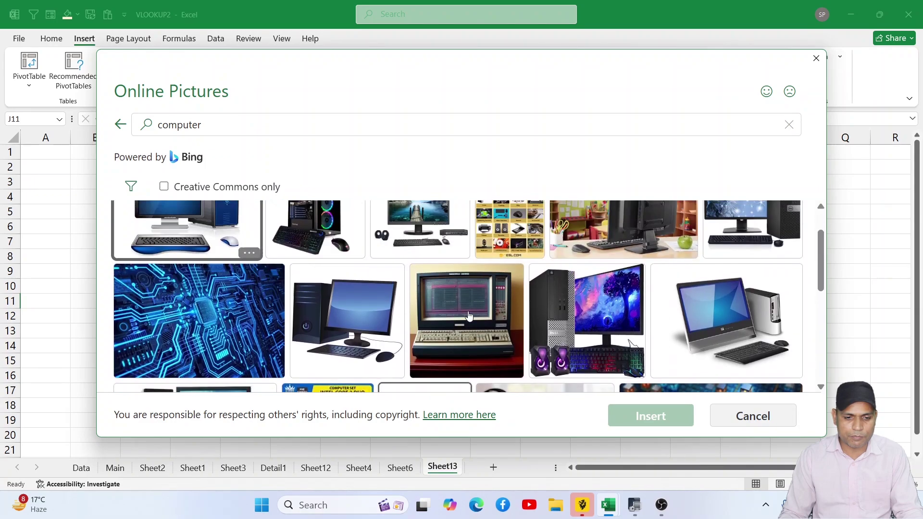
- Insert the blue desktop computer image, move it to span roughly C1:O21, then delete it
left_click(253, 272)
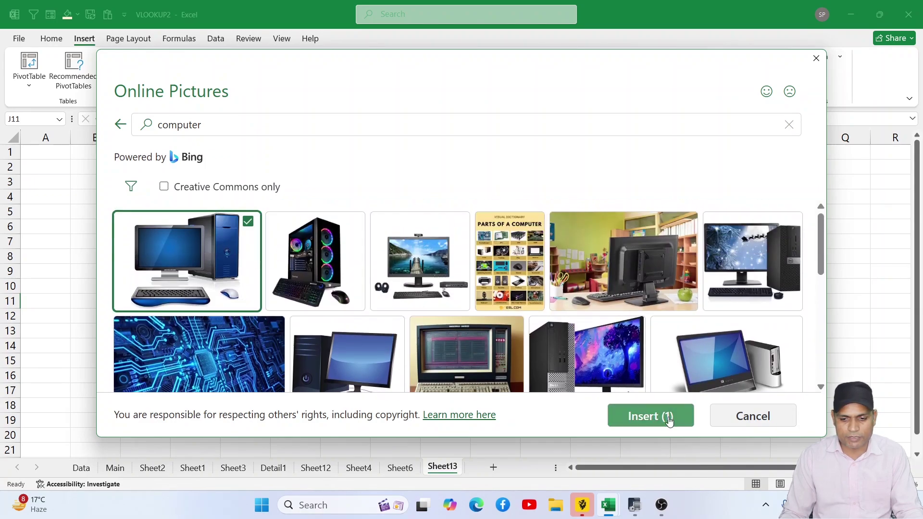
left_click(665, 417)
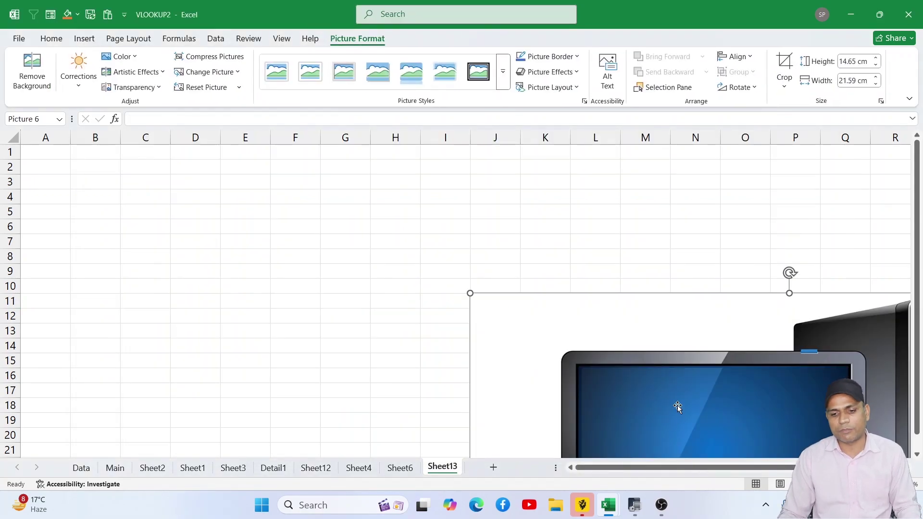
left_click_drag(678, 406, 342, 237)
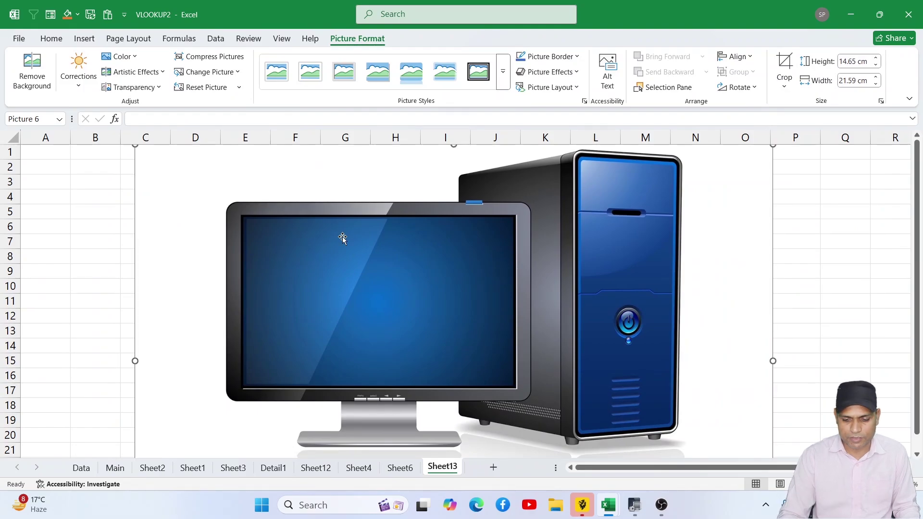
key("Delete")
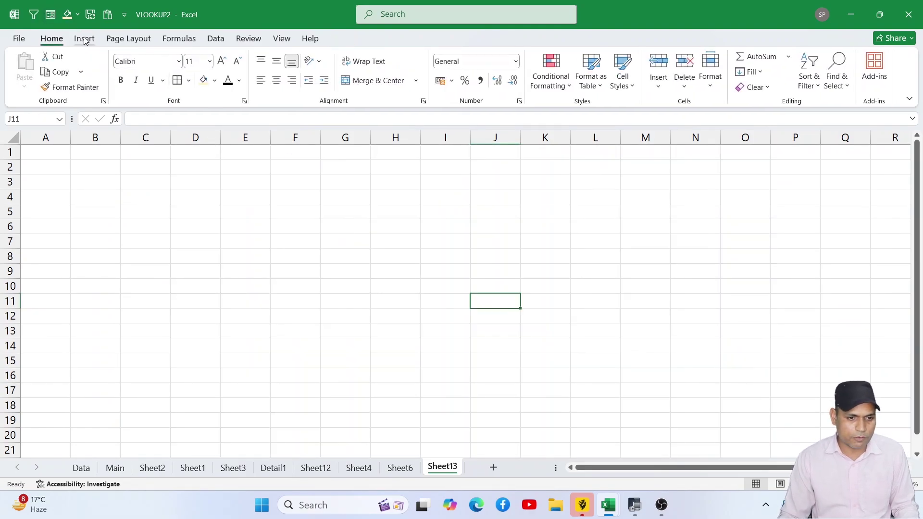
- Choose the Smiley Face from the Shapes gallery and draw it from F3 to H10
left_click(84, 39)
left_click(147, 70)
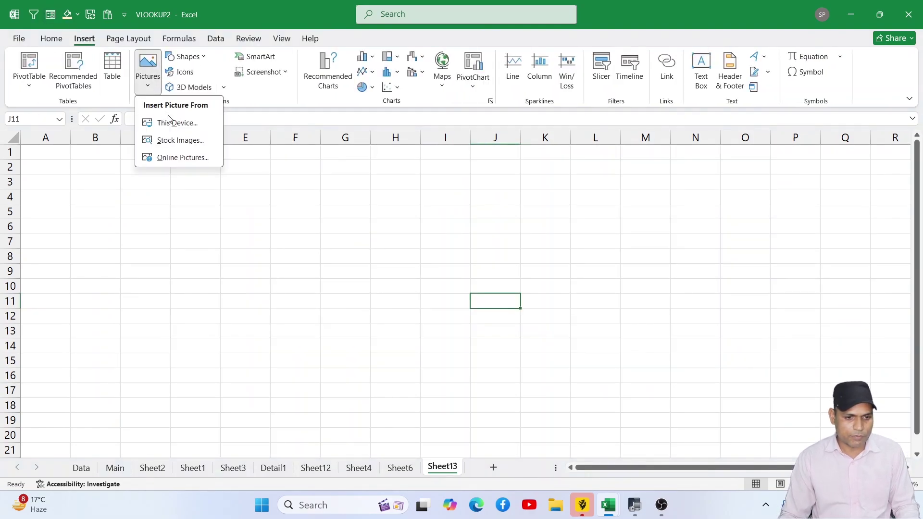
left_click(177, 158)
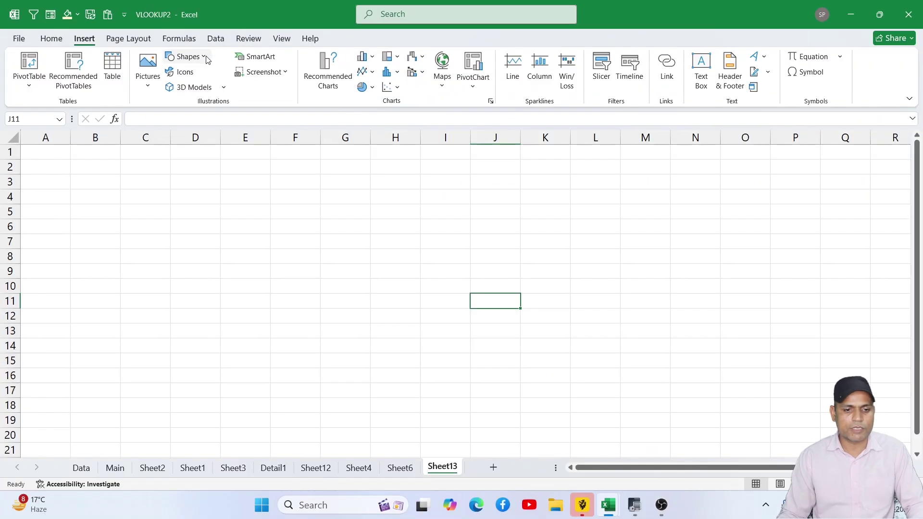
left_click(206, 58)
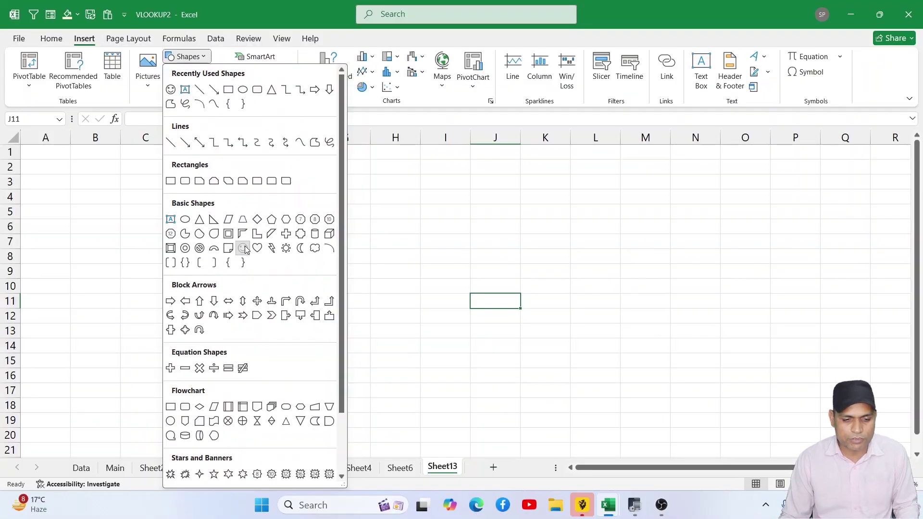
left_click(244, 248)
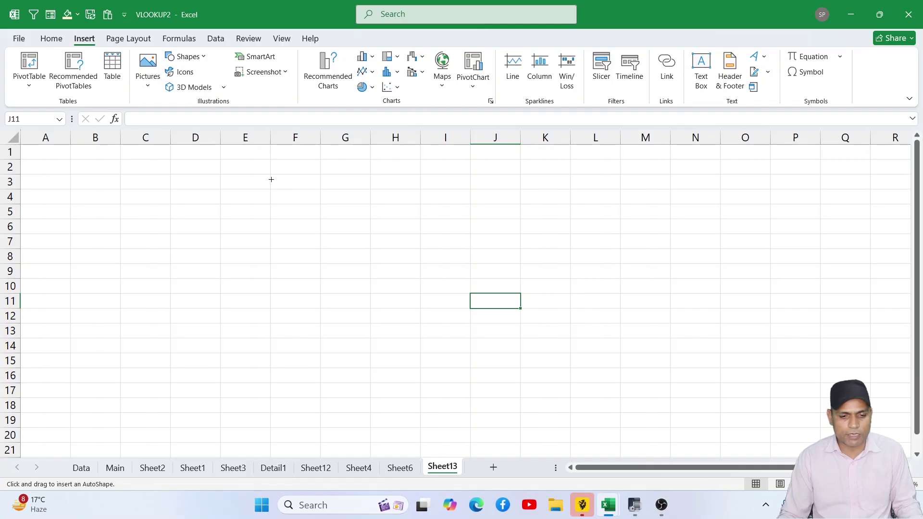
left_click_drag(271, 179, 399, 290)
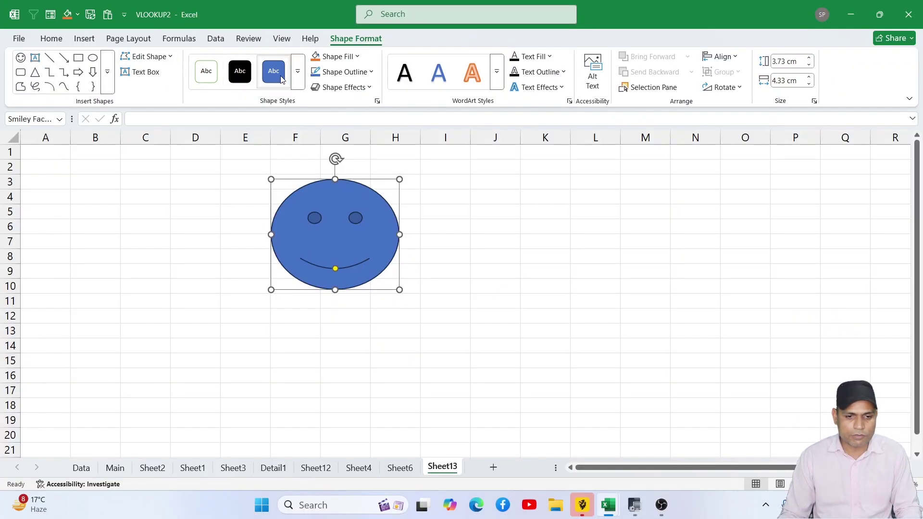
- Apply a light-blue style, move the smiley to columns J–M, then switch to an orange theme style
left_click(298, 74)
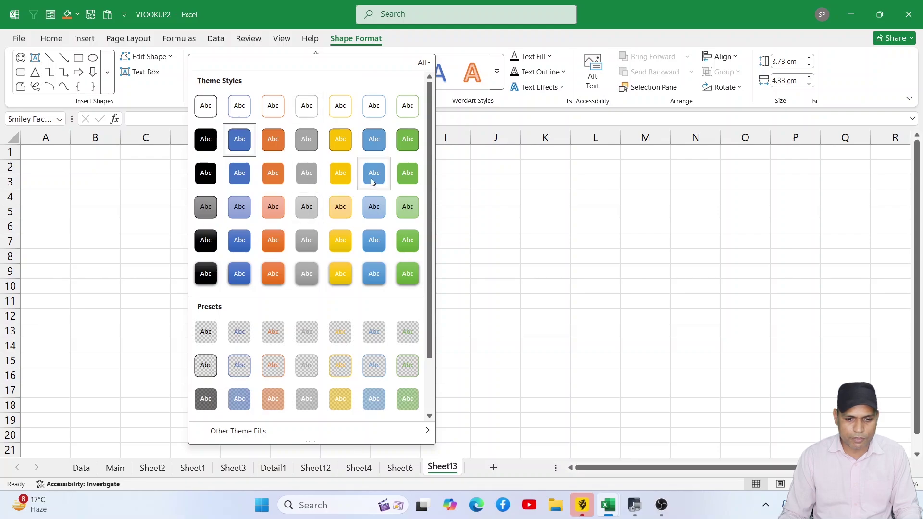
left_click(373, 180)
left_click_drag(362, 212, 598, 233)
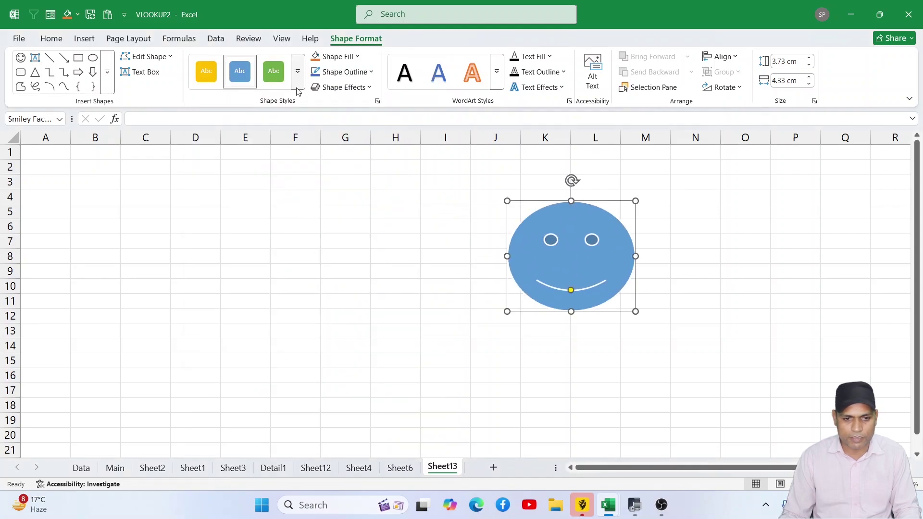
left_click(297, 72)
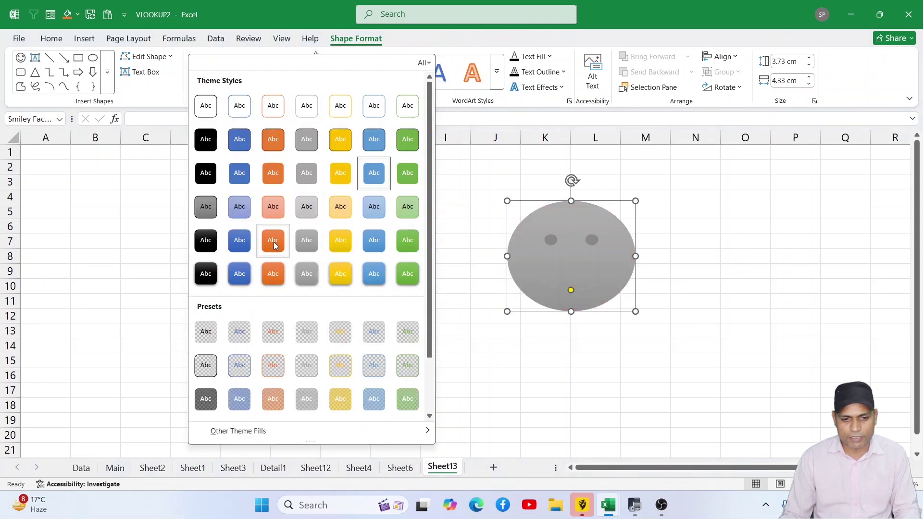
left_click(270, 243)
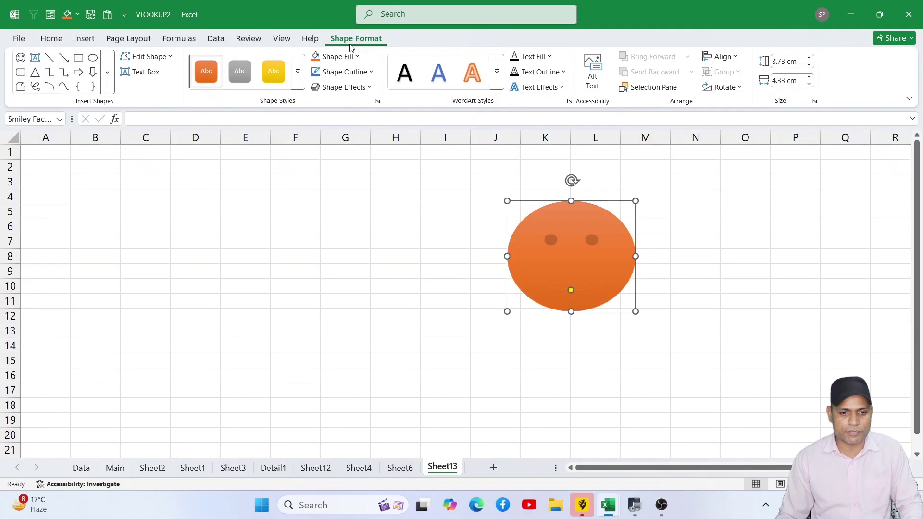
- Open the stock images library and browse Cutout People, Stickers and Illustrations before returning to Icons
left_click(85, 39)
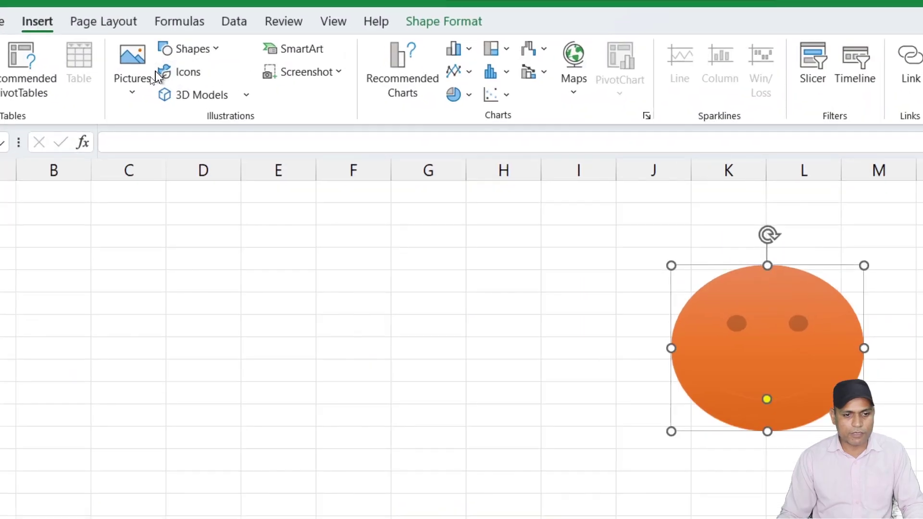
left_click(148, 72)
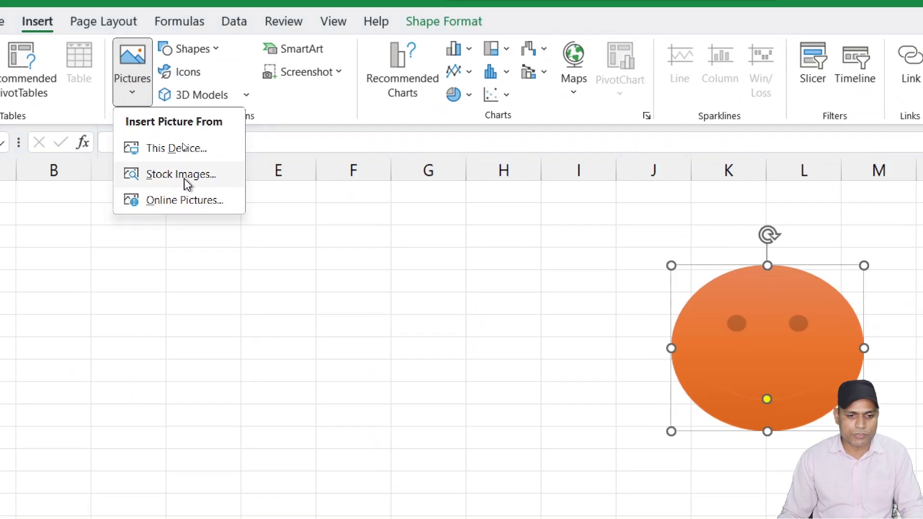
left_click(194, 73)
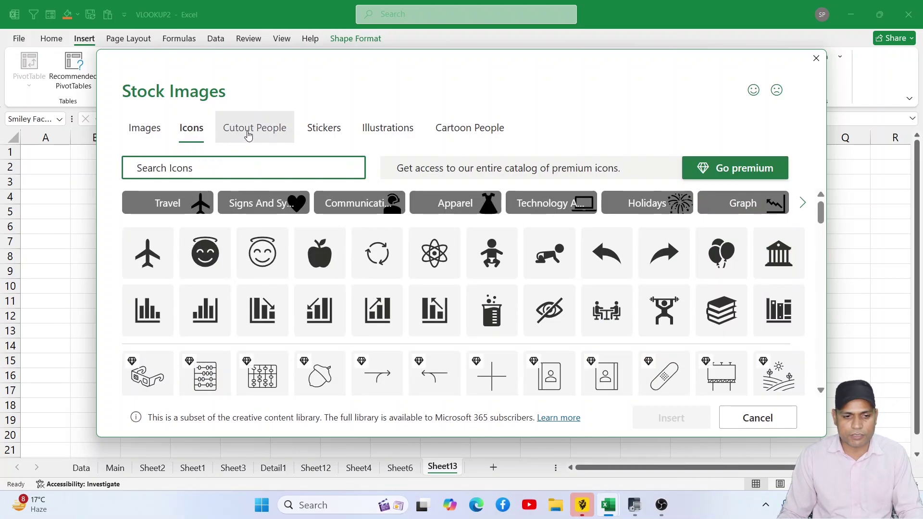
left_click(249, 135)
left_click(322, 131)
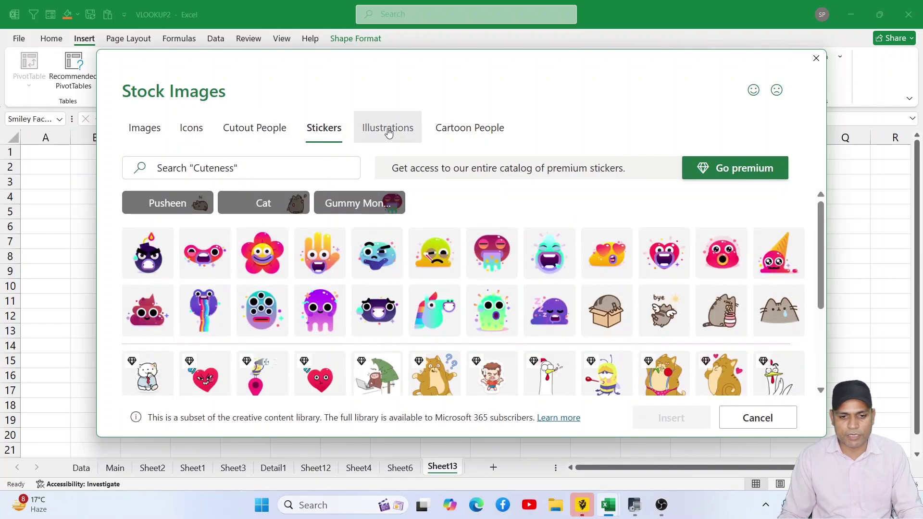
left_click(388, 133)
left_click(248, 128)
left_click(189, 128)
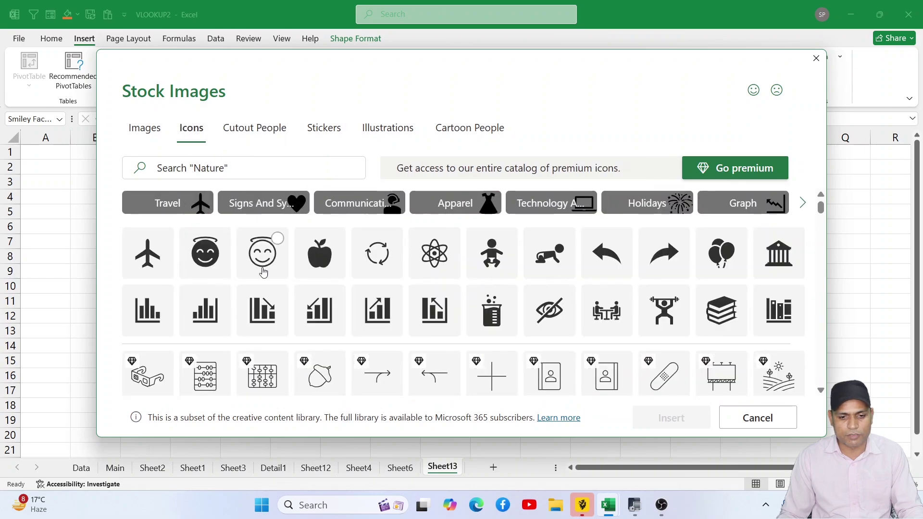
- Insert the fingerprint icon from the stock Icons collection
scroll(433, 293, "down", 15)
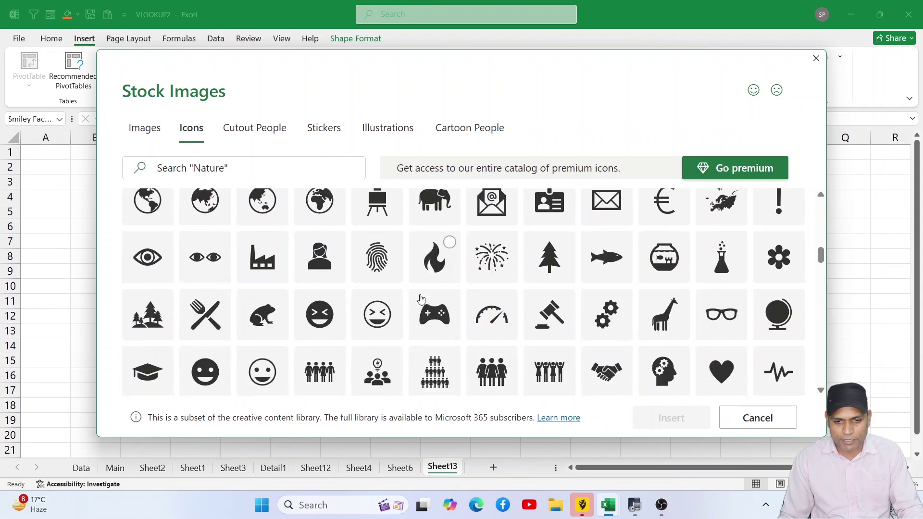
scroll(420, 300, "down", 3)
scroll(423, 296, "up", 4)
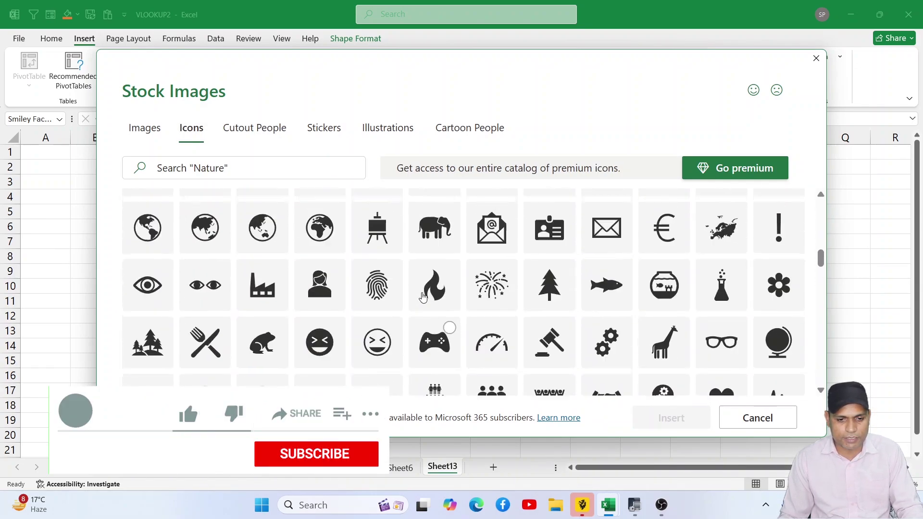
scroll(423, 296, "up", 4)
scroll(408, 305, "down", 3)
left_click(398, 368)
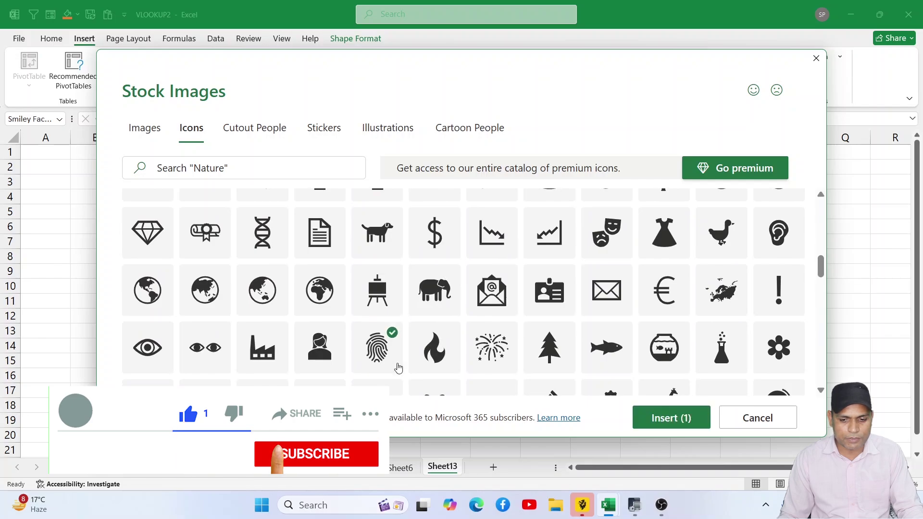
left_click(670, 422)
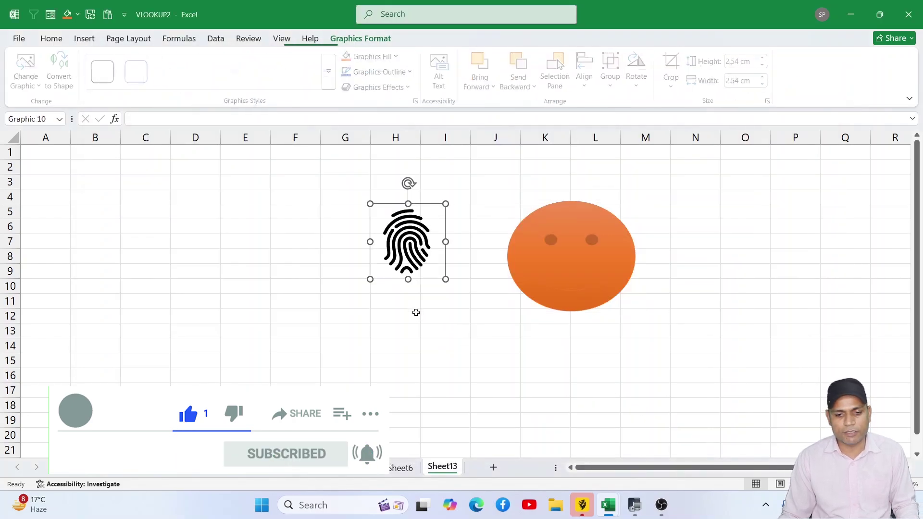
- Move the fingerprint icon to columns F–G and give it a yellow outline style
left_click_drag(398, 253, 297, 260)
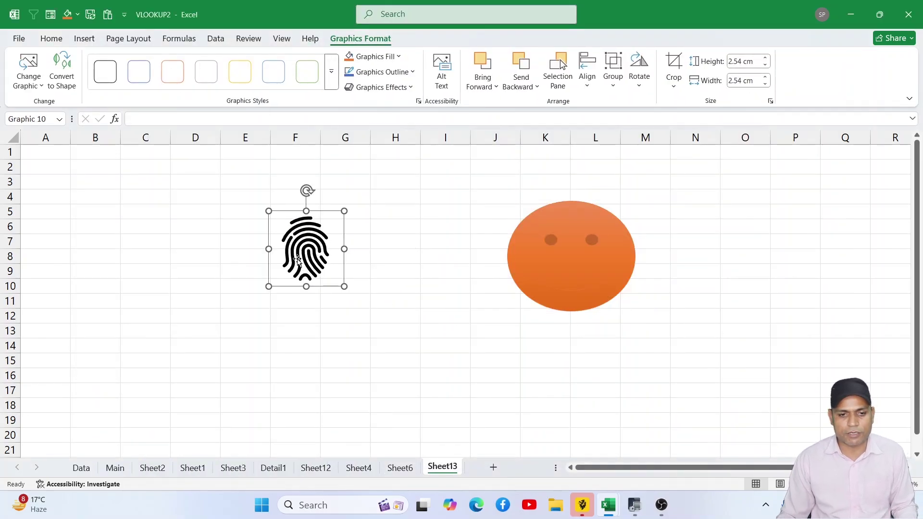
left_click(237, 75)
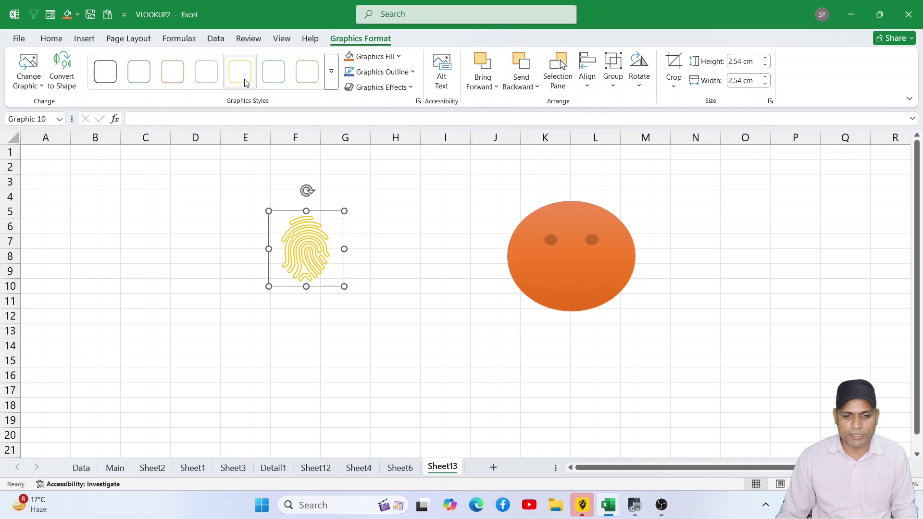
left_click(381, 196)
left_click(84, 38)
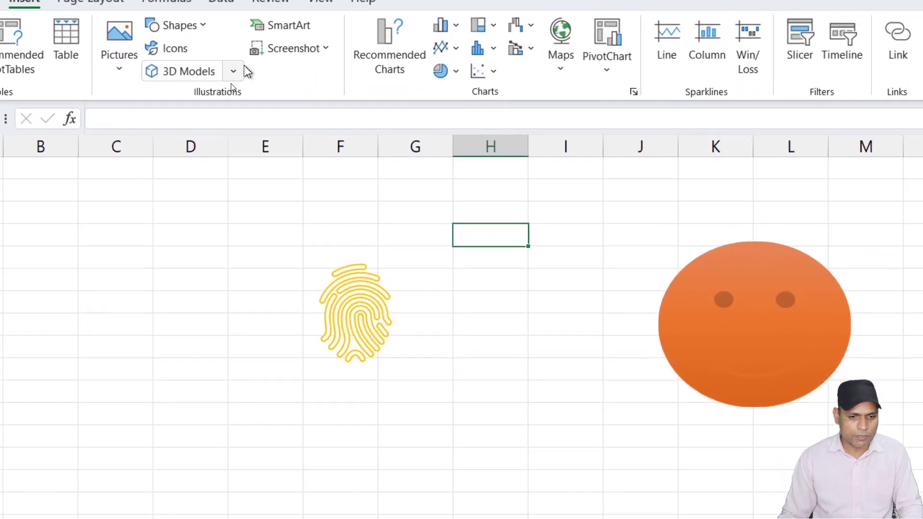
- Search the stock 3D models for computers, insert the laptop model and move it over columns F–I
left_click(234, 72)
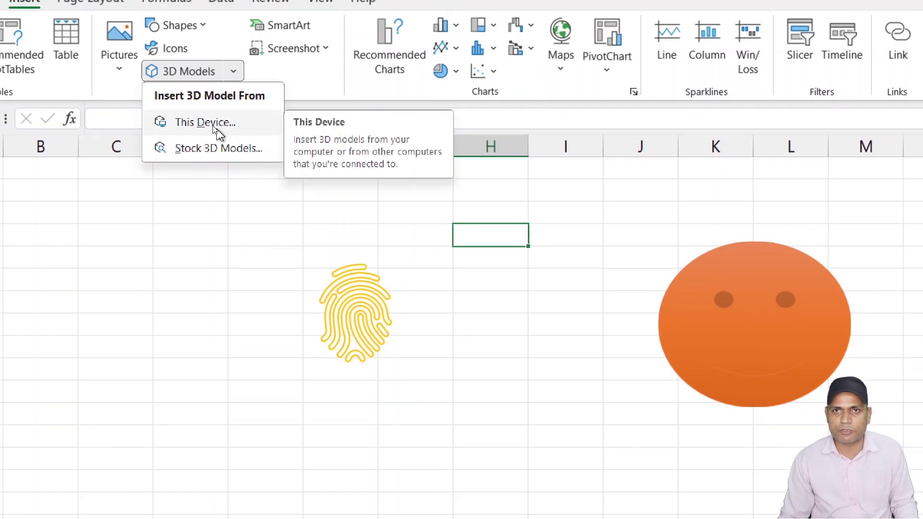
left_click(224, 149)
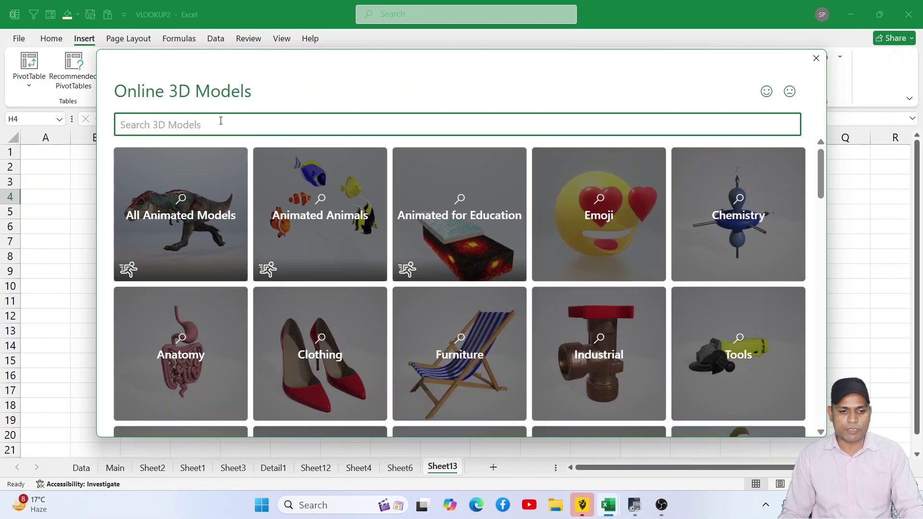
type("computer")
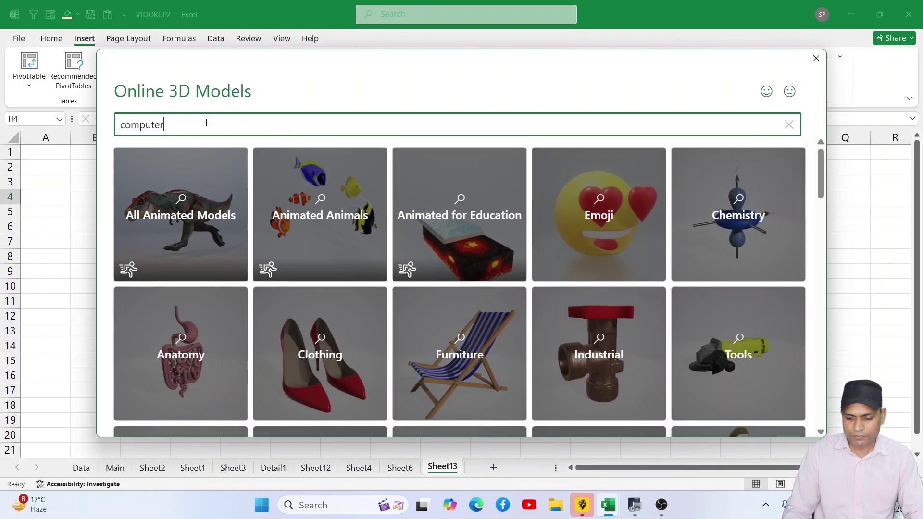
key("Return")
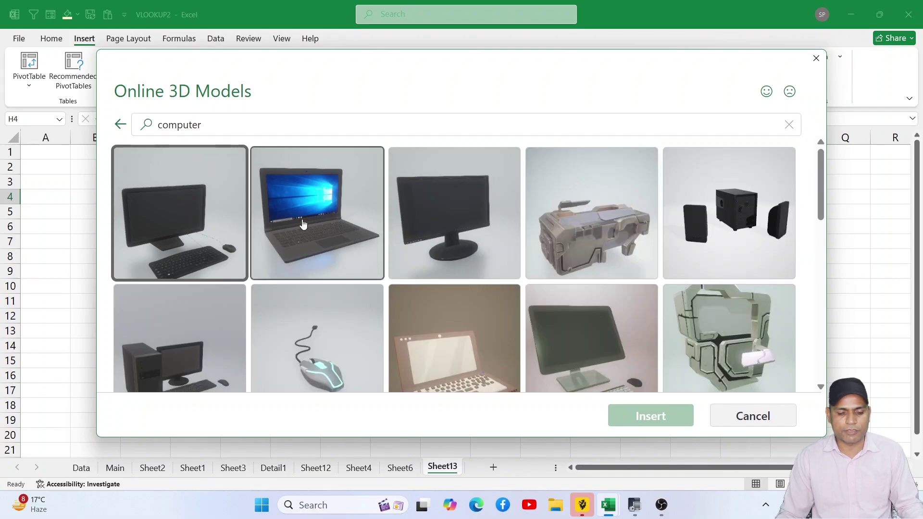
left_click(337, 211)
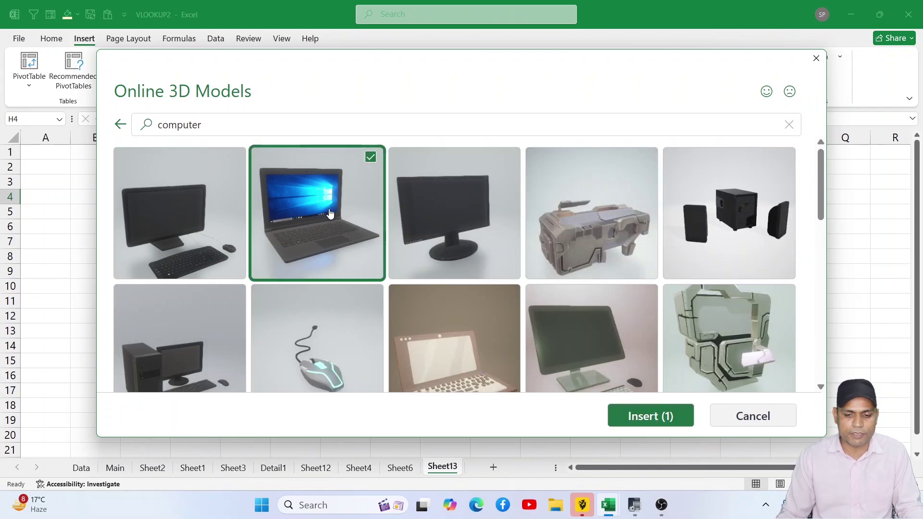
left_click(656, 415)
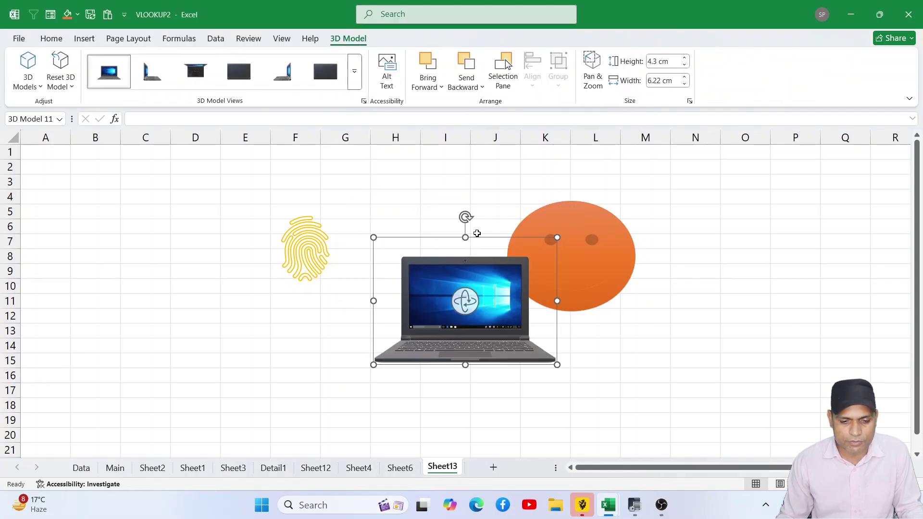
left_click_drag(477, 286, 185, 156)
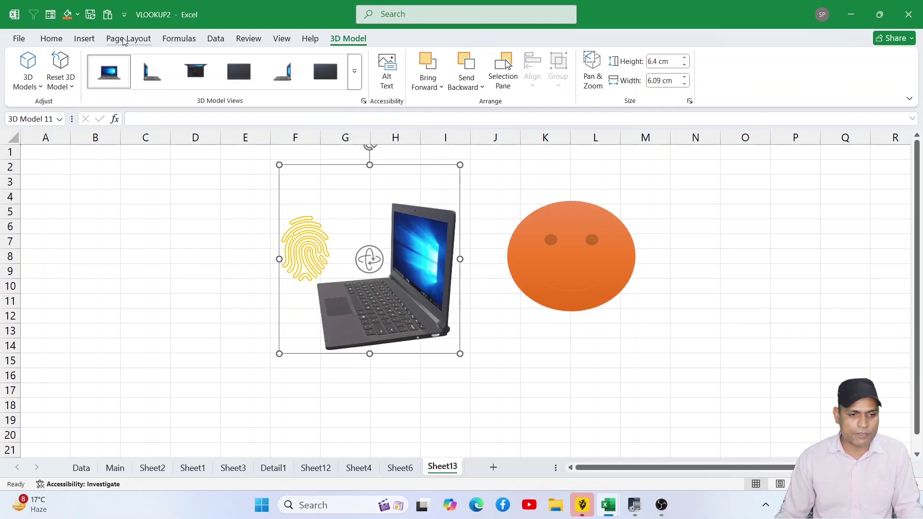
left_click(84, 39)
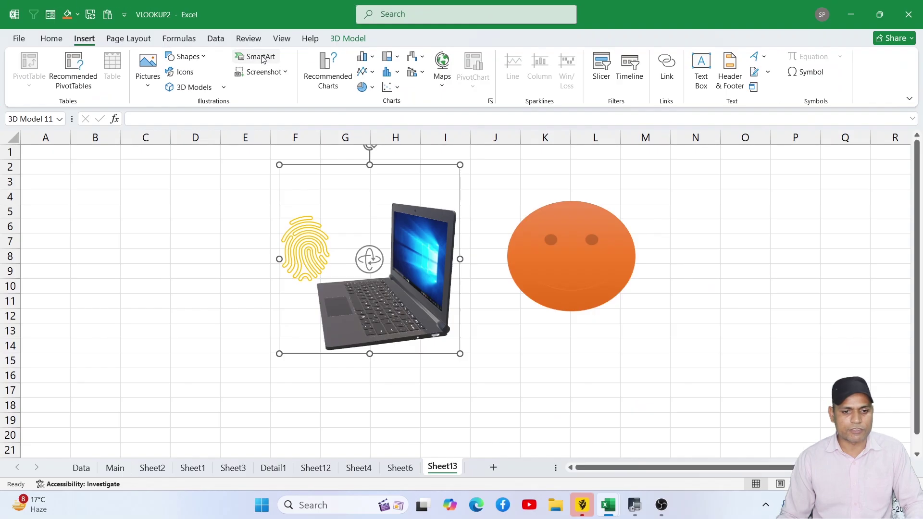
- Insert a Block Cycle SmartArt from the Cycle category and select its right-hand box
left_click(261, 58)
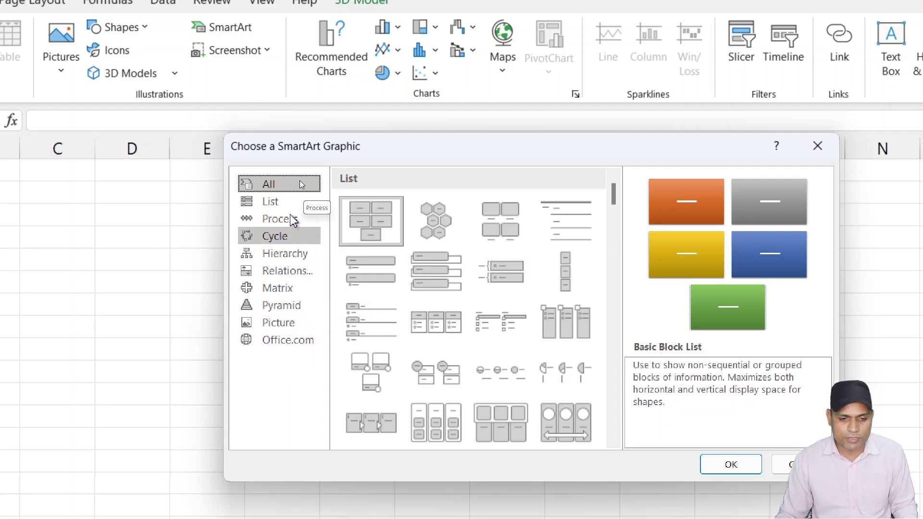
left_click(282, 242)
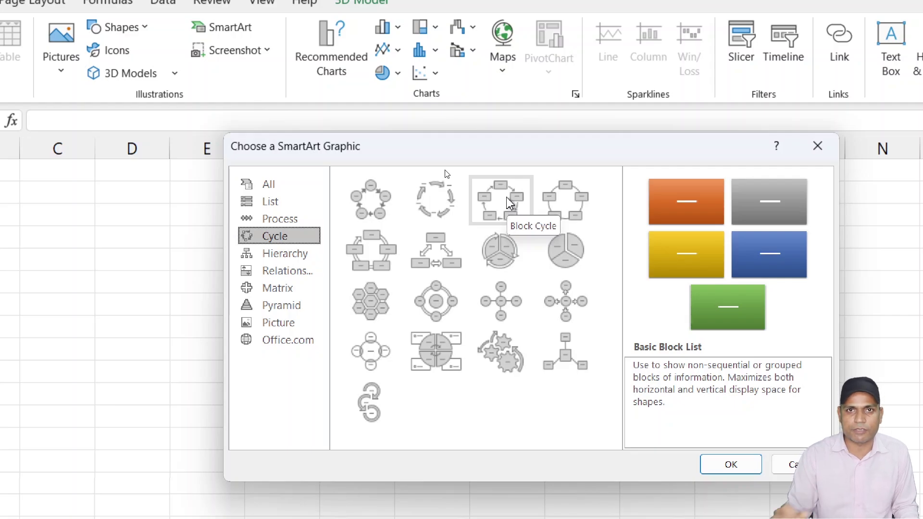
left_click(509, 203)
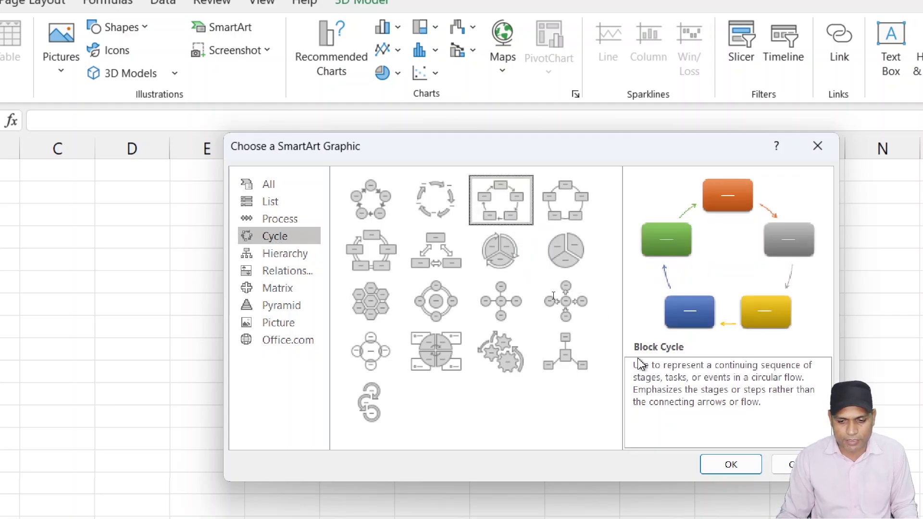
left_click(754, 464)
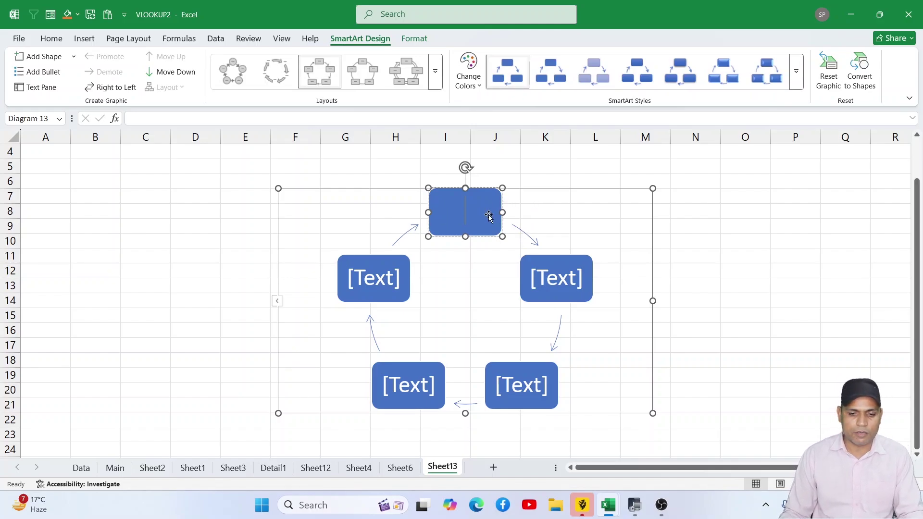
left_click(556, 272)
- Add three shapes to the cycle diagram, then cut the extra blank one to leave seven
left_click(564, 281)
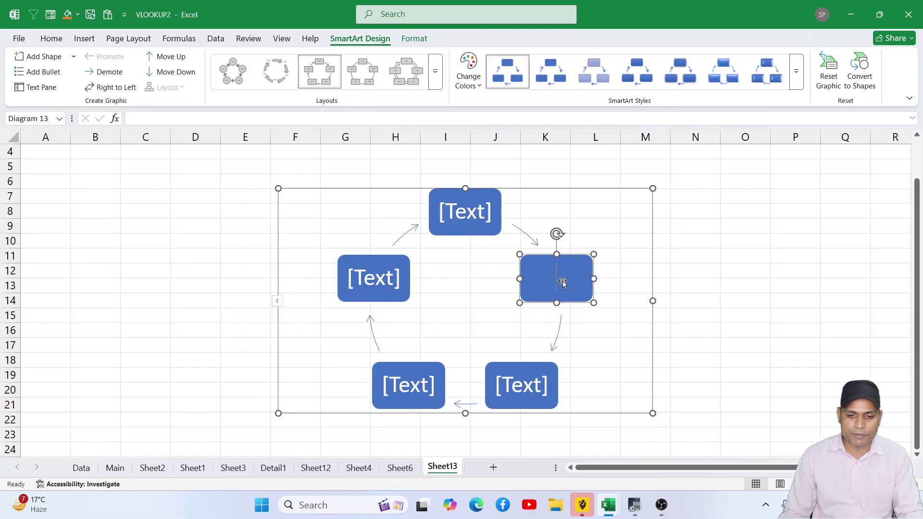
left_click(524, 388)
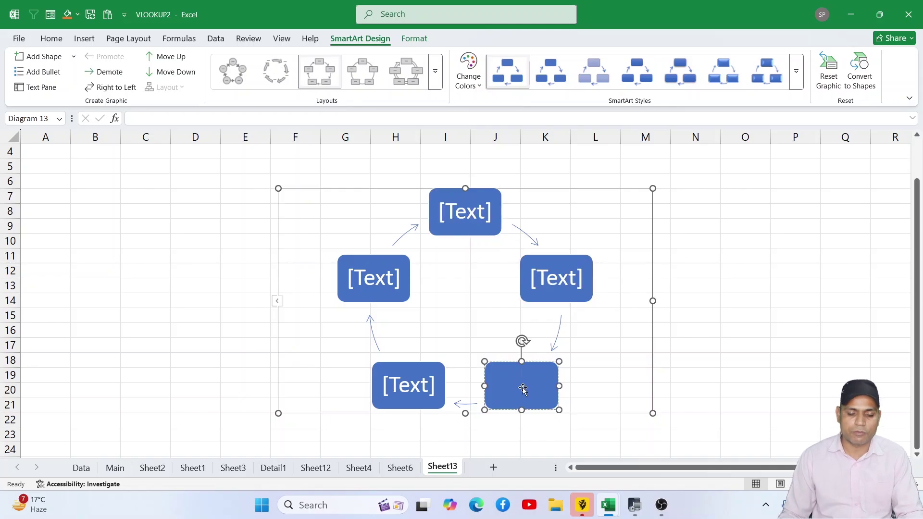
left_click(415, 388)
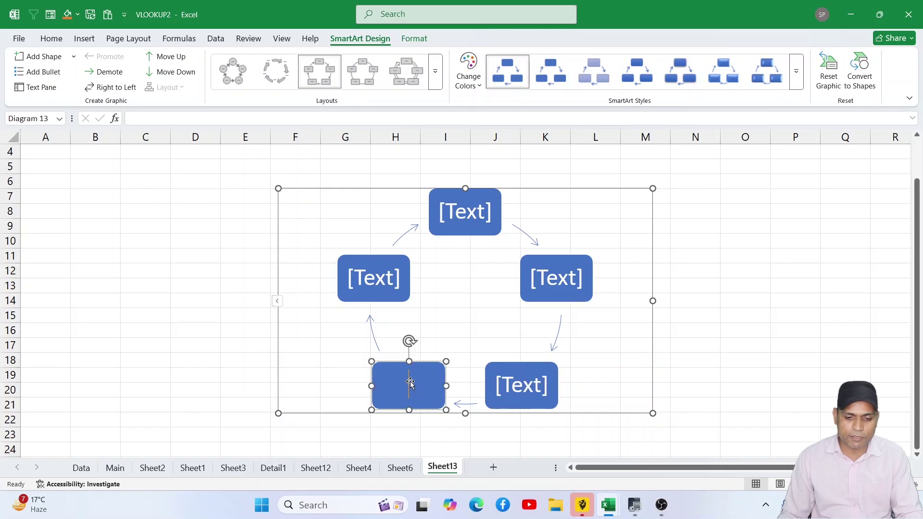
left_click(373, 291)
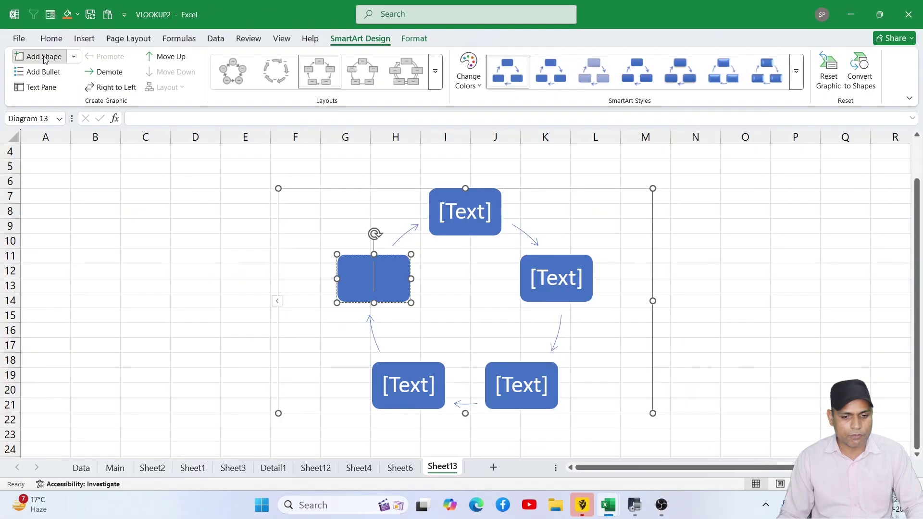
left_click(67, 67)
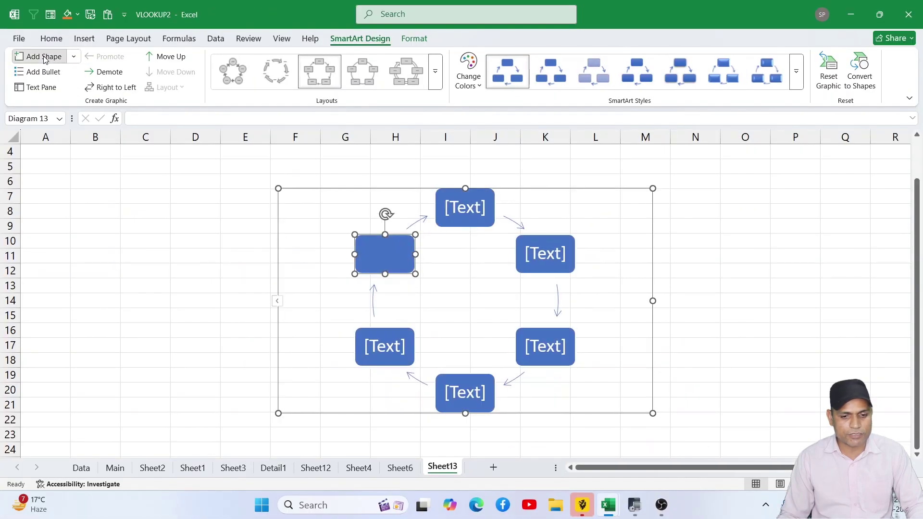
left_click(67, 67)
left_click(43, 56)
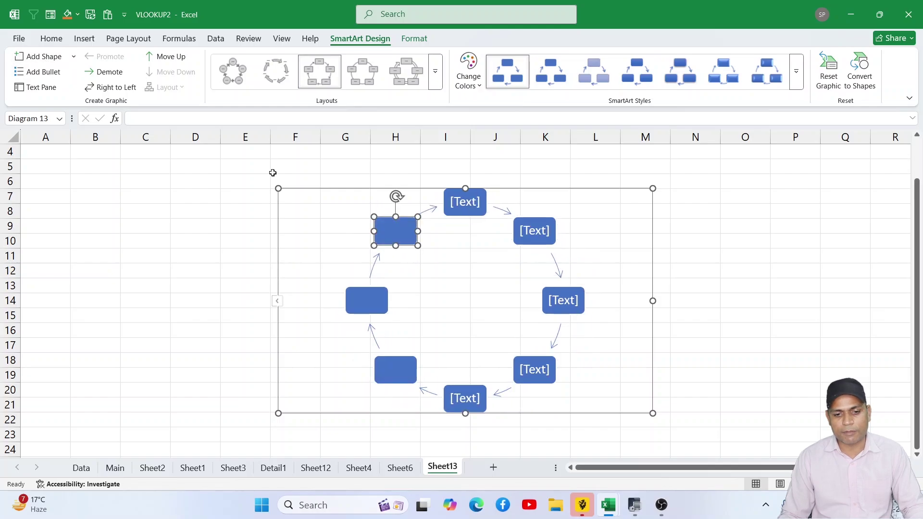
right_click(407, 221)
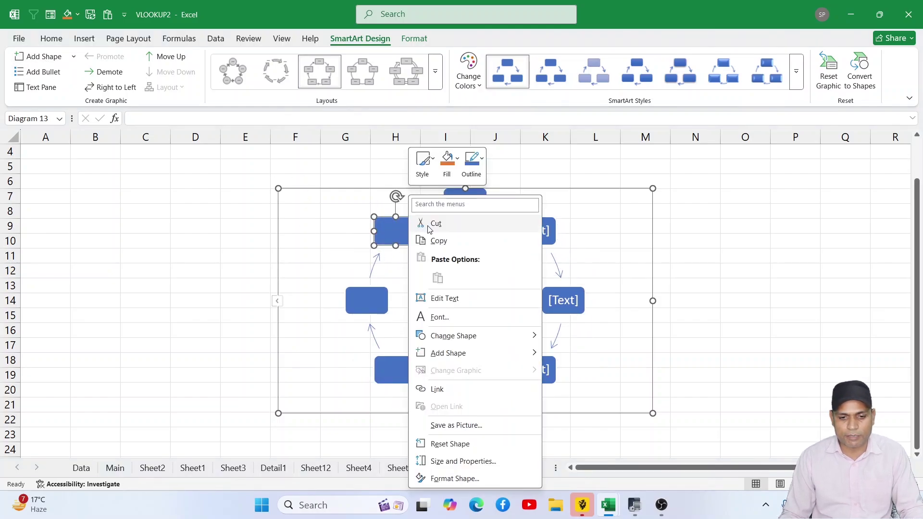
left_click(429, 226)
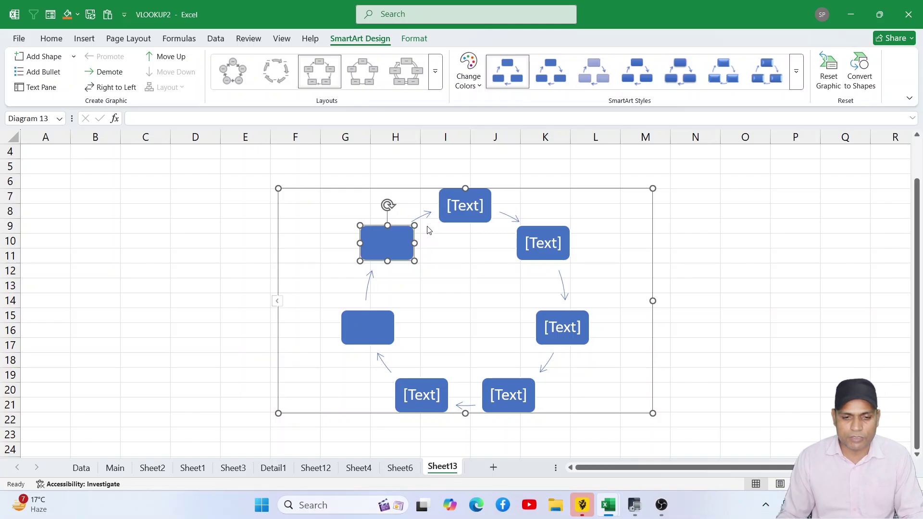
- Switch the diagram to the Basic Cycle layout with a Colorful scheme and a 3-D style
left_click(232, 72)
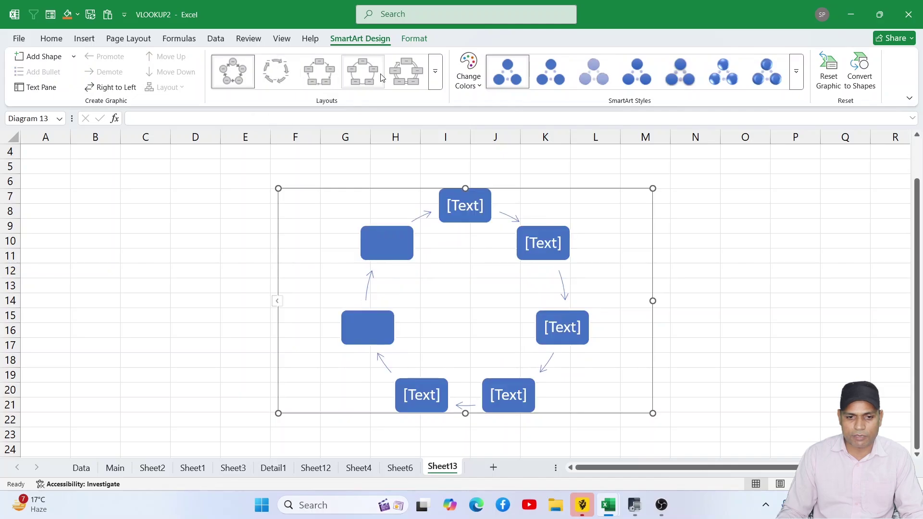
left_click(468, 70)
left_click(515, 196)
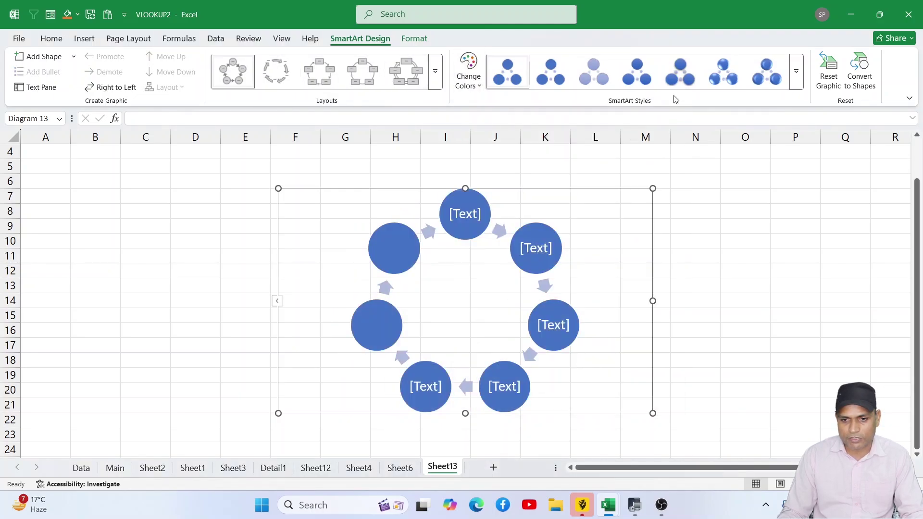
left_click(778, 83)
left_click(84, 39)
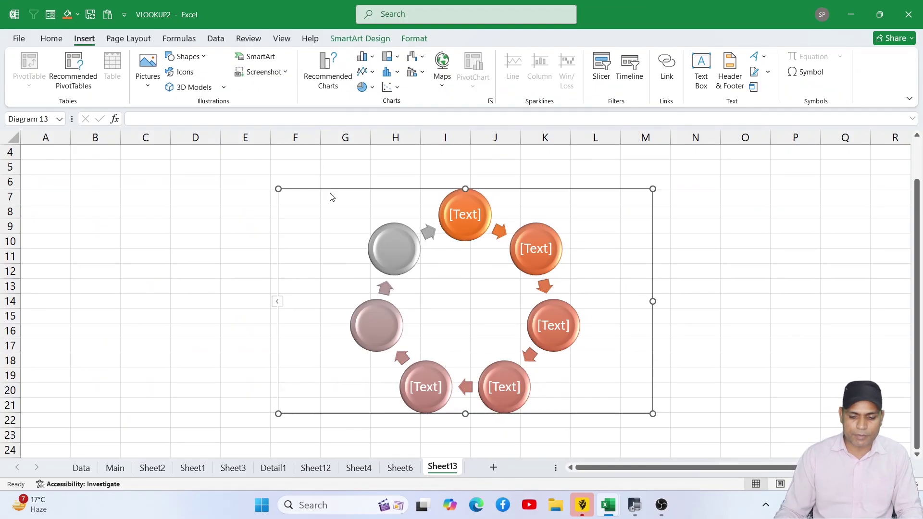
- Delete the cycle diagram, then insert a screenshot of the Excel window, reposition it and delete it
key("Delete")
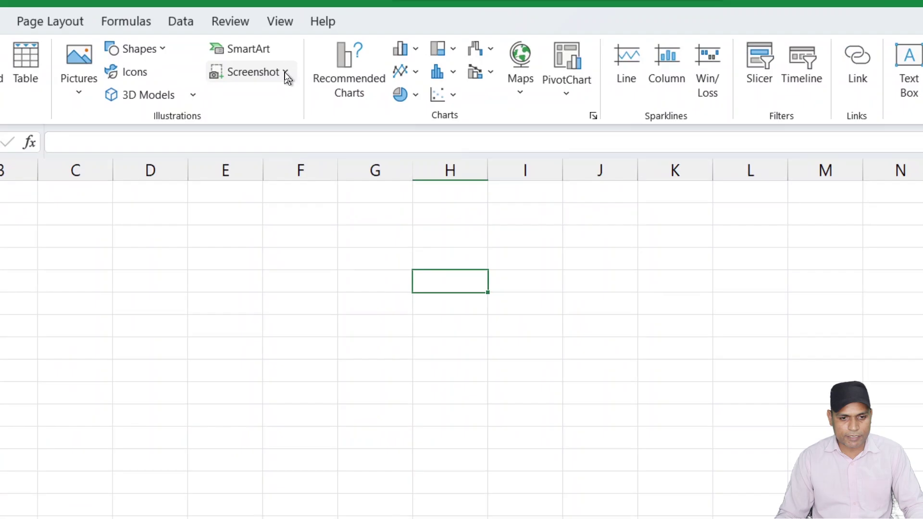
left_click(285, 73)
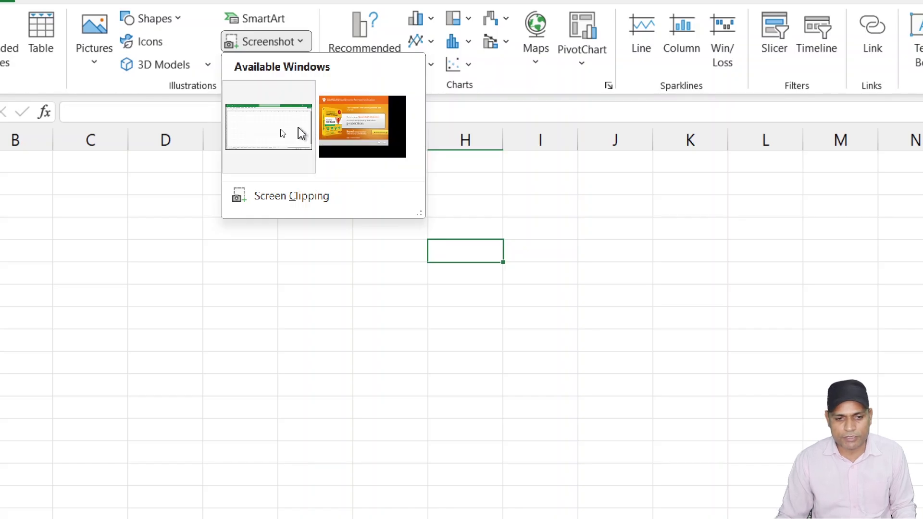
left_click(302, 132)
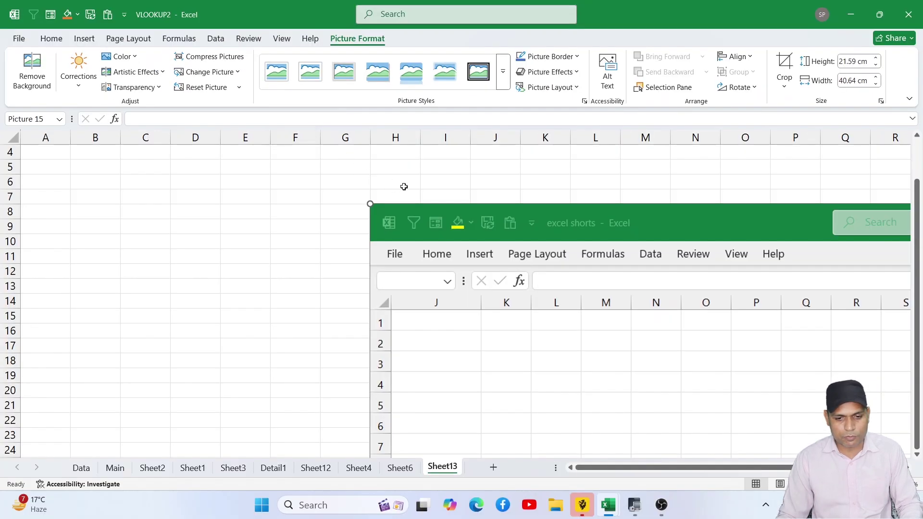
left_click_drag(481, 212, 285, 244)
left_click_drag(379, 263, 233, 214)
key("Delete")
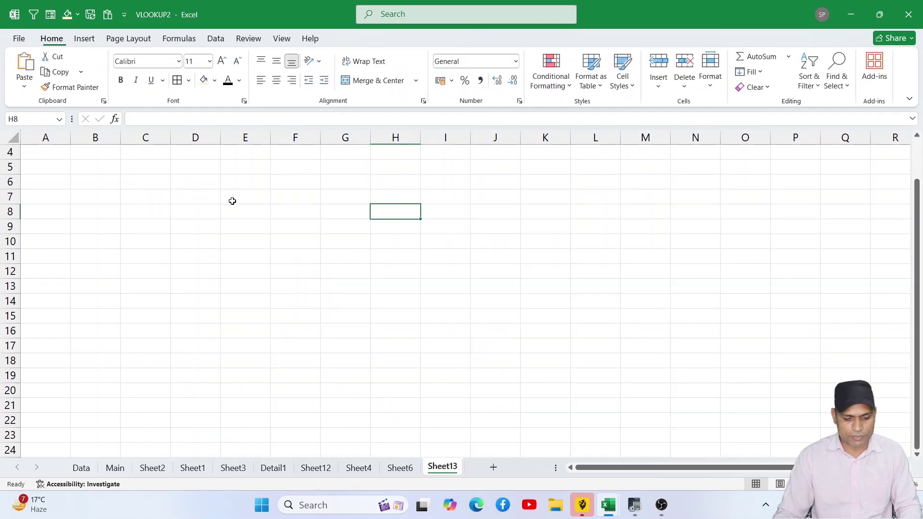
left_click(96, 38)
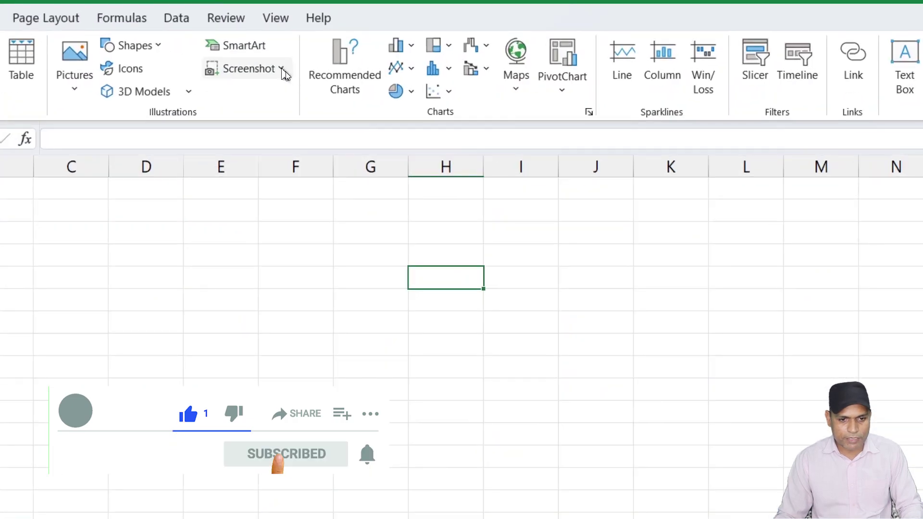
left_click(284, 71)
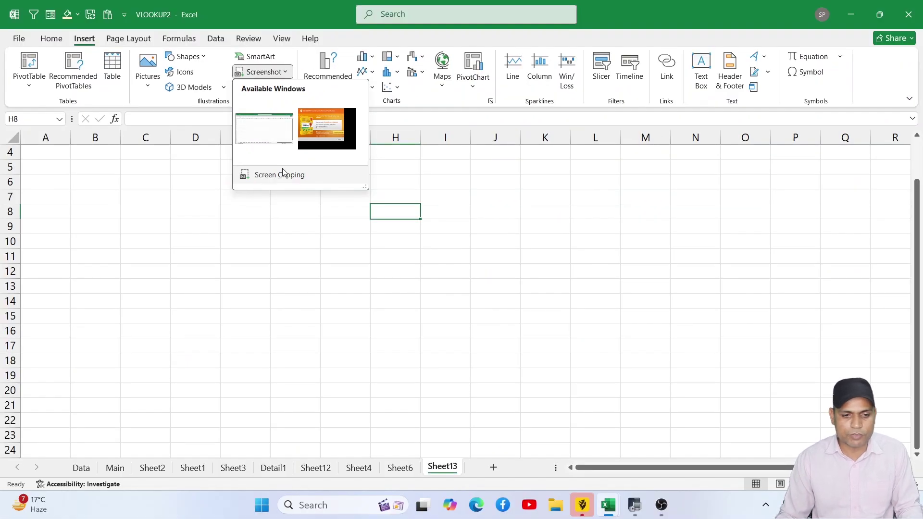
left_click(282, 175)
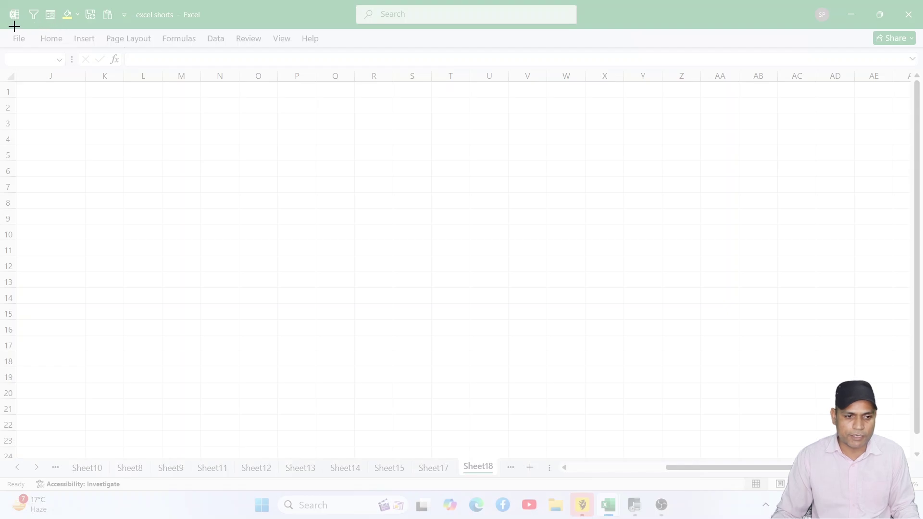
left_click_drag(7, 27, 336, 51)
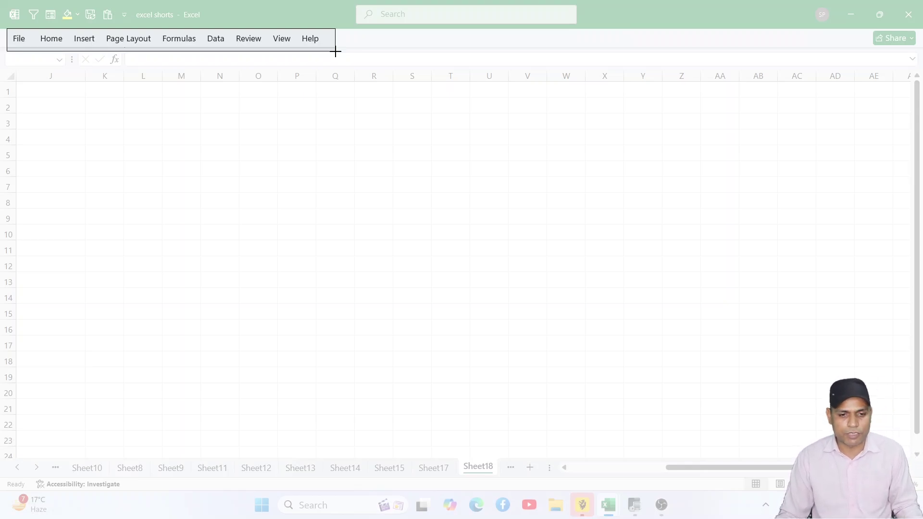
left_click_drag(335, 51, 335, 50)
left_click_drag(436, 210, 343, 209)
key("Delete")
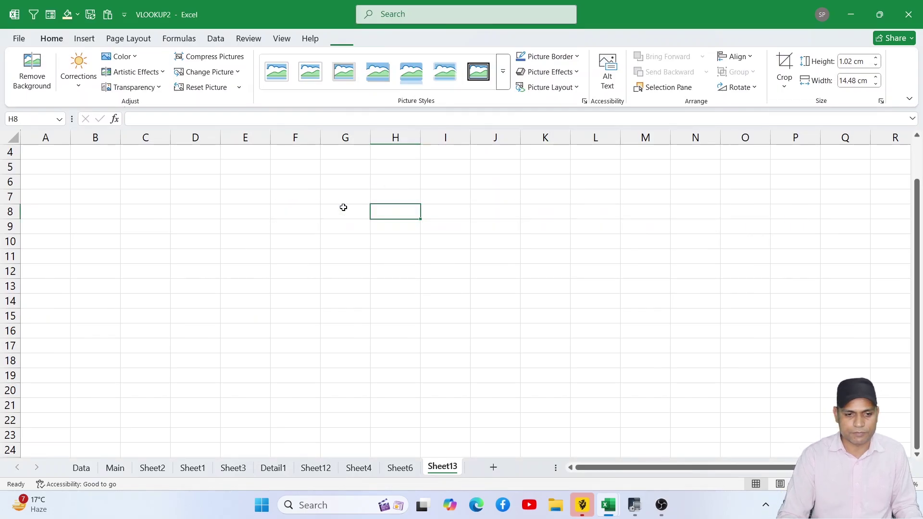
- Browse Sheet6, Sheet4, Sheet12 and Detail1 before settling on Sheet3 with the Data tables
left_click(85, 39)
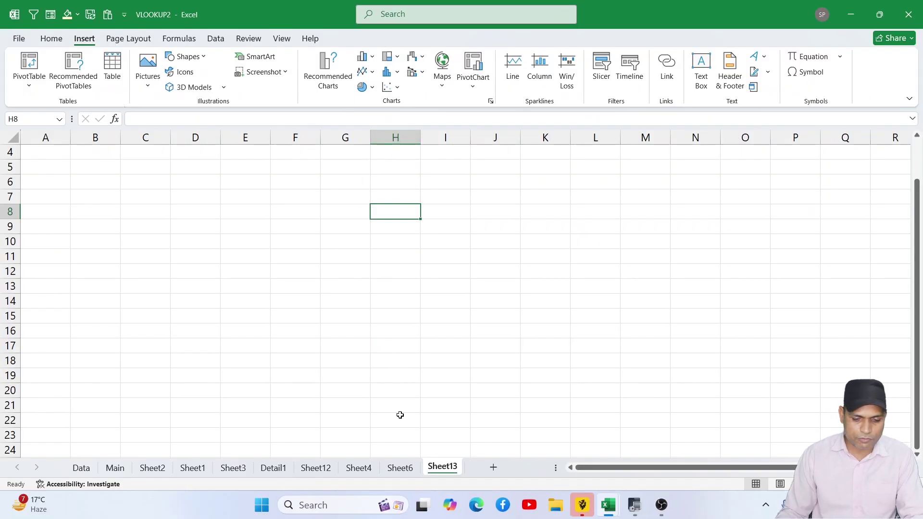
left_click(400, 468)
left_click(359, 467)
left_click(316, 468)
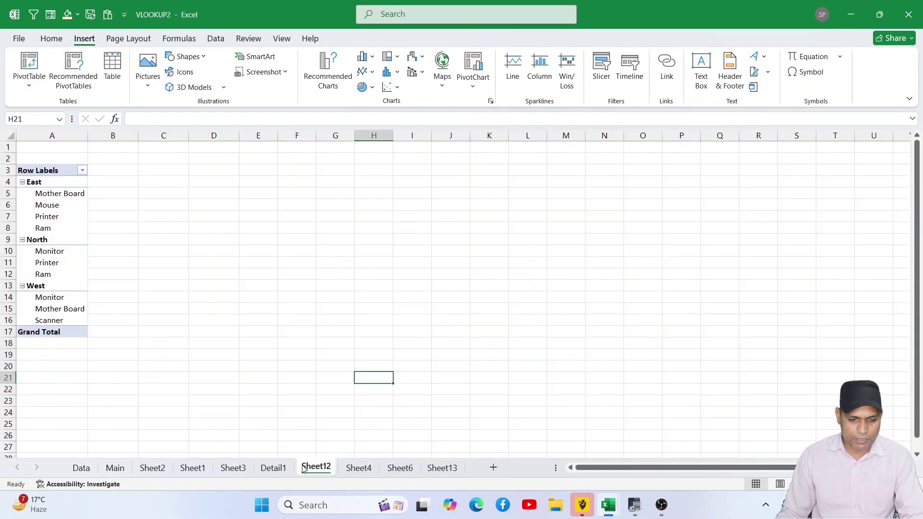
left_click(273, 468)
left_click(233, 468)
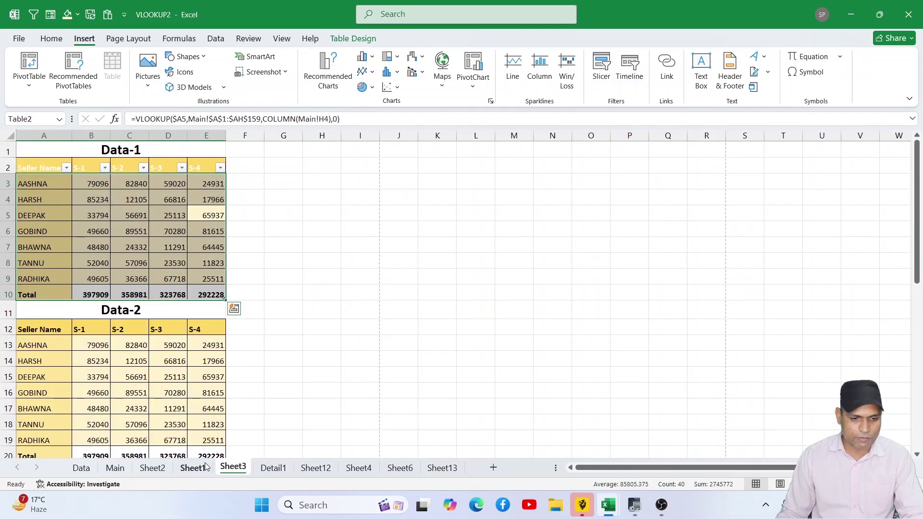
- Select the Data-2 table without its Total row and open the column and bar chart types
left_click(289, 406)
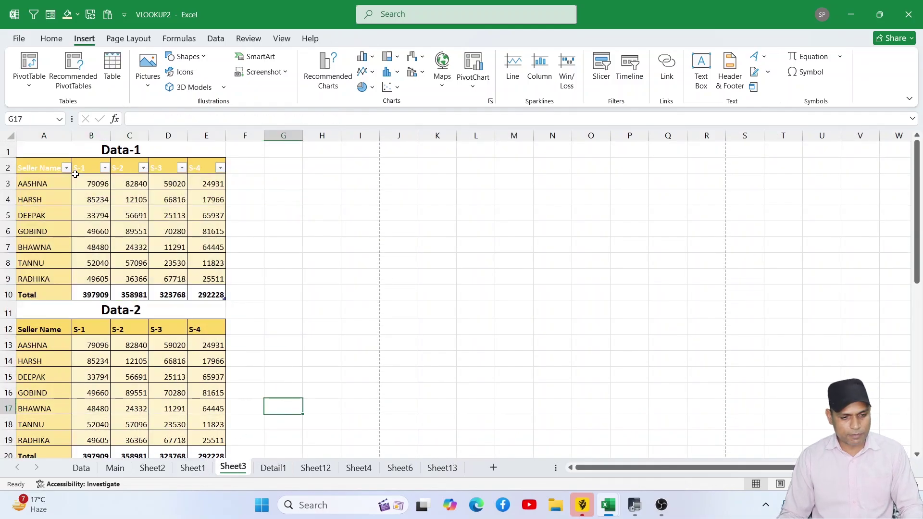
scroll(126, 298, "down", 2)
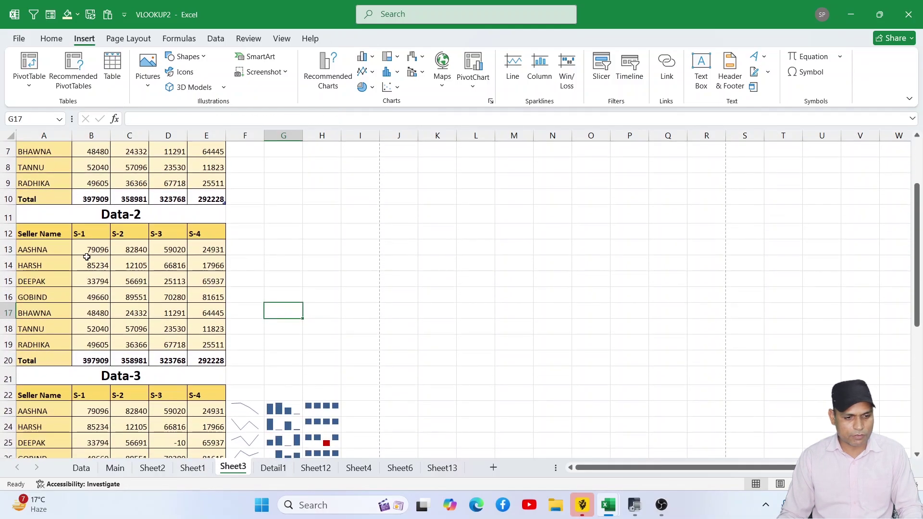
left_click_drag(27, 231, 202, 344)
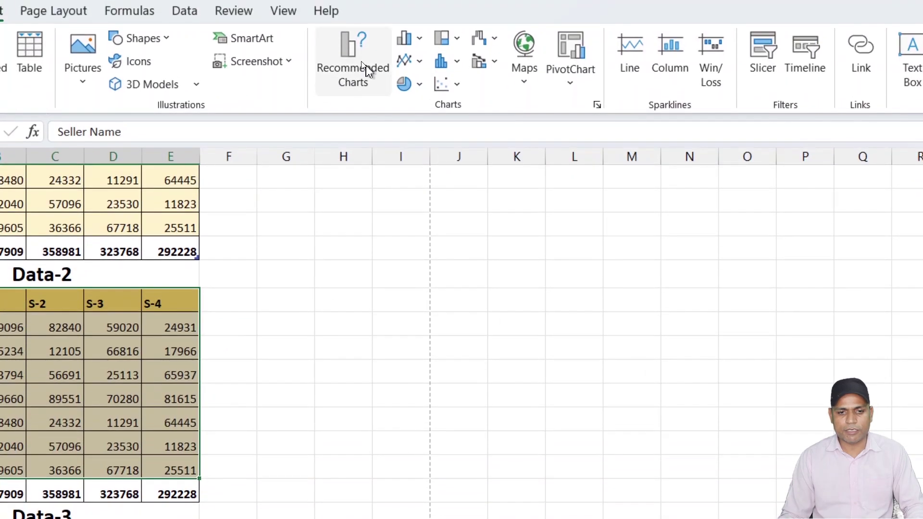
left_click(407, 38)
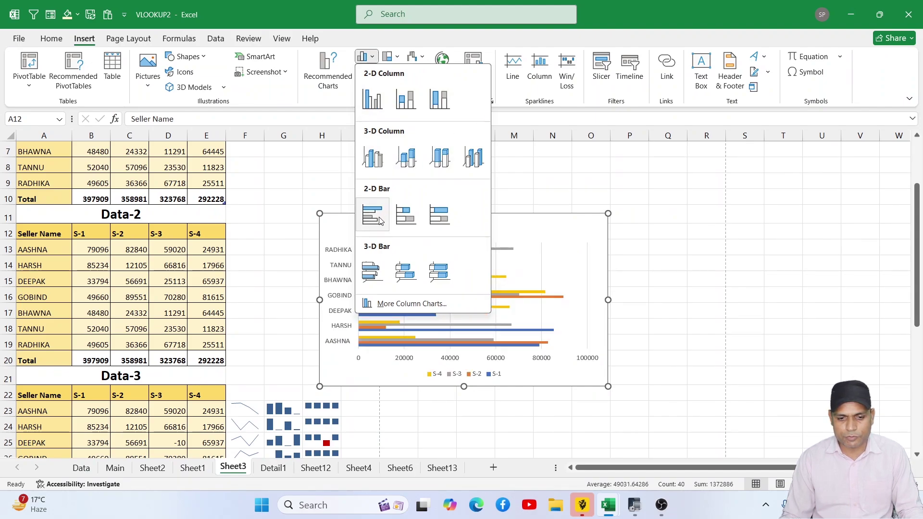
- Insert a clustered column chart of Data-2 and move it up and right beside the tables
left_click(372, 100)
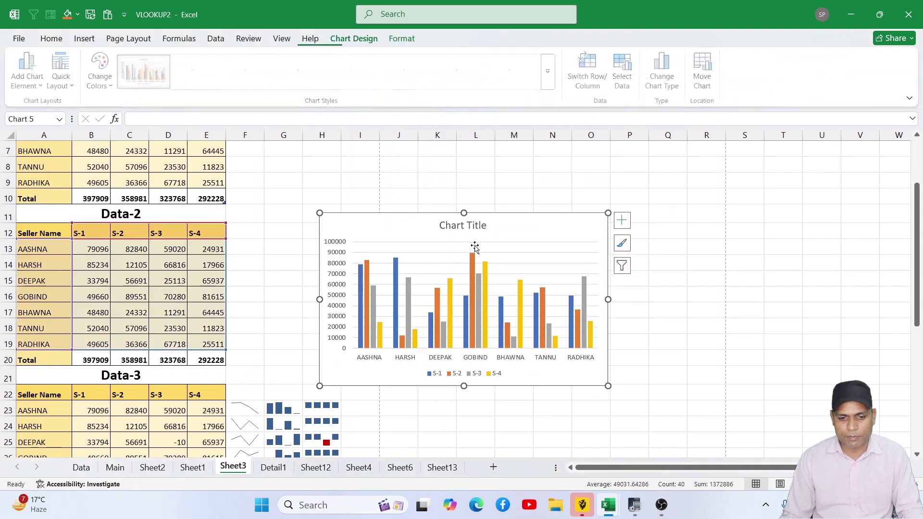
left_click(487, 270)
left_click_drag(532, 228, 582, 208)
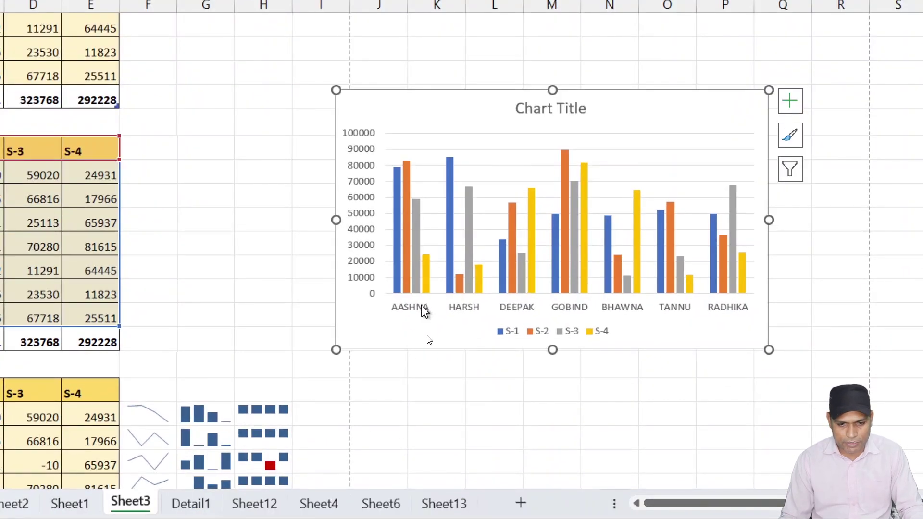
mouse_move(425, 272)
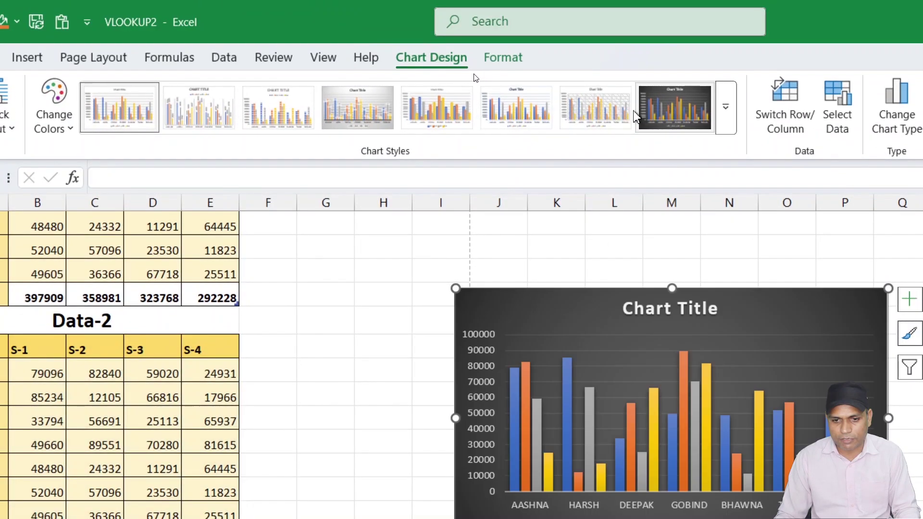
- Apply the hatched-background chart style, then change the chart type to 3-D Stacked Column
left_click(610, 116)
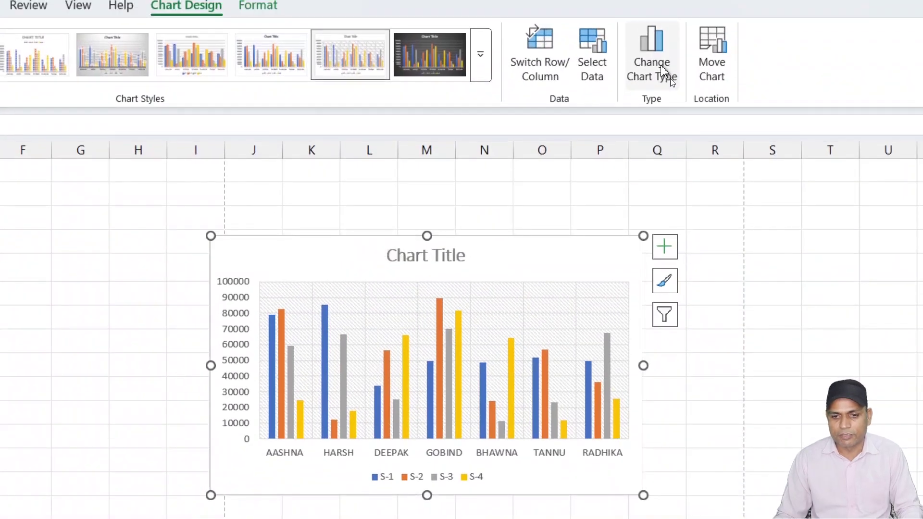
left_click(660, 65)
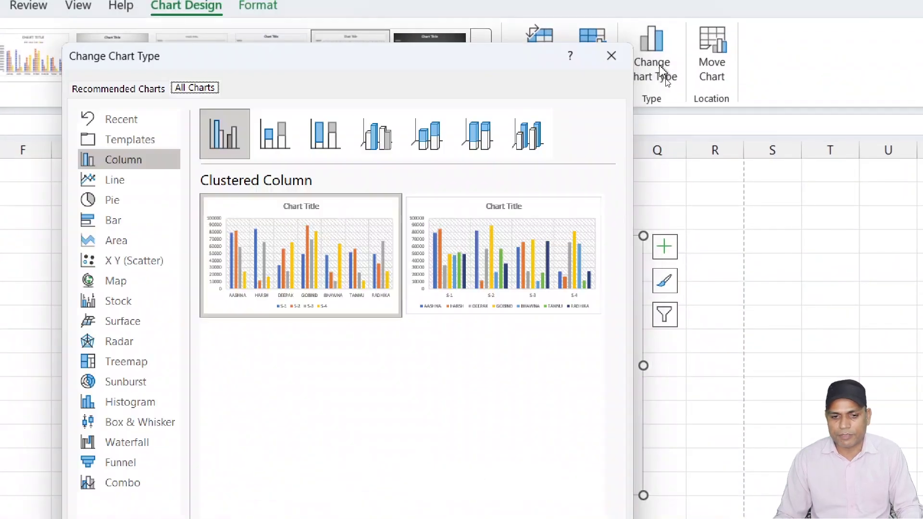
left_click(433, 142)
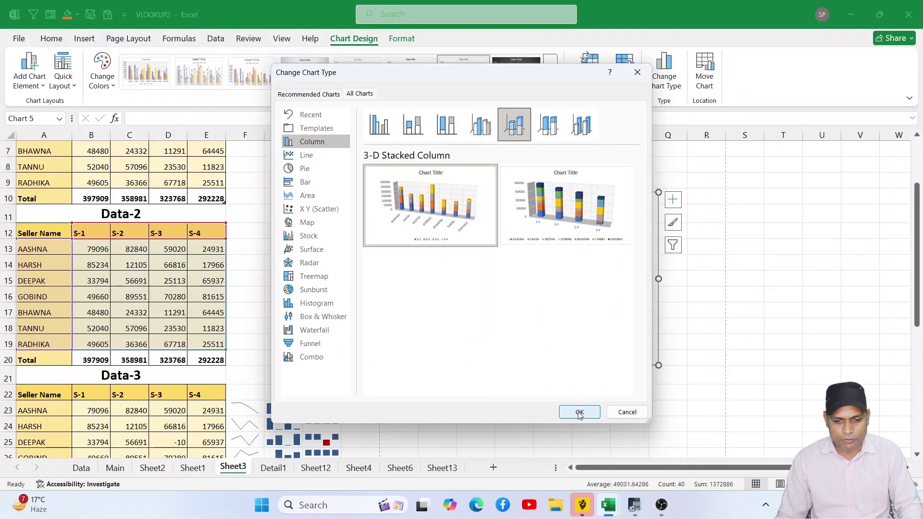
left_click(579, 413)
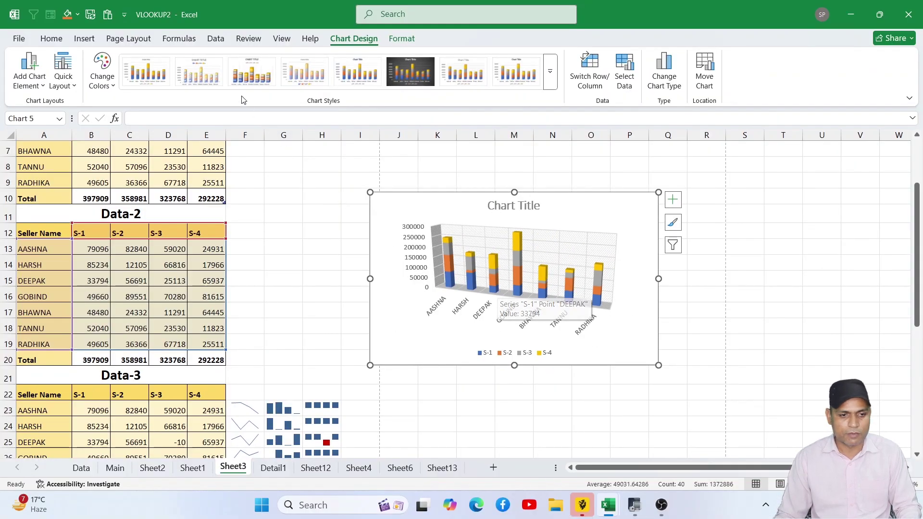
left_click(83, 39)
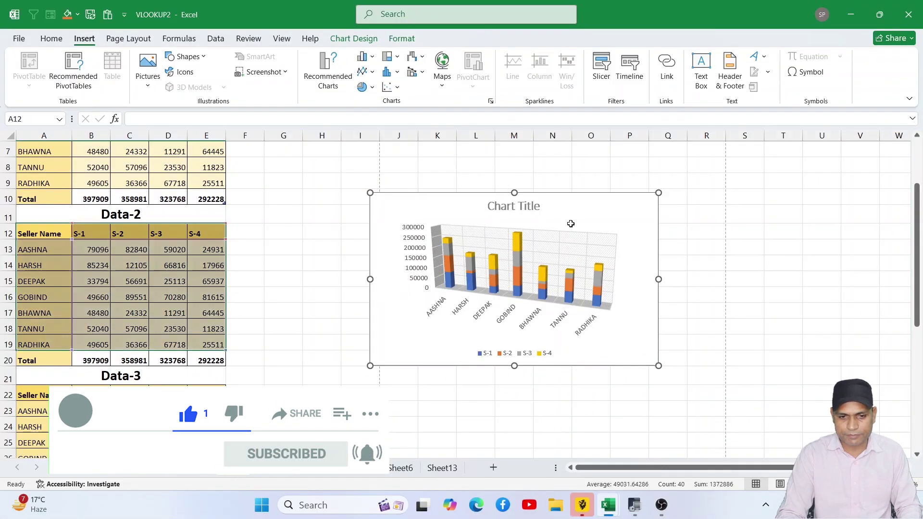
- Delete the 3-D chart and look over the Detail1 sheet and Sheet12 pivot table
key("Delete")
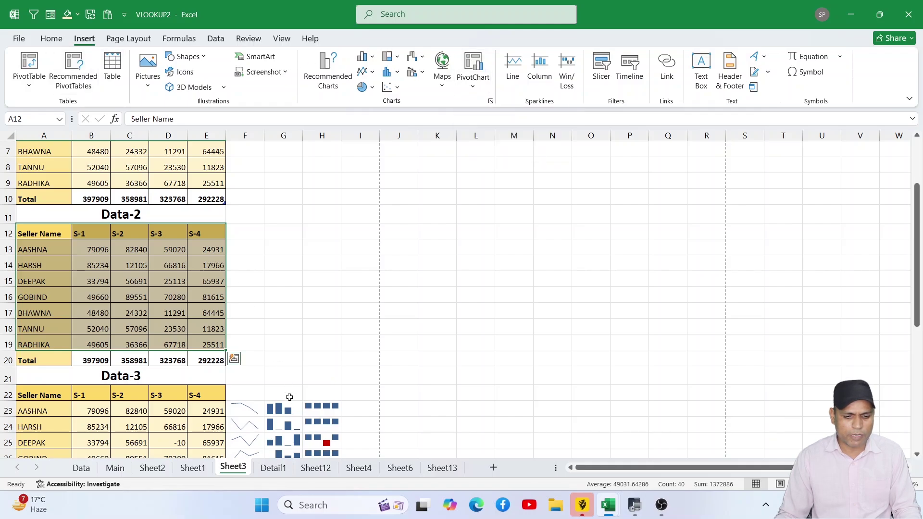
left_click(290, 468)
left_click(307, 468)
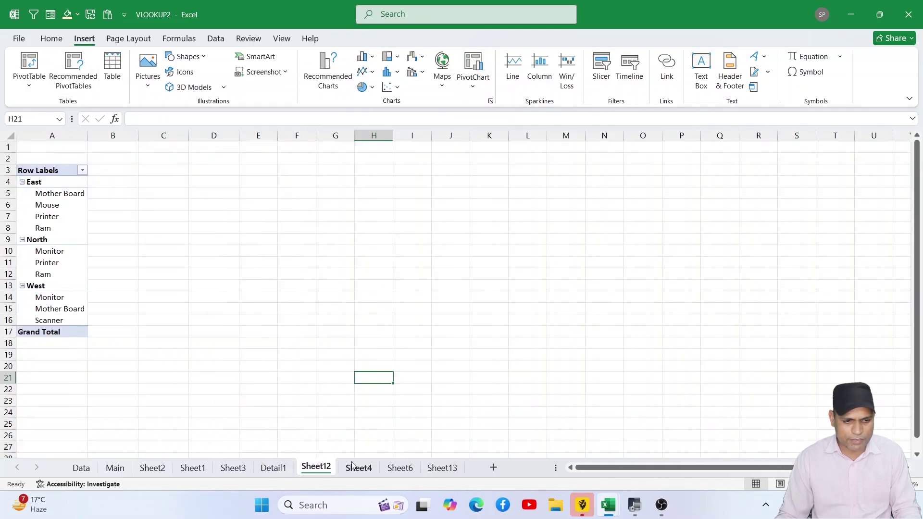
left_click(46, 174)
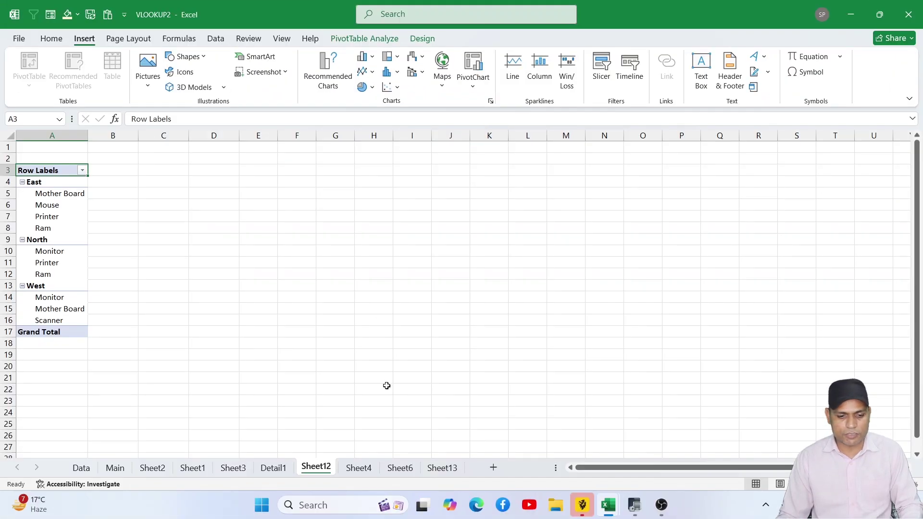
- Return to Sheet3, select AASHNA's four Data-1 sales values, then pick cell F3
left_click(287, 469)
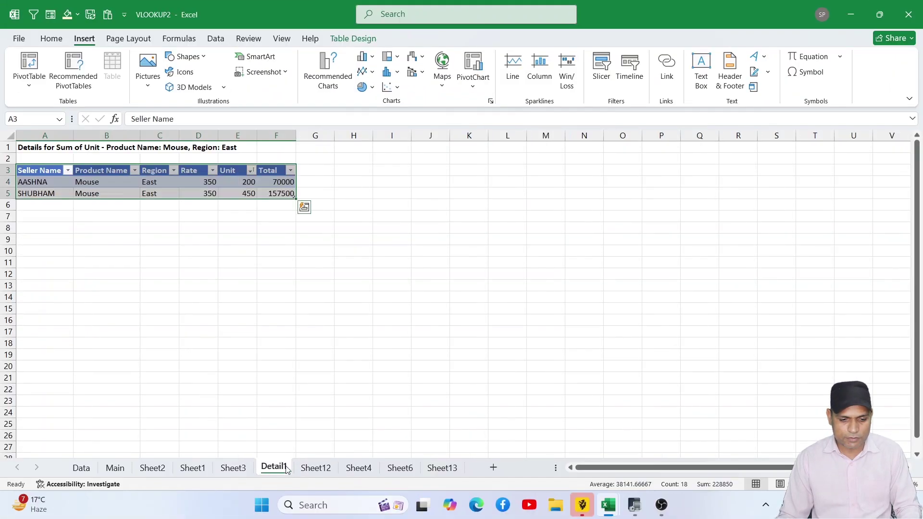
left_click(241, 467)
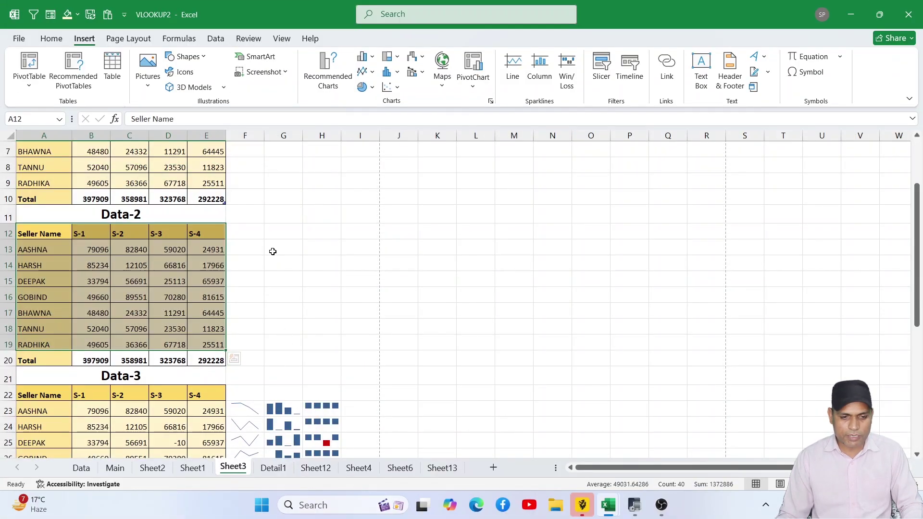
scroll(274, 258, "up", 2)
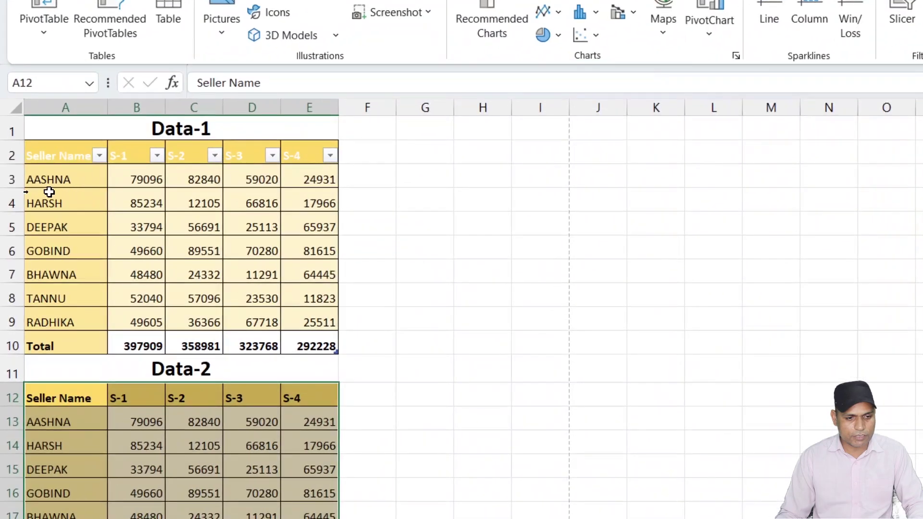
left_click_drag(159, 177, 307, 179)
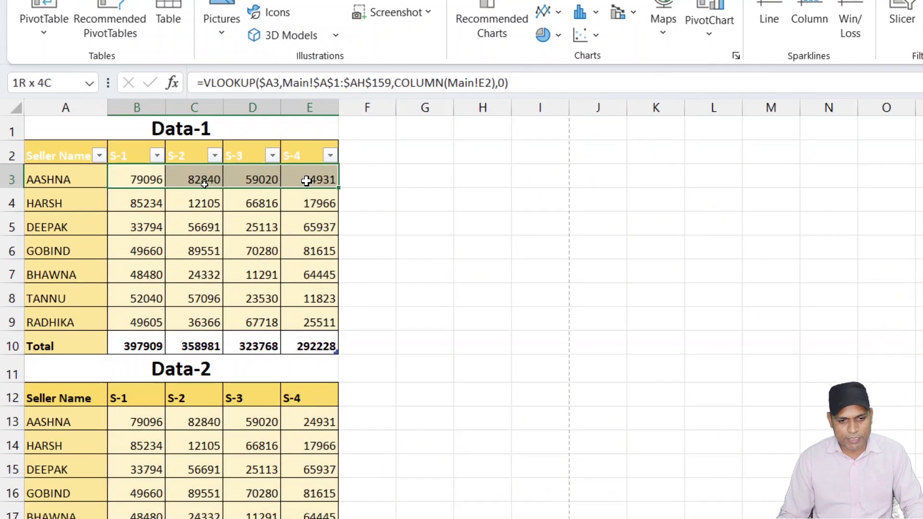
left_click(366, 176)
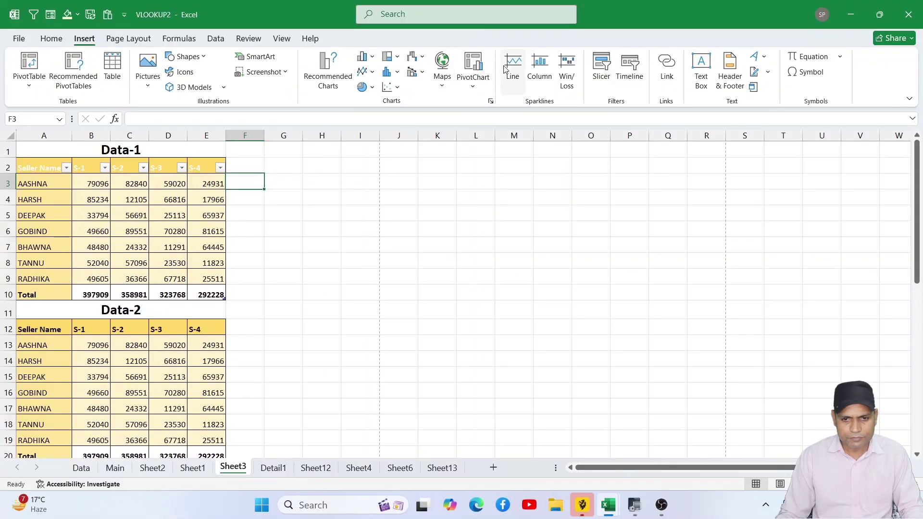
- Create a line sparkline in F3 from B3:E3 and fill it down to F9
left_click(504, 69)
left_click_drag(471, 247, 331, 217)
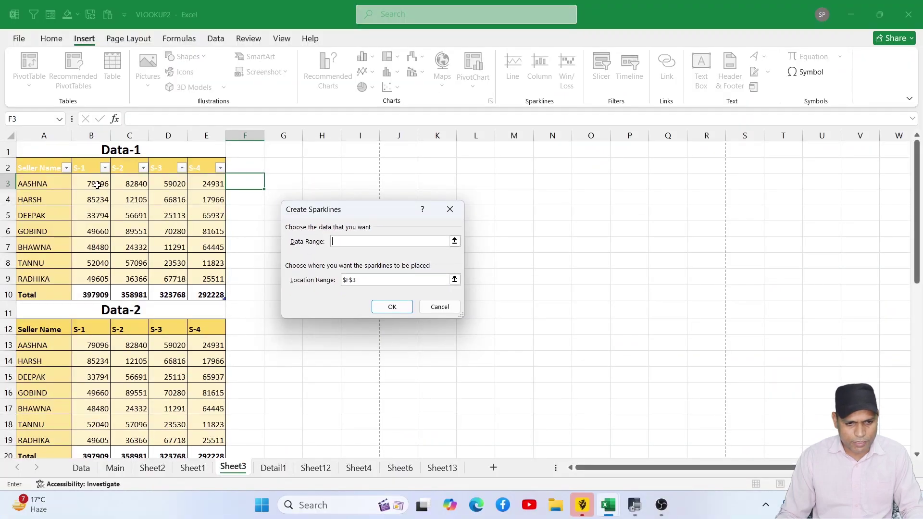
left_click_drag(97, 185, 207, 184)
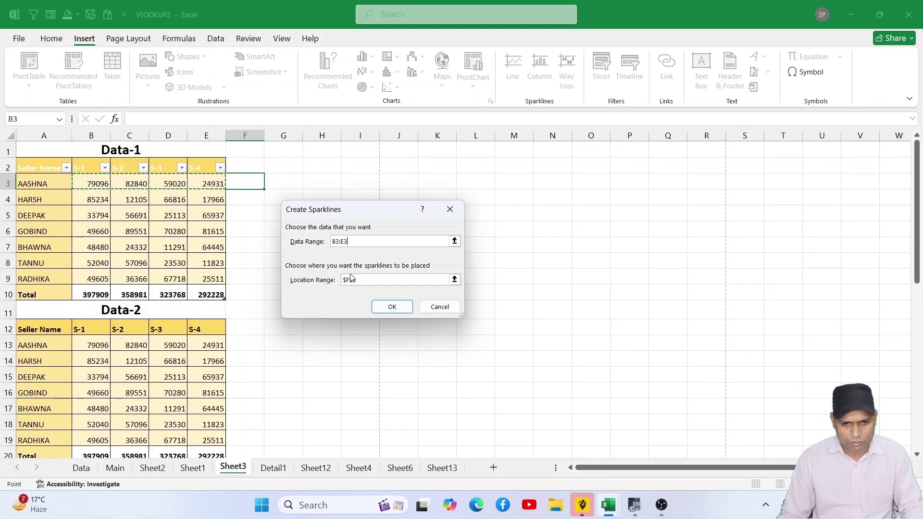
left_click(387, 308)
left_click_drag(265, 190, 266, 285)
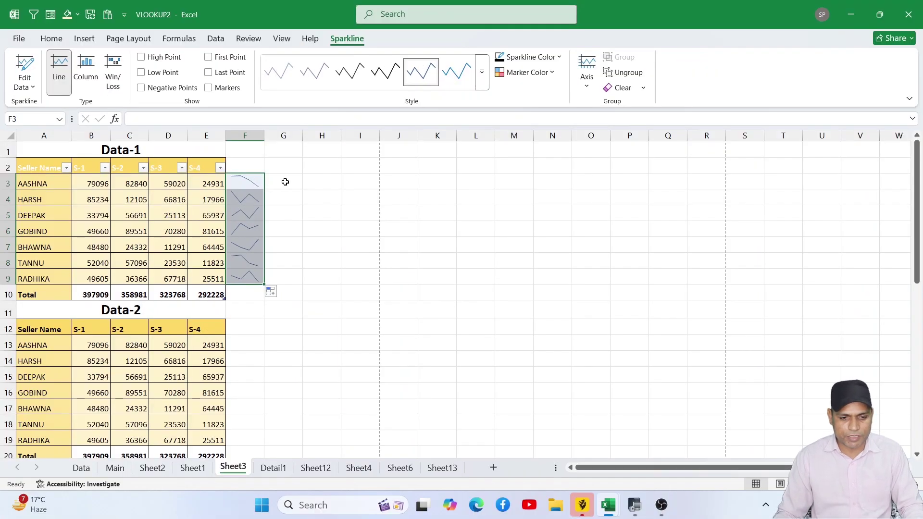
- Insert a column sparkline in G3 from B3:E3 and fill it down to G9
left_click(346, 153)
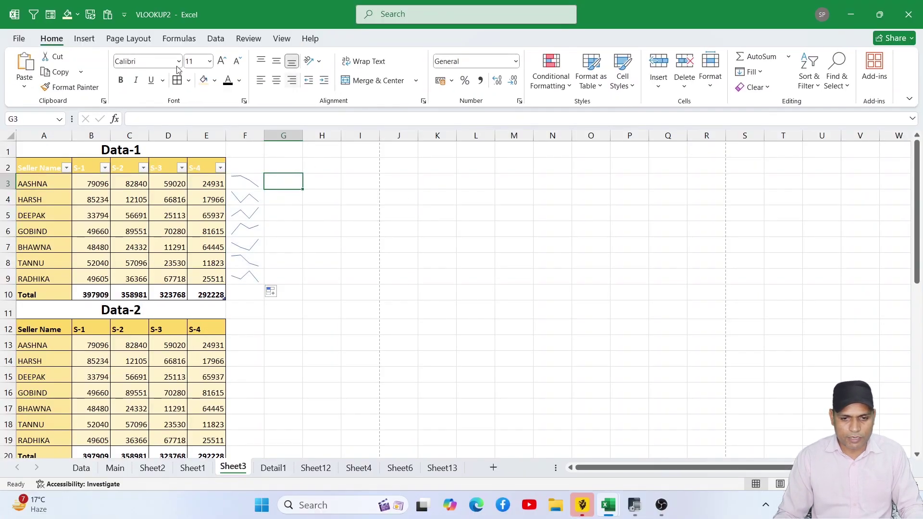
left_click(81, 38)
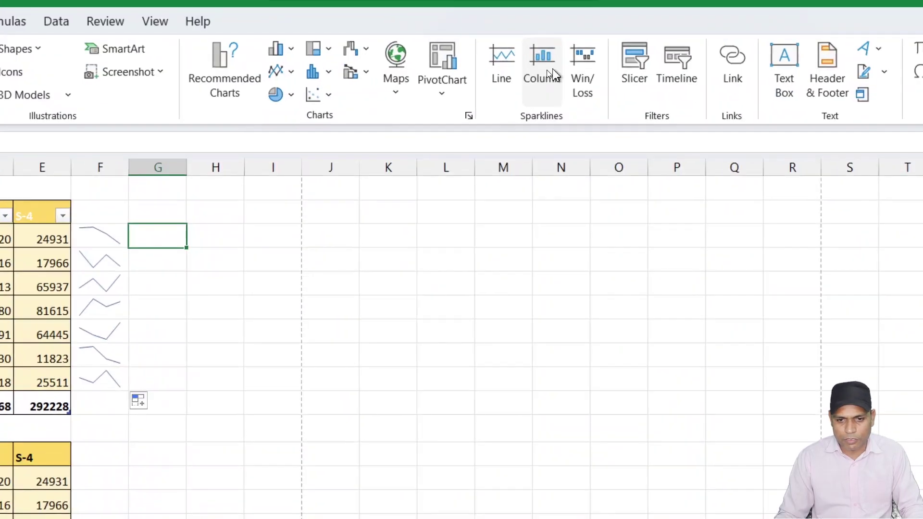
left_click(552, 68)
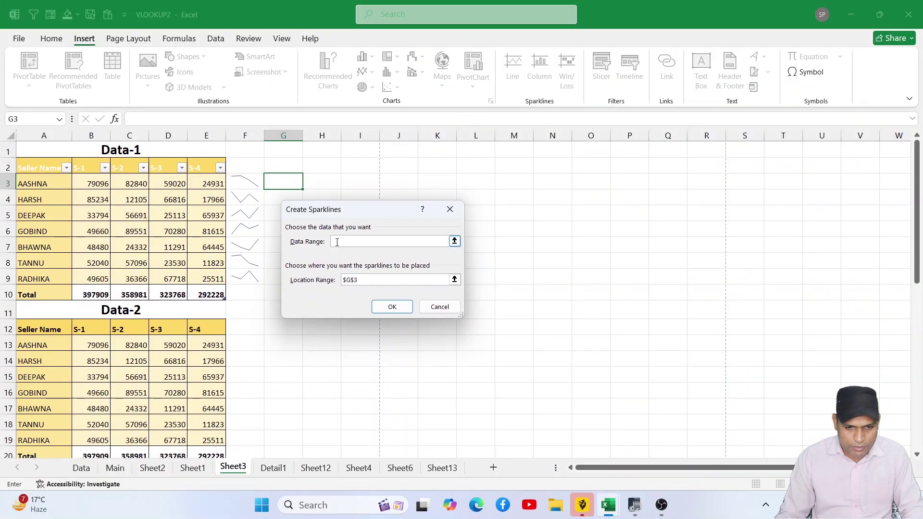
left_click_drag(80, 189, 212, 185)
left_click(384, 306)
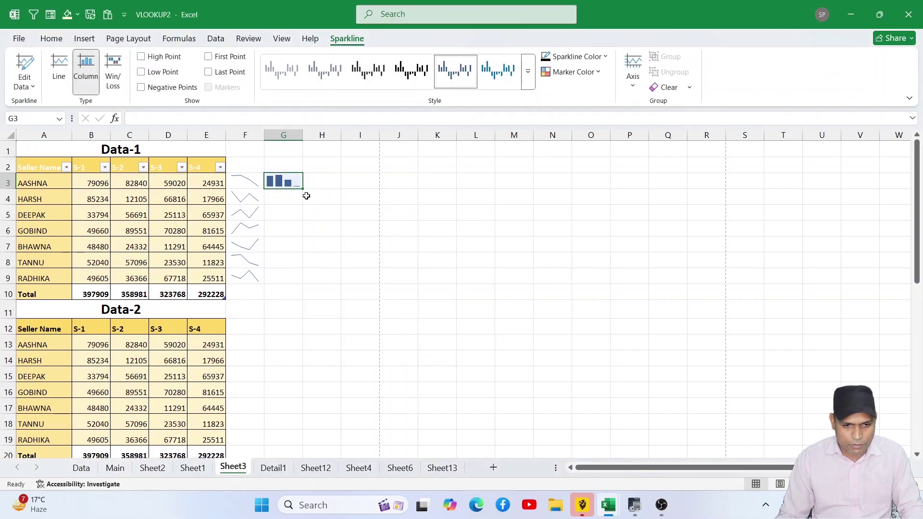
left_click_drag(304, 190, 301, 283)
left_click(328, 178)
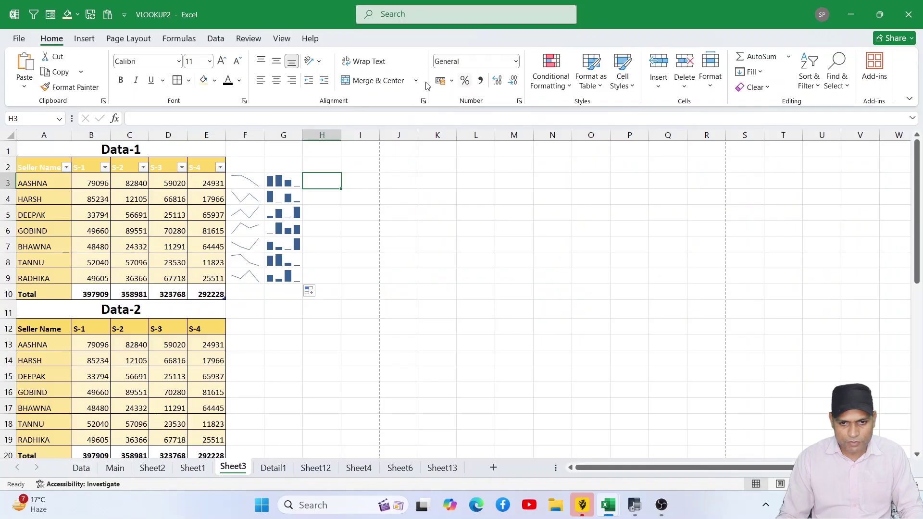
- Insert a win/loss sparkline in H3 from B3:E3 and fill it down to H9
left_click(84, 38)
left_click(567, 67)
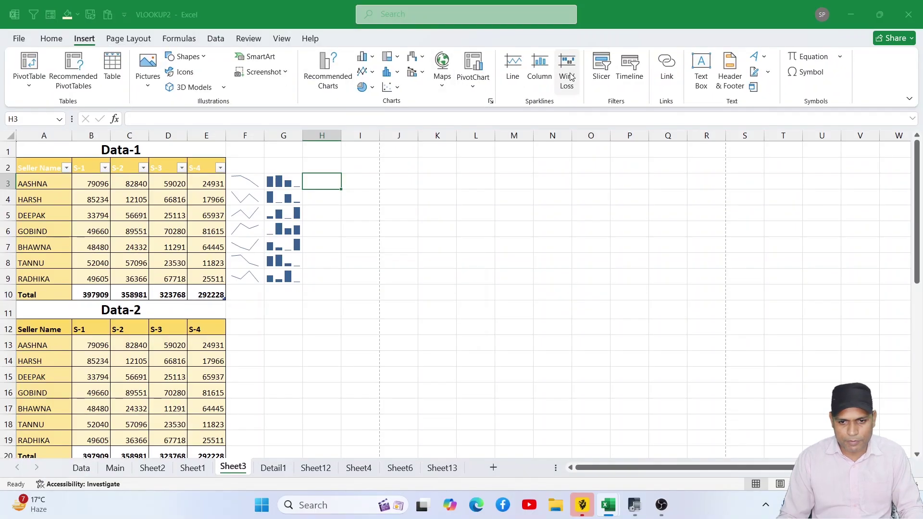
left_click_drag(94, 183, 213, 185)
left_click(391, 306)
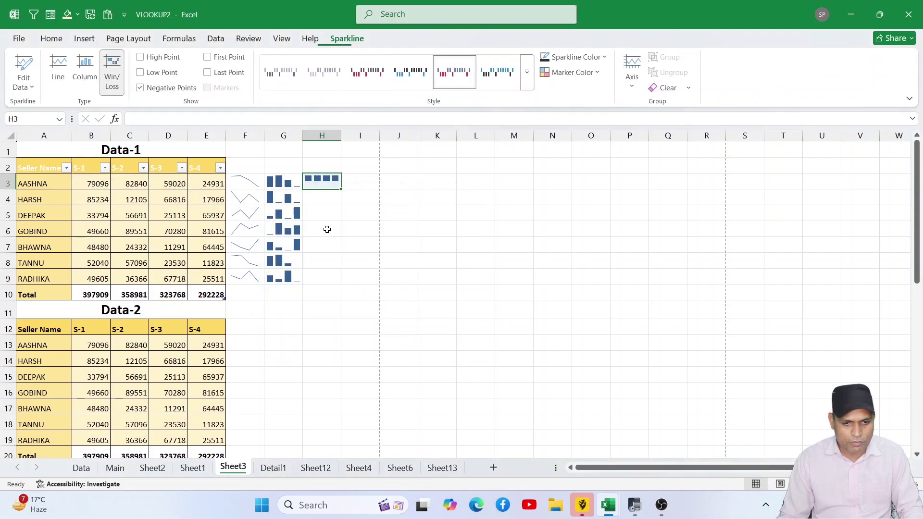
left_click_drag(341, 189, 350, 281)
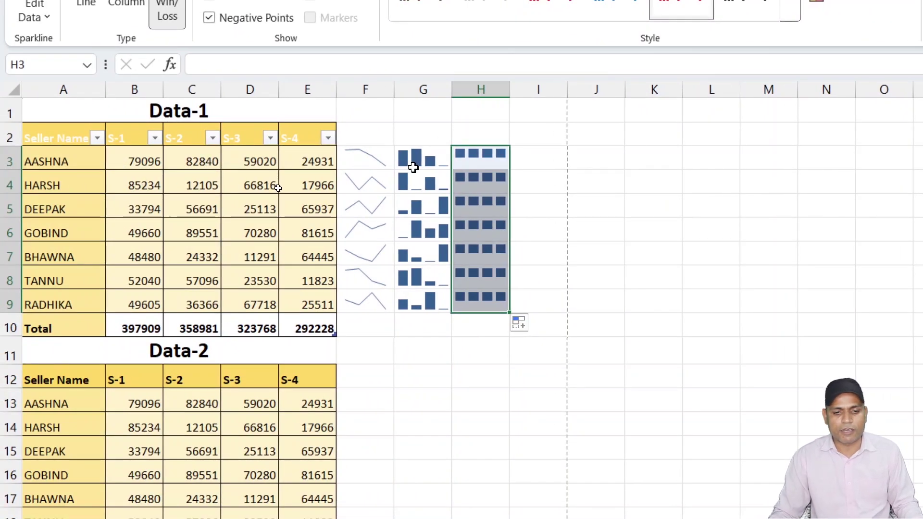
left_click(366, 190)
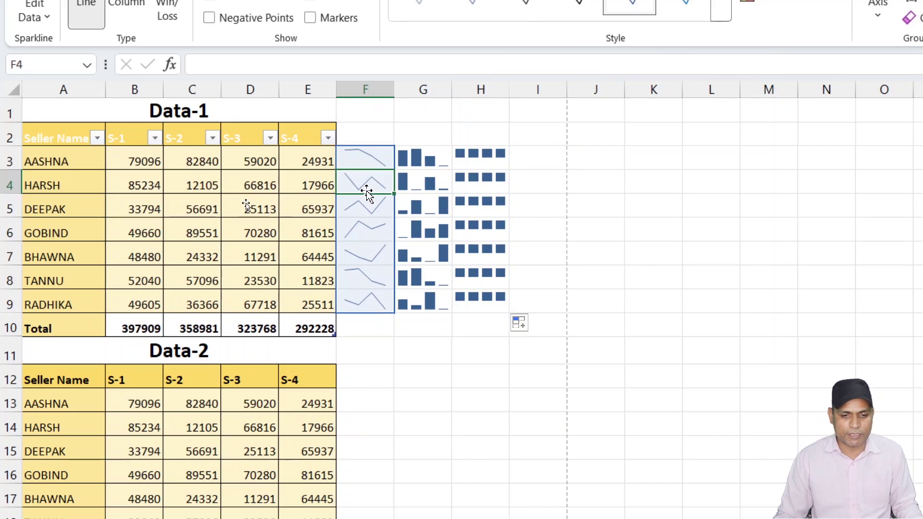
left_click(429, 182)
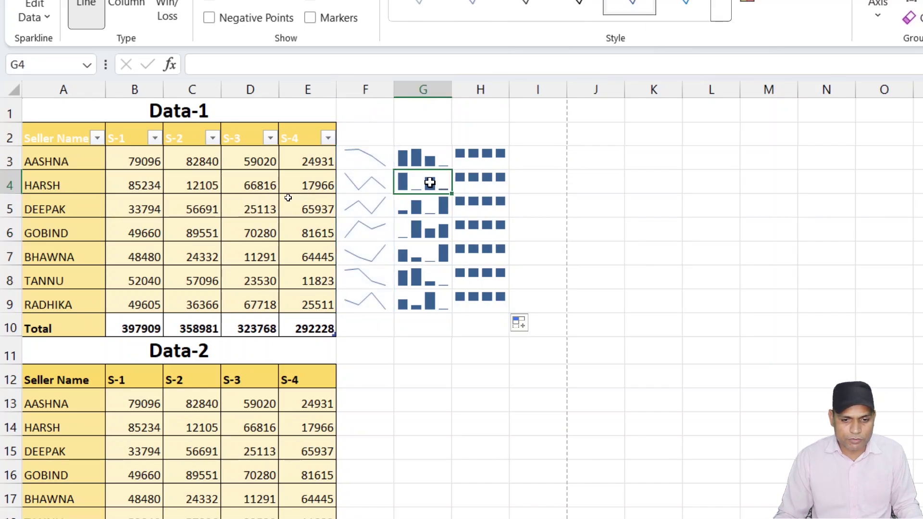
left_click(371, 173)
left_click(434, 161)
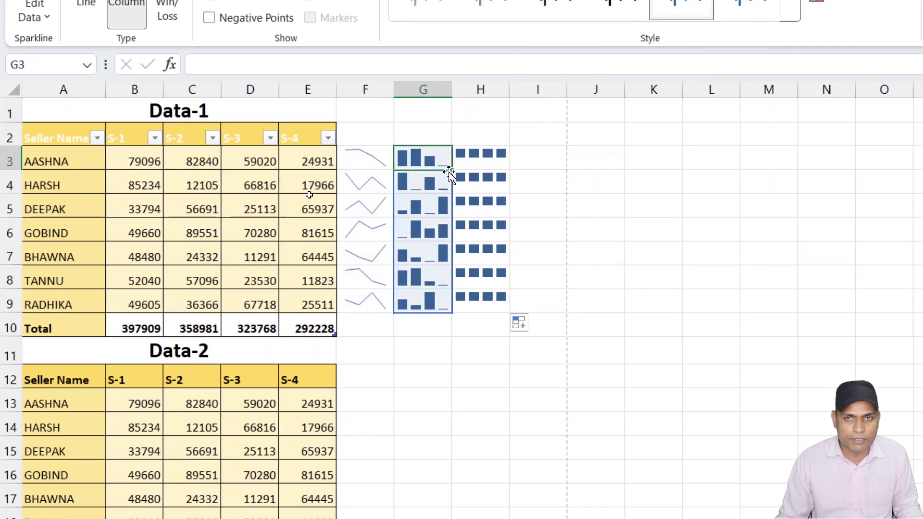
left_click_drag(498, 152, 507, 294)
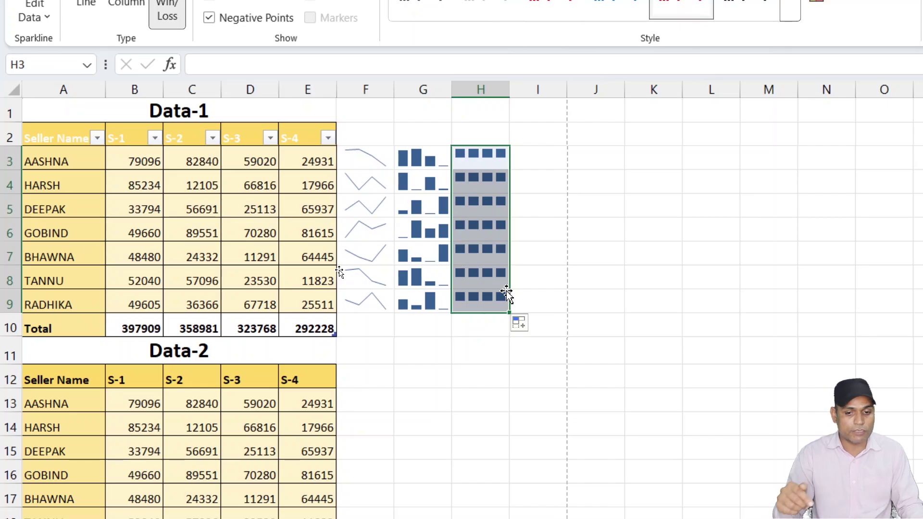
left_click_drag(410, 166, 437, 301)
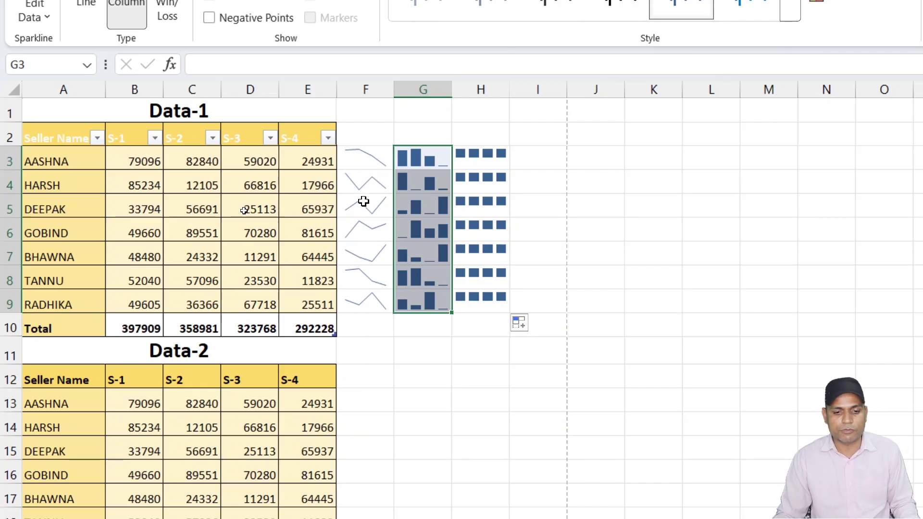
left_click(491, 181)
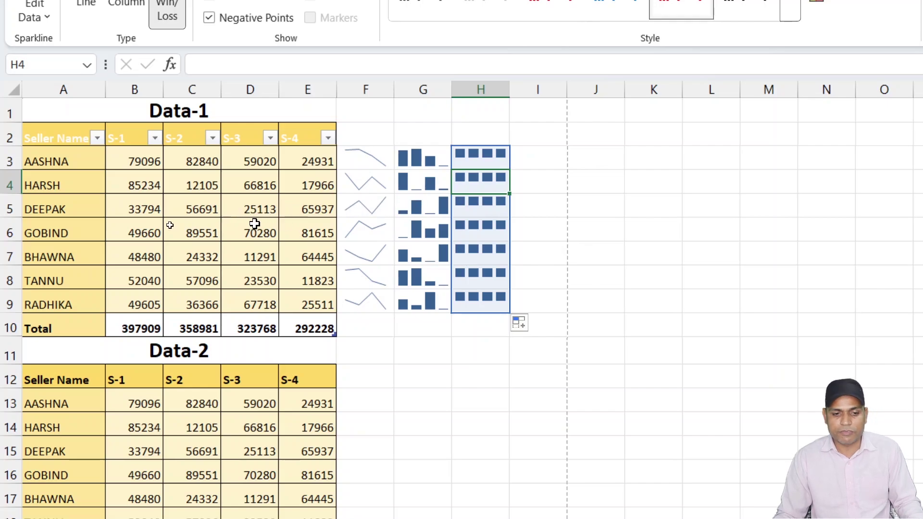
left_click(260, 200)
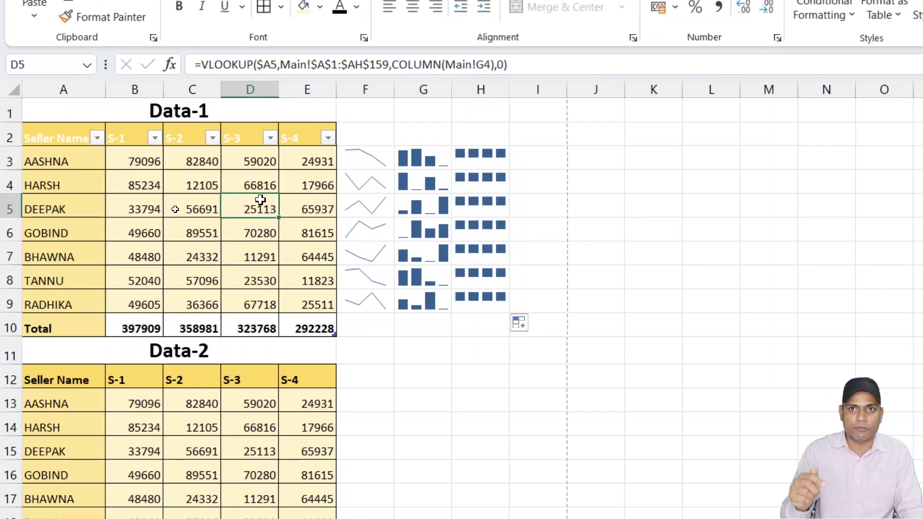
- Enter -10 as DEEPAK's S-3 value in D5, then select the win/loss sparkline group
type("-")
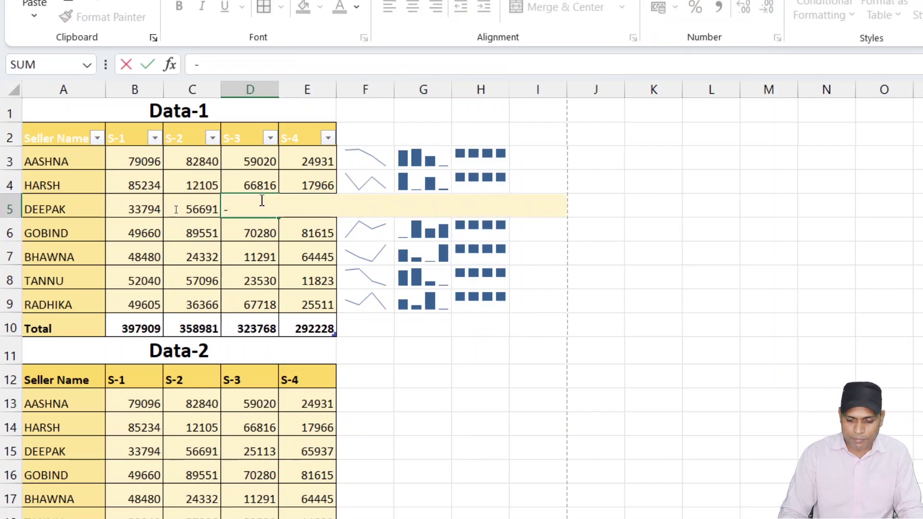
type("10")
key("Return")
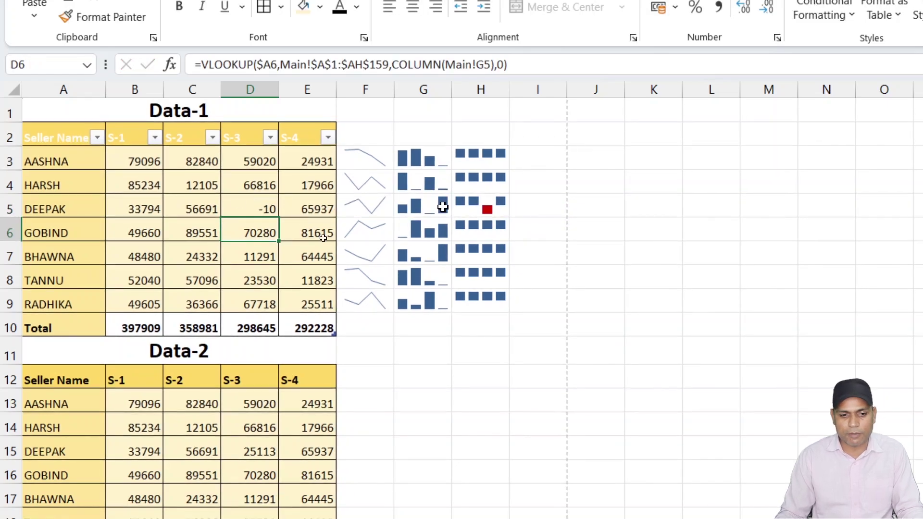
left_click(269, 208)
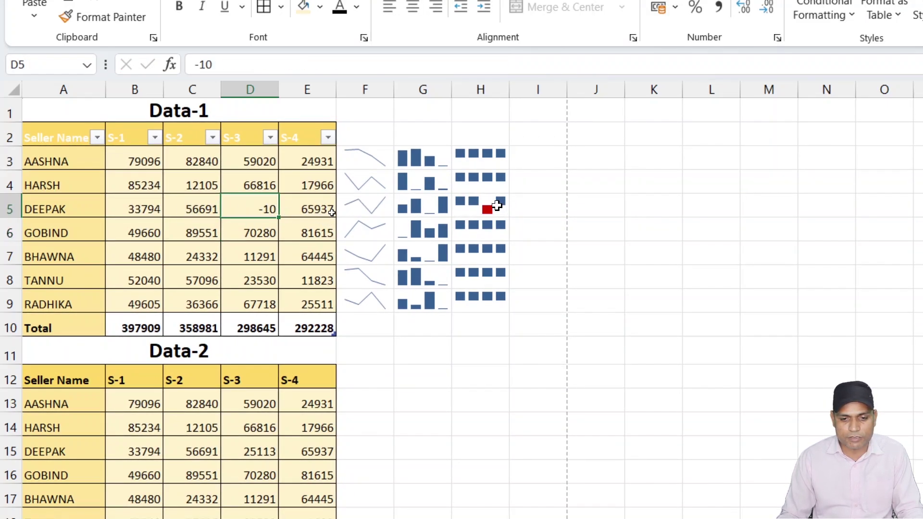
left_click(484, 204)
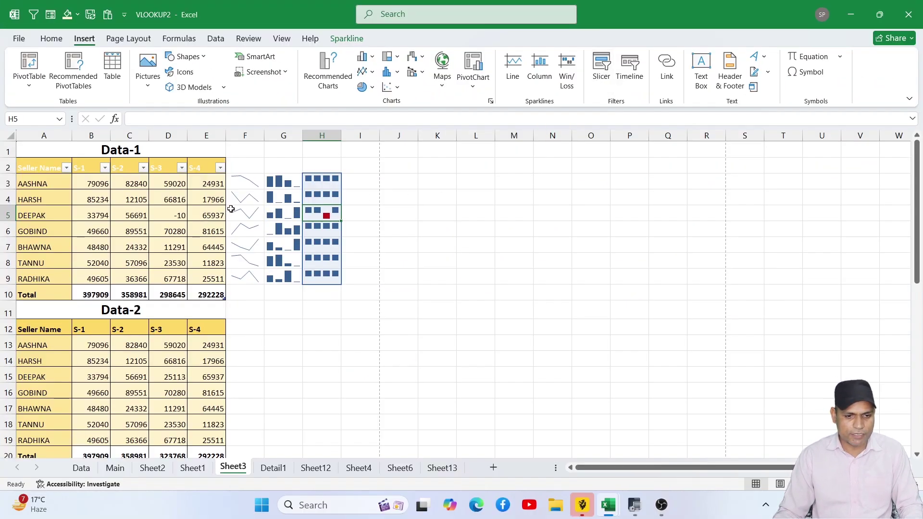
- Switch to Sheet4 and select the sales data from A2 to F18
left_click_drag(249, 178, 329, 273)
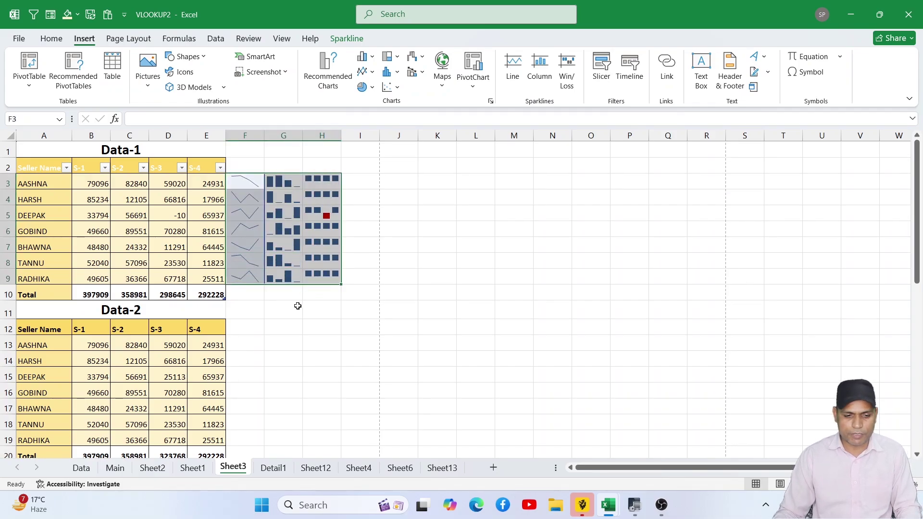
scroll(298, 306, "down", 2)
left_click(299, 469)
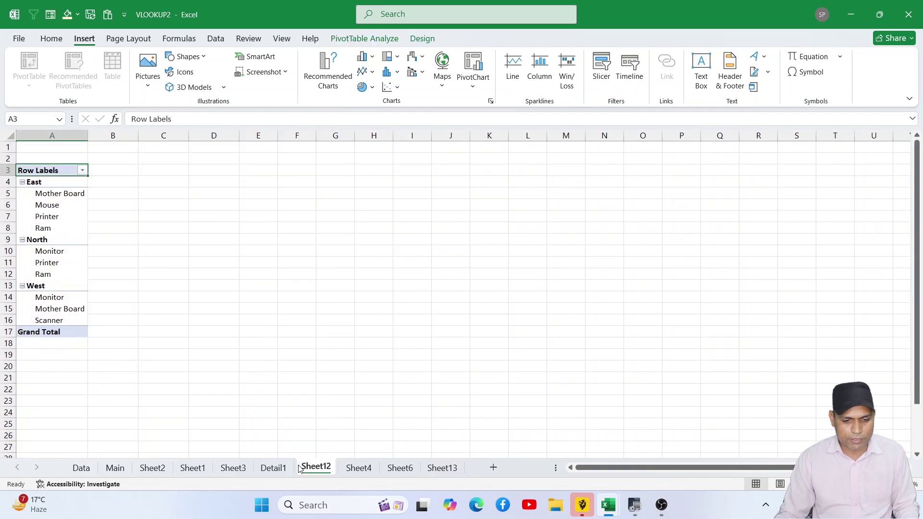
left_click(368, 468)
left_click(405, 368)
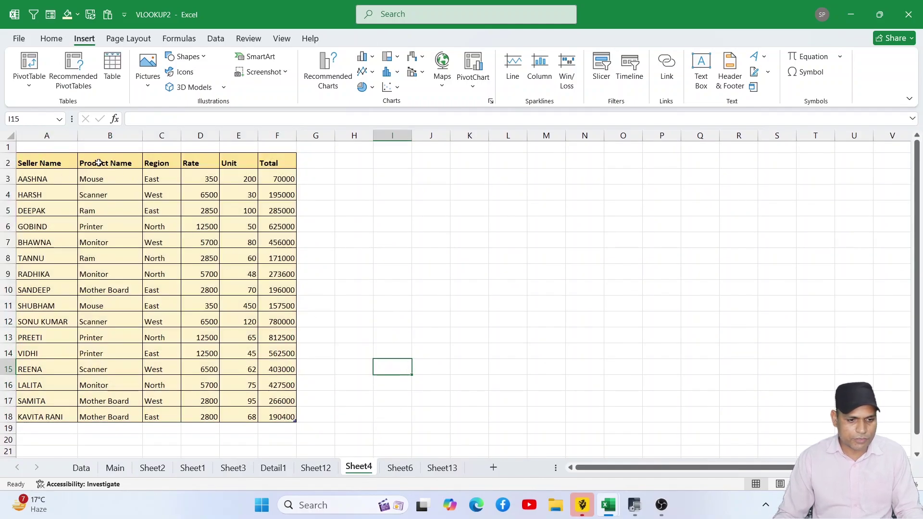
left_click_drag(45, 164, 277, 411)
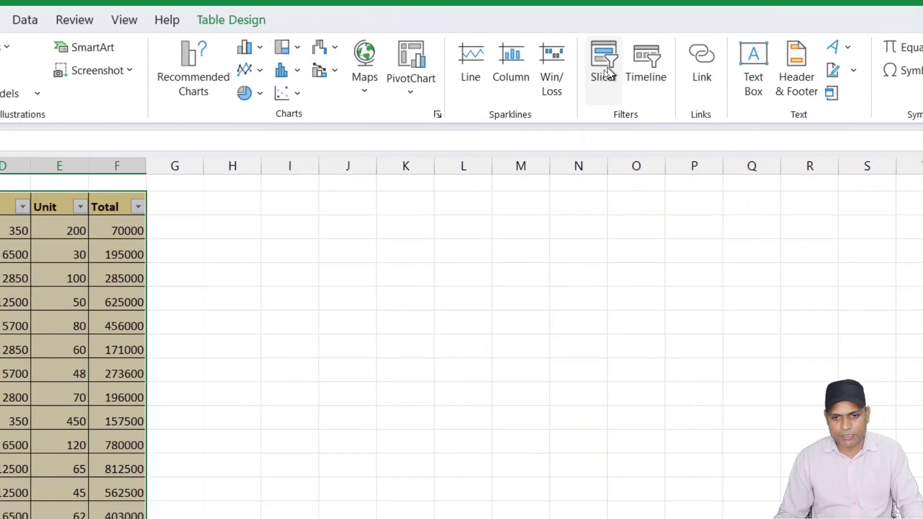
- Insert a Product Name slicer and place it beside the table in columns G–J
left_click(607, 71)
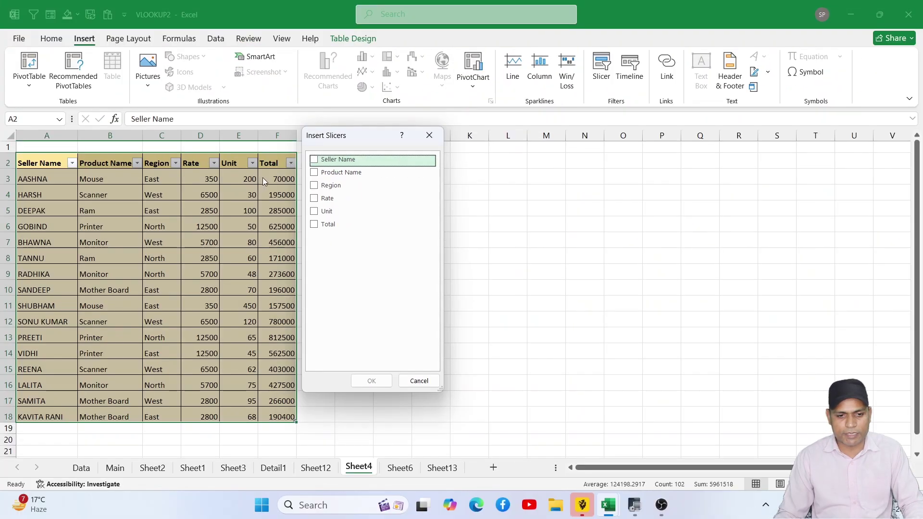
left_click_drag(326, 145, 376, 164)
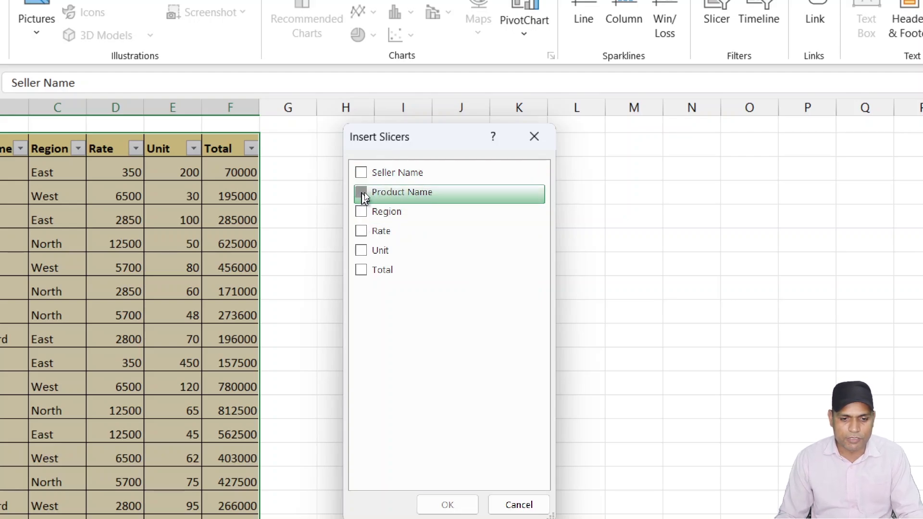
left_click(362, 192)
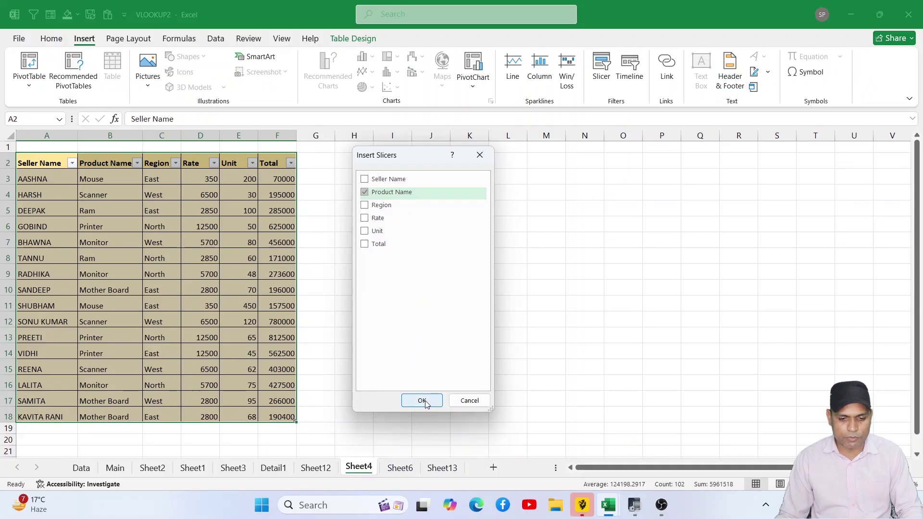
left_click(422, 400)
left_click_drag(444, 236, 345, 164)
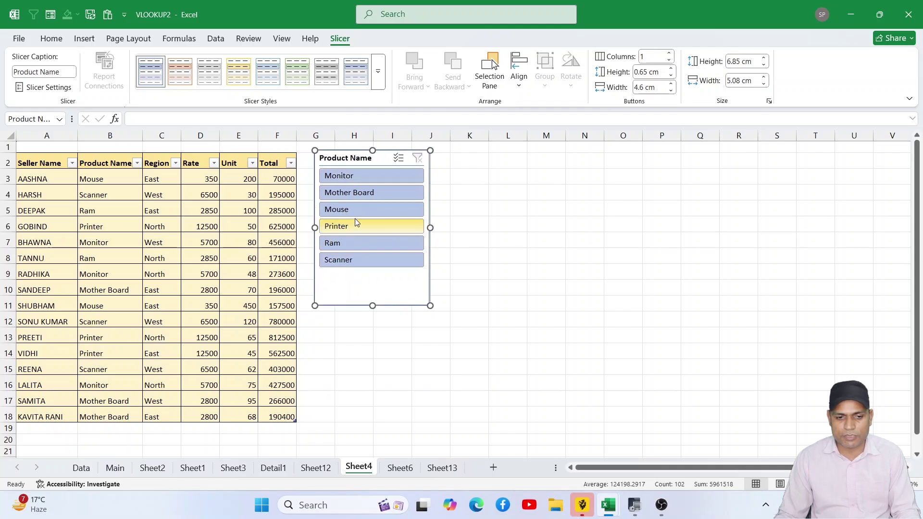
- Try the slicer's Monitor, Mother Board, Mouse and Printer filters, finishing on Ram
left_click(354, 192)
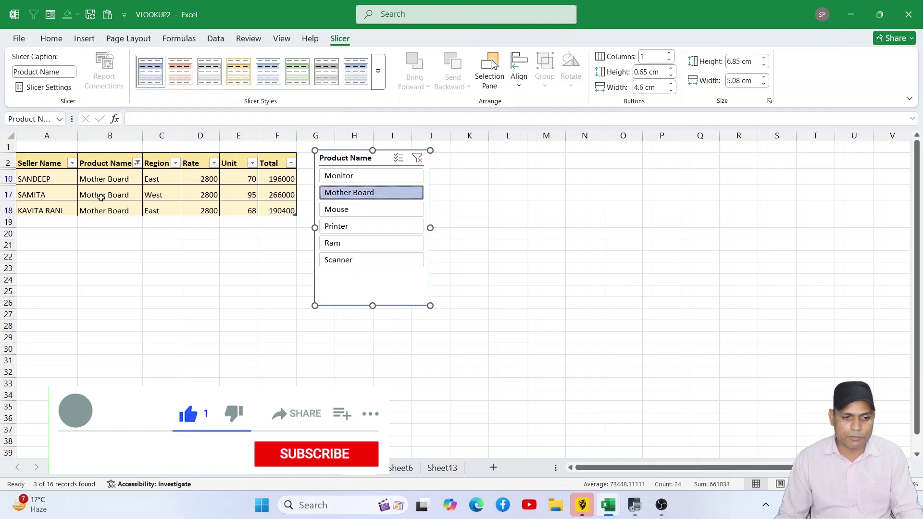
left_click(346, 210)
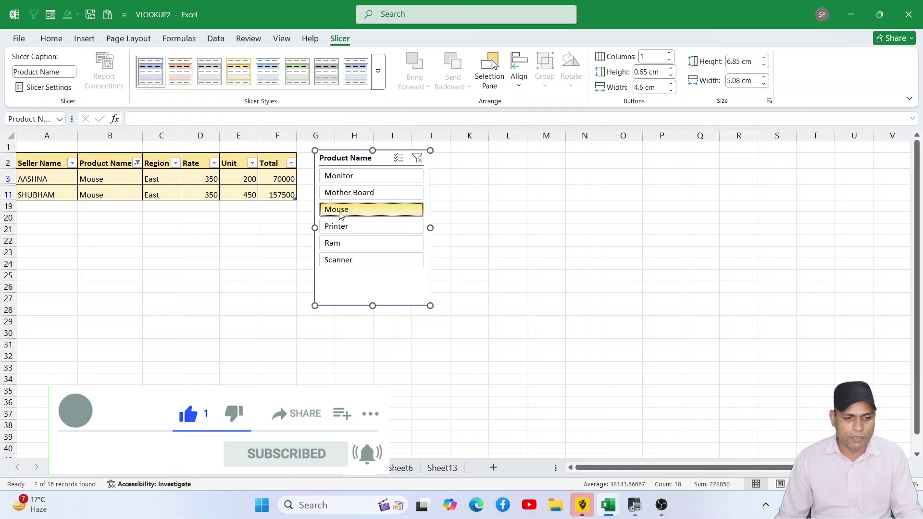
left_click(328, 243)
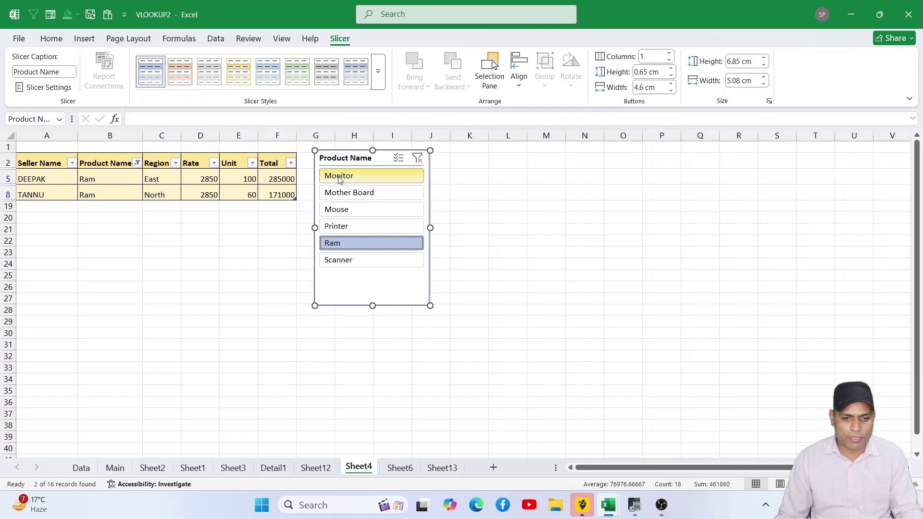
left_click(330, 176)
left_click(339, 192)
left_click(342, 209)
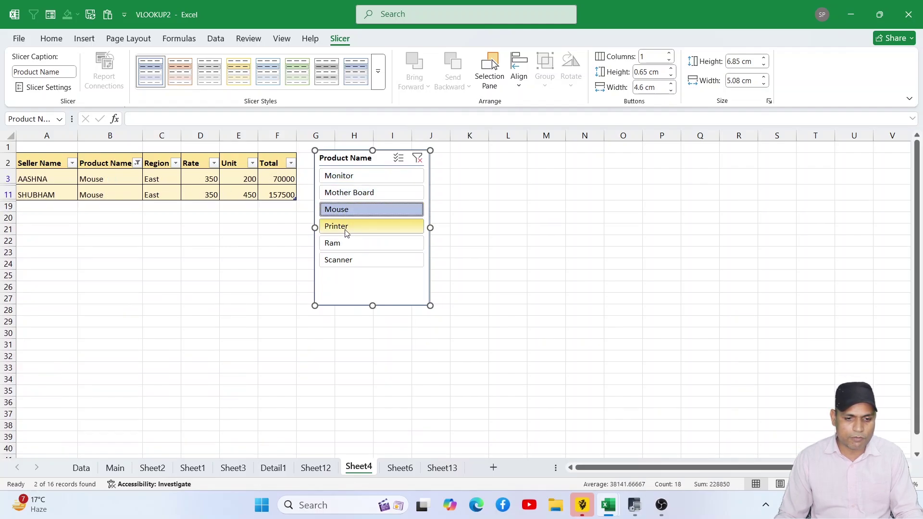
left_click(343, 226)
left_click(345, 243)
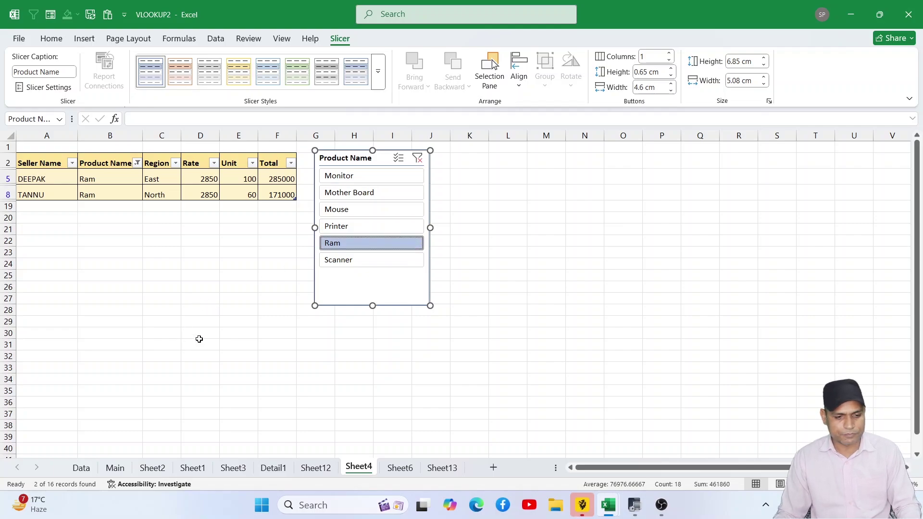
left_click(83, 38)
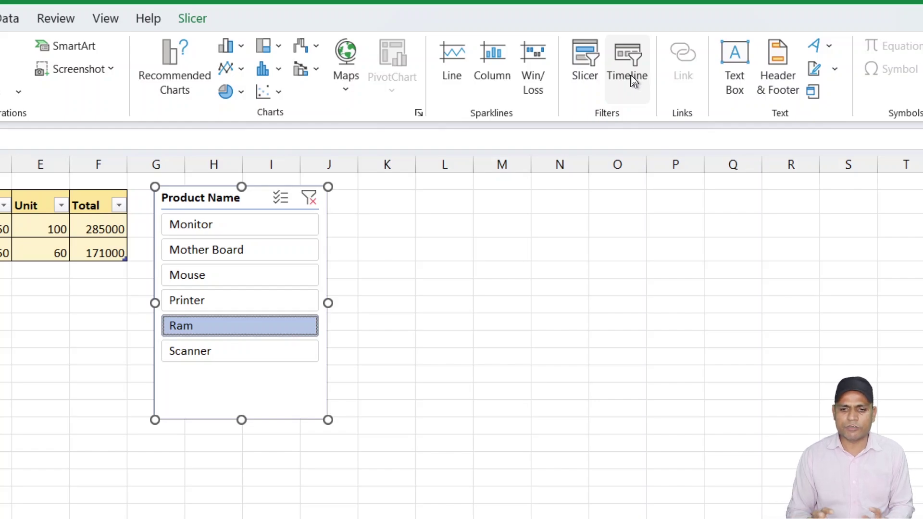
- Look at Sheet6, then add the new blank worksheet Sheet13
left_click(567, 318)
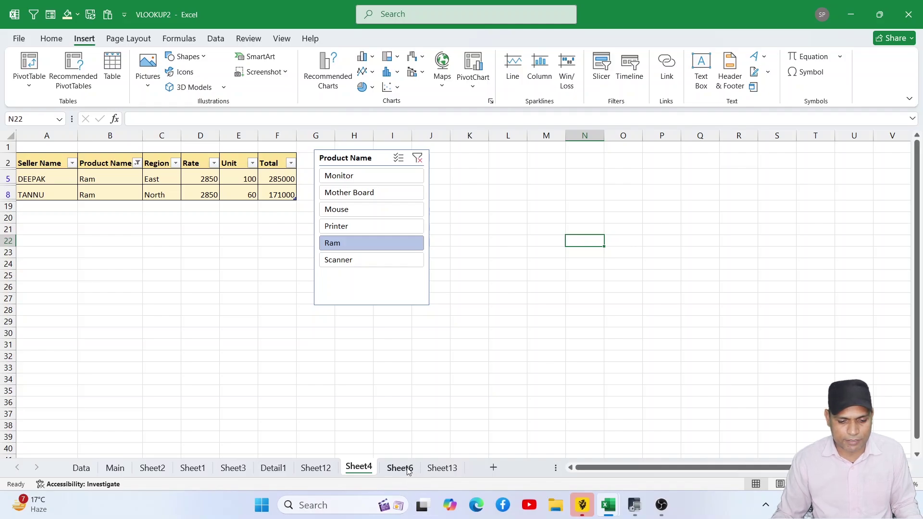
left_click(400, 467)
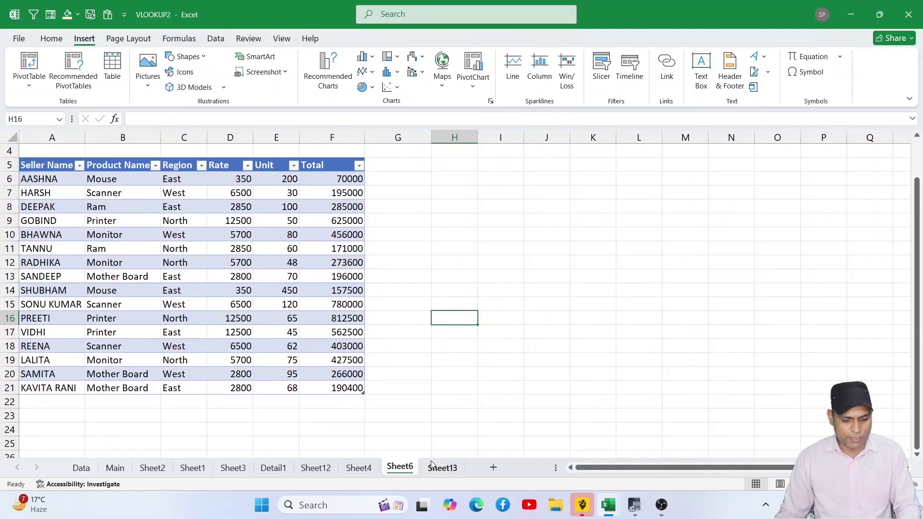
left_click(434, 466)
left_click(363, 268)
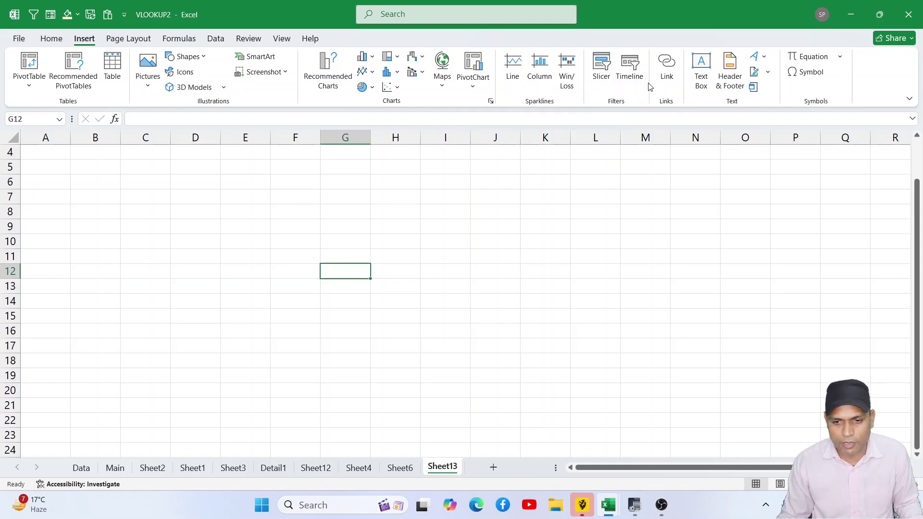
- Link H10 to D:\Tally Prime Introduction.docx and follow the link to open it
left_click(402, 240)
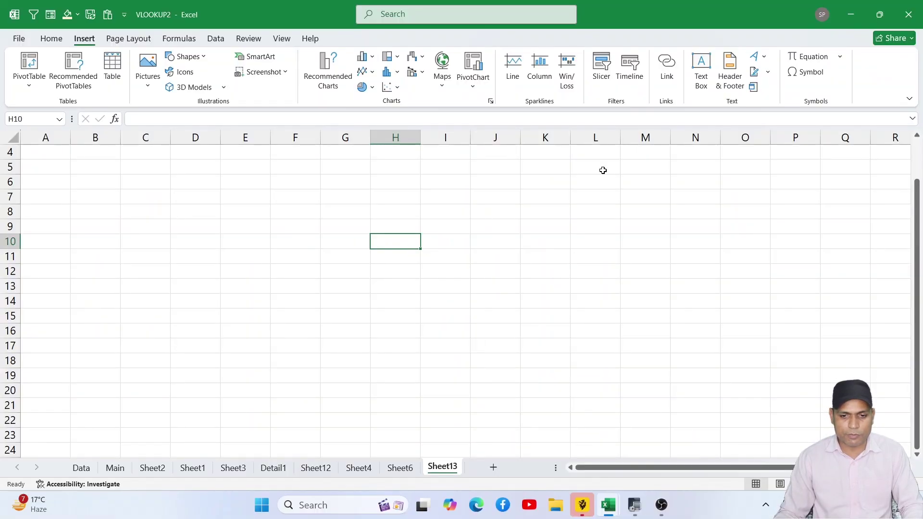
left_click(666, 71)
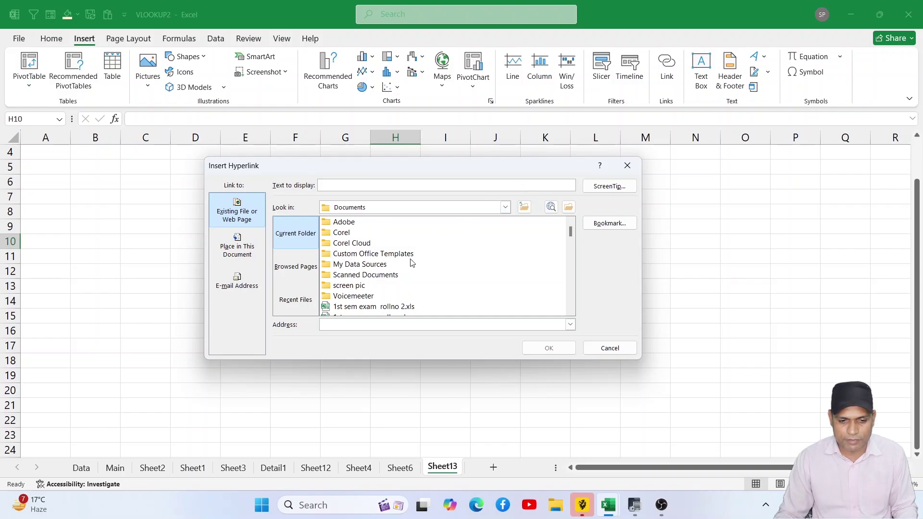
scroll(409, 265, "down", 3)
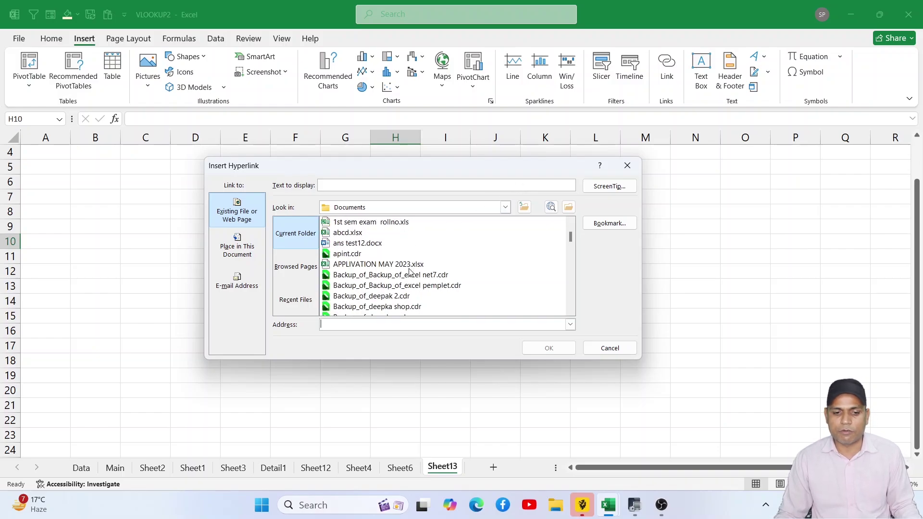
scroll(409, 271, "down", 9)
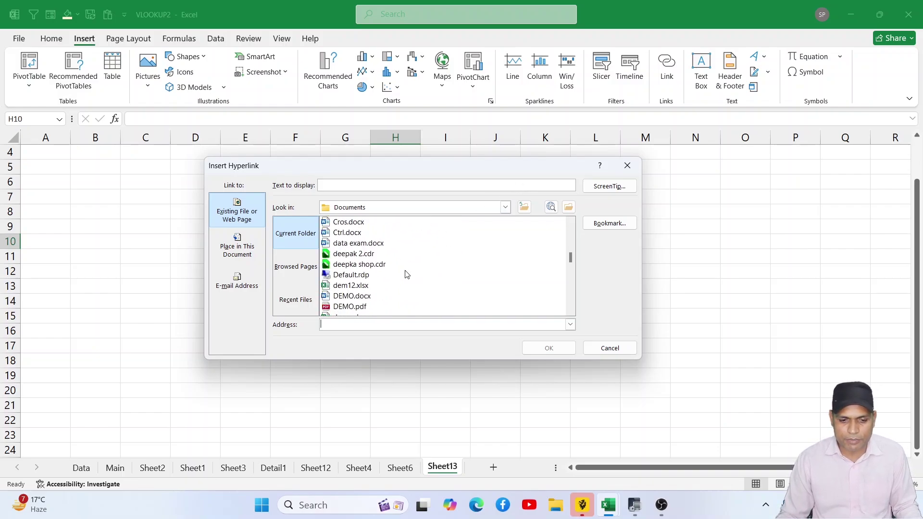
scroll(406, 273, "down", 10)
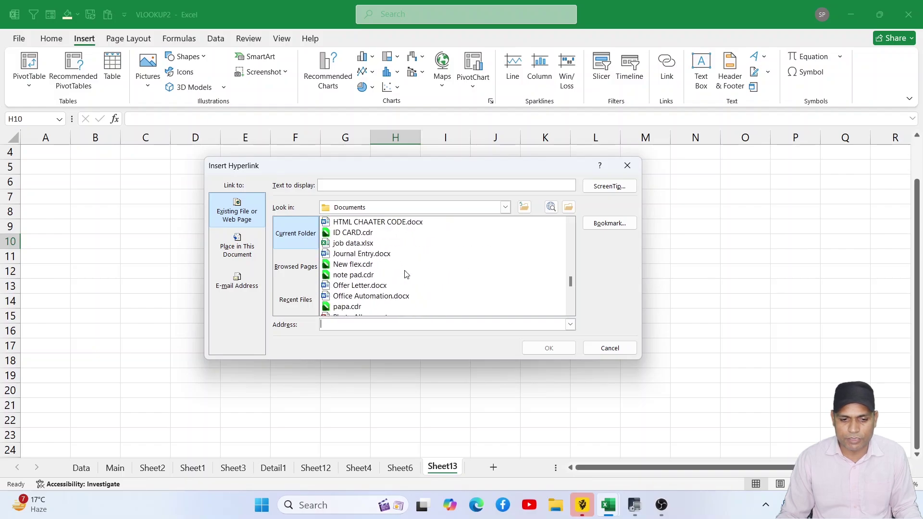
scroll(406, 274, "down", 5)
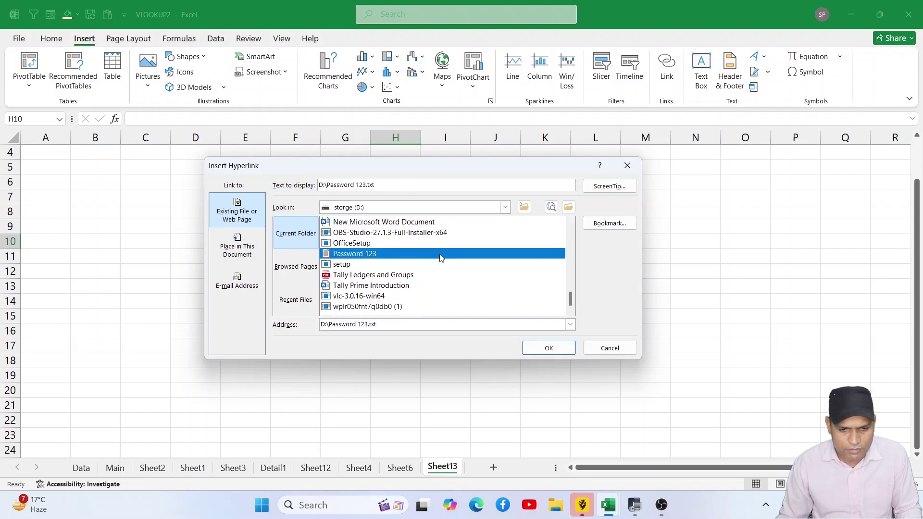
scroll(406, 264, "up", 2)
scroll(394, 258, "down", 2)
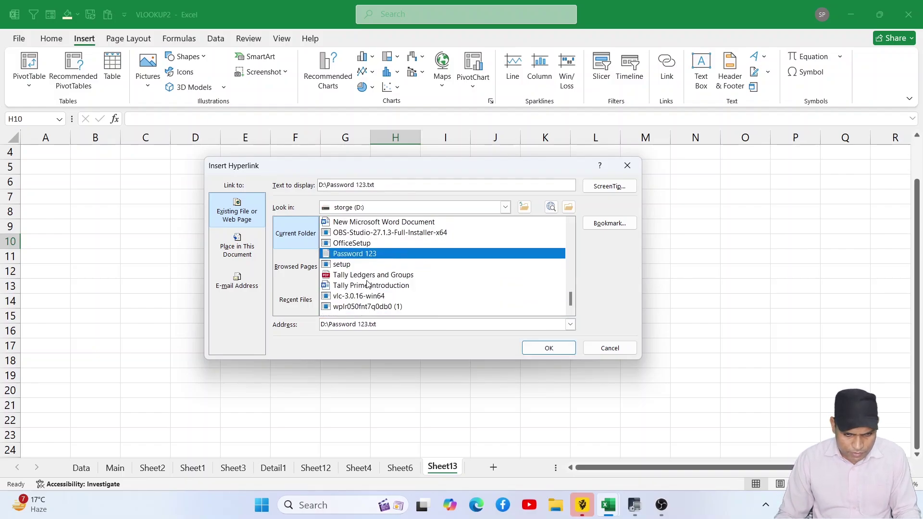
left_click(356, 286)
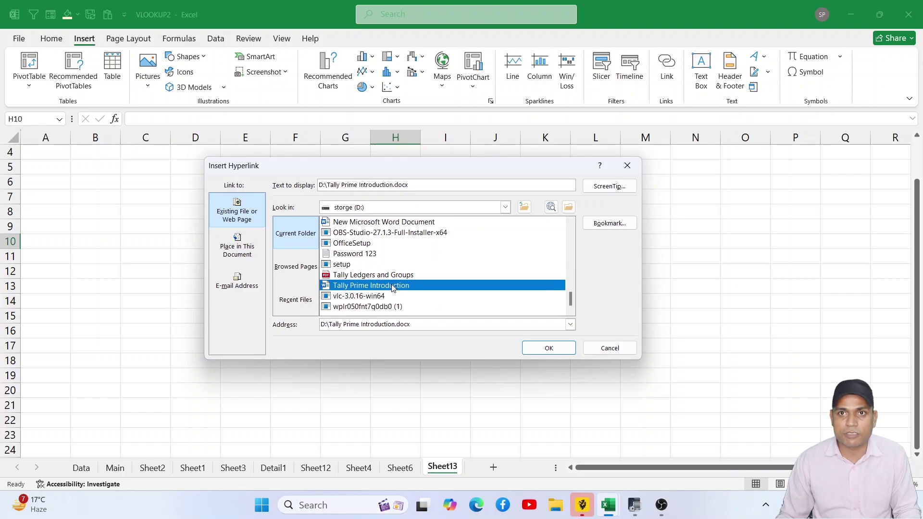
left_click(541, 347)
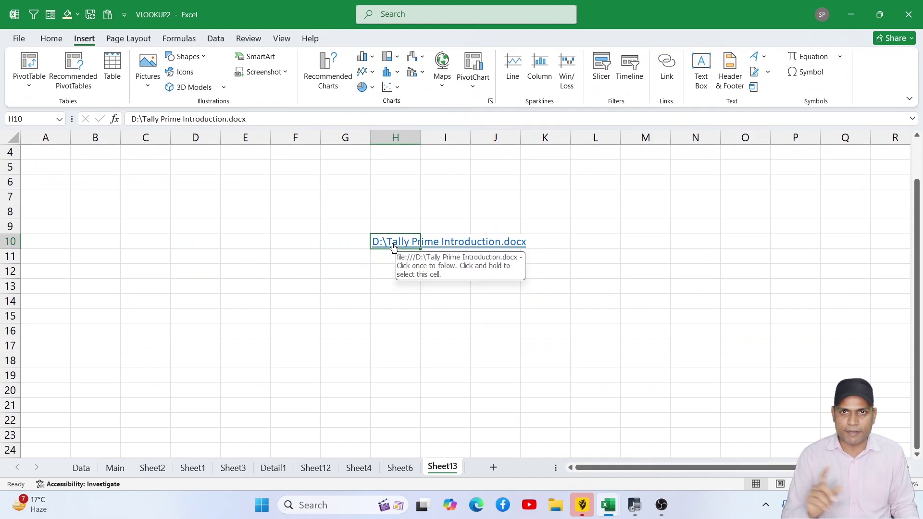
left_click(393, 245)
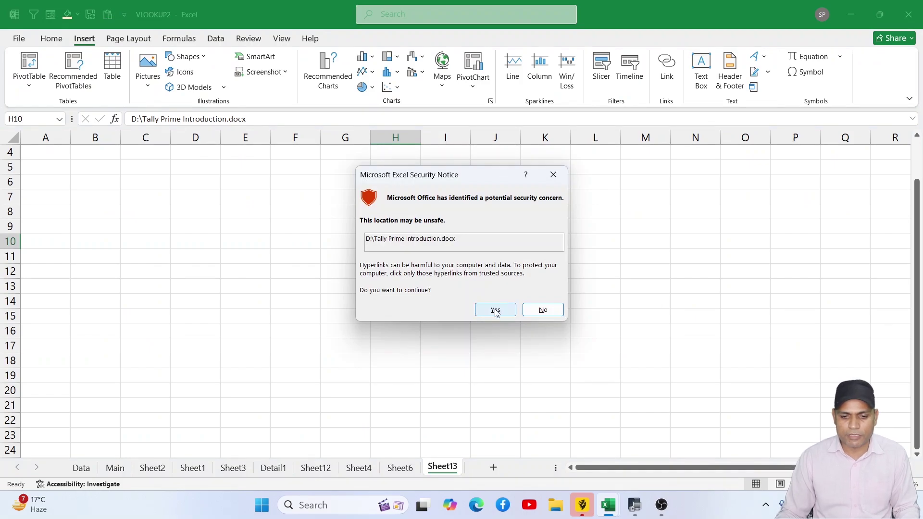
left_click(496, 311)
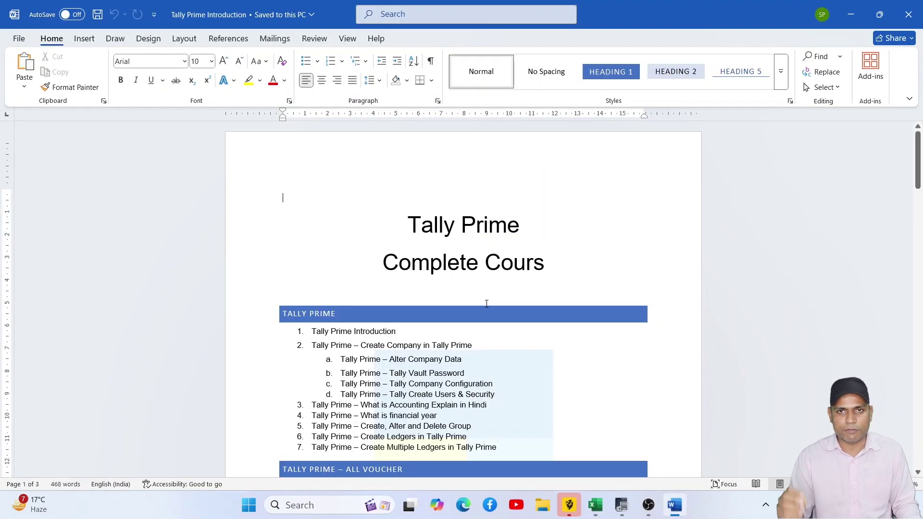
- Scroll through the Tally Prime Introduction document in Word, then minimize it back to Excel
scroll(480, 272, "down", 3)
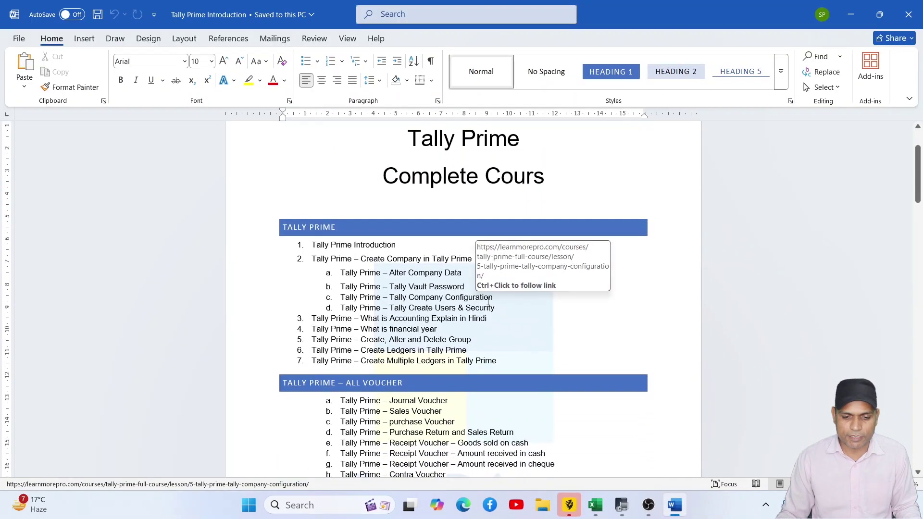
left_click(852, 14)
left_click(475, 300)
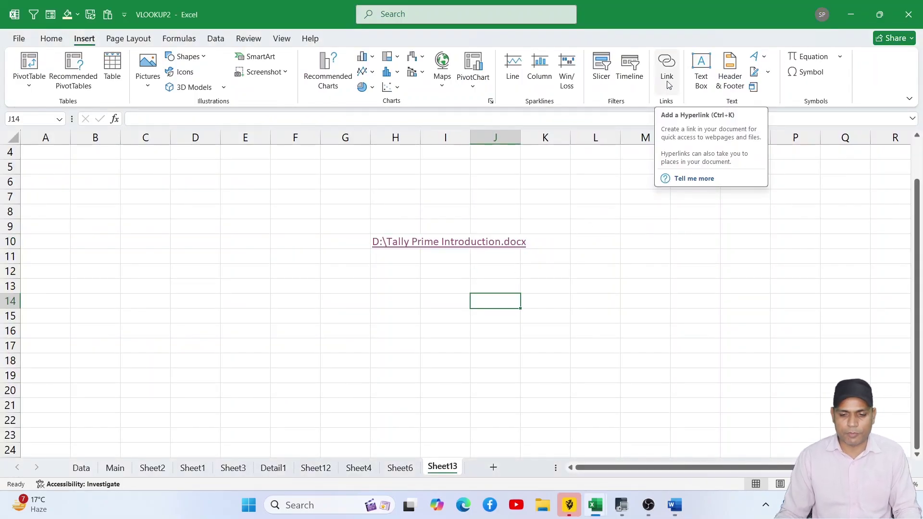
- Draw a text box across B7:E16, type three lines of sample text, and move it right
left_click(686, 200)
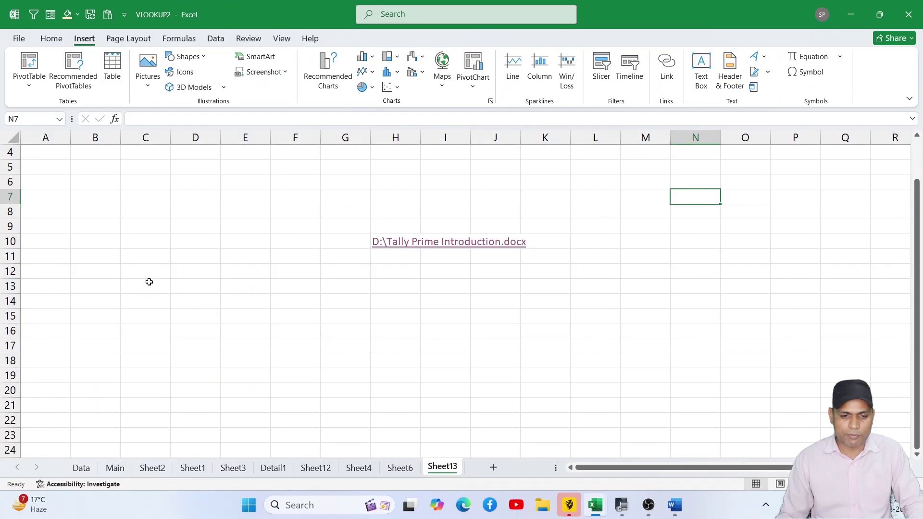
left_click(702, 69)
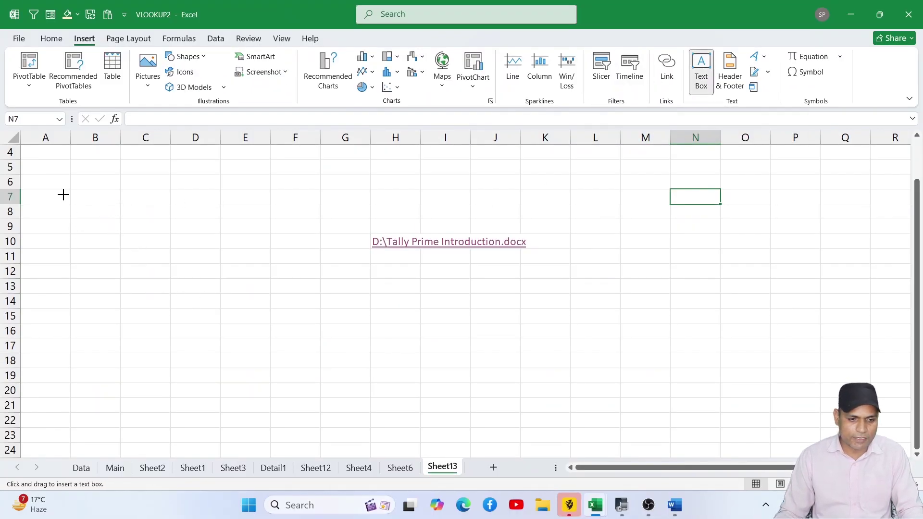
left_click_drag(64, 194, 253, 337)
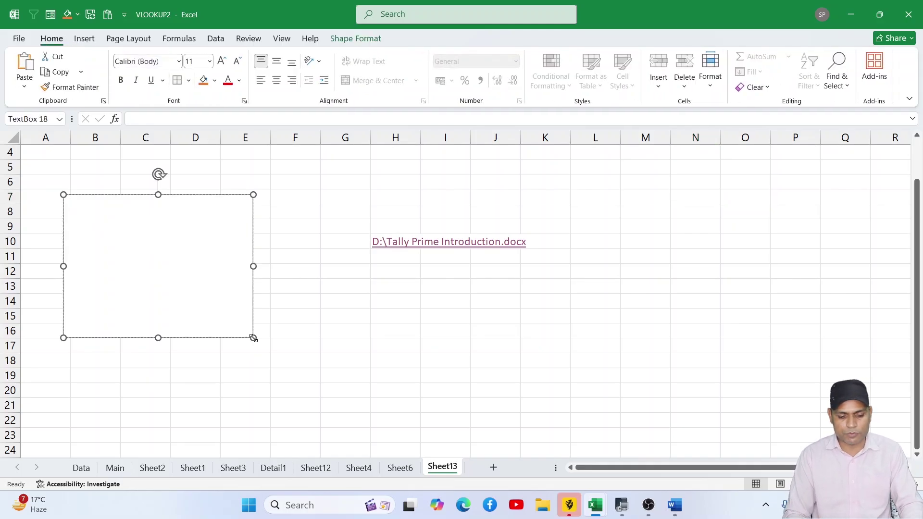
type("asdasdkhashdjhajshdhakjsdh")
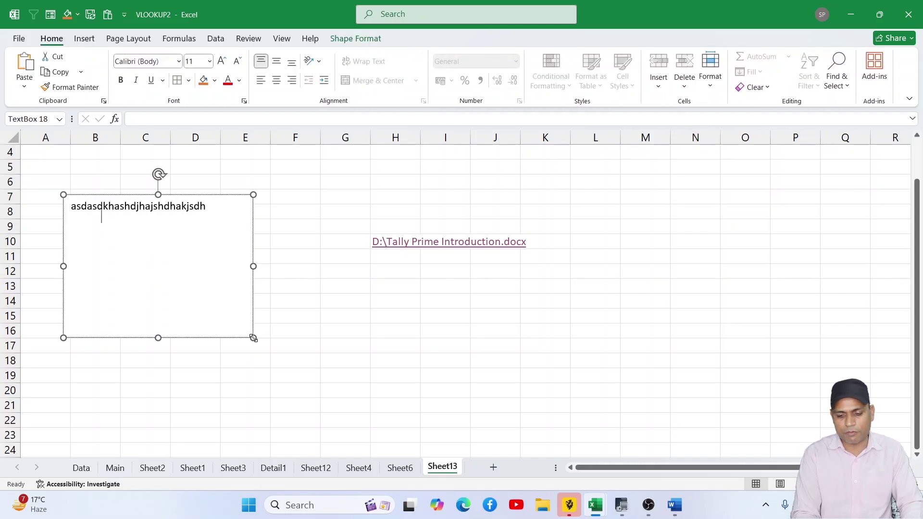
type(" asdjkagshdjkhjkahsdkjhasd")
key("Return")
type("asdjkahsjkdhjkasd")
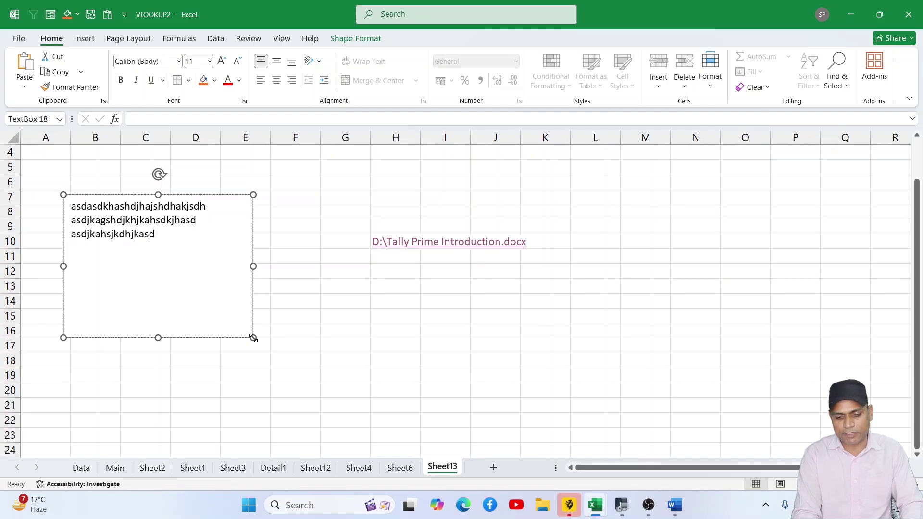
key("Return")
type("asdahsgd")
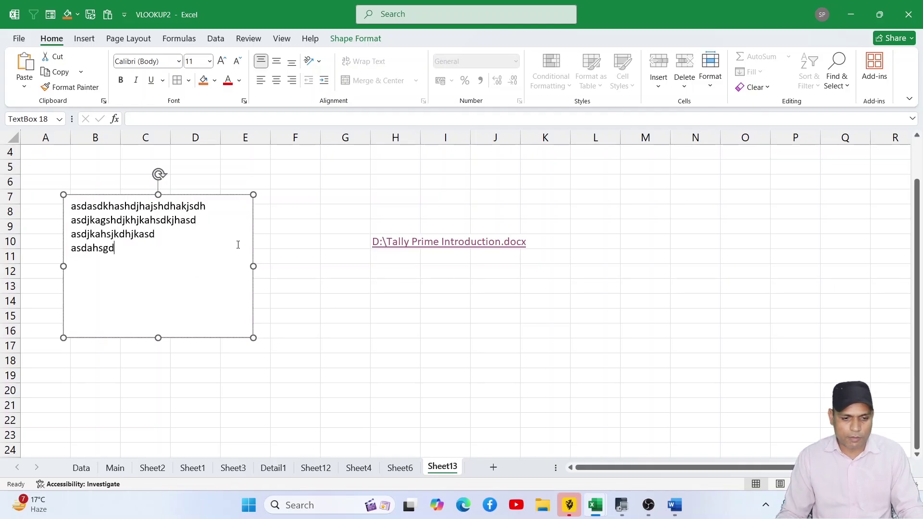
left_click_drag(252, 234, 327, 212)
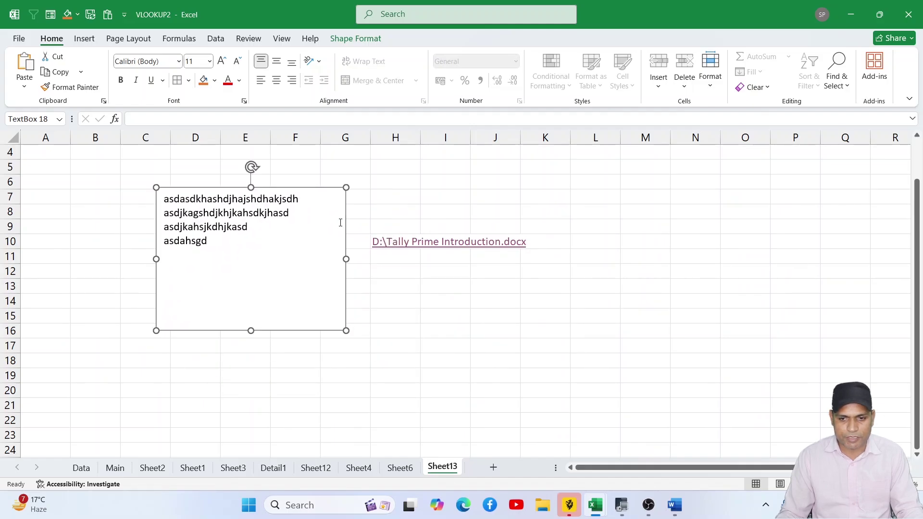
- Delete the text box and clear the hyperlink from H10
left_click(81, 39)
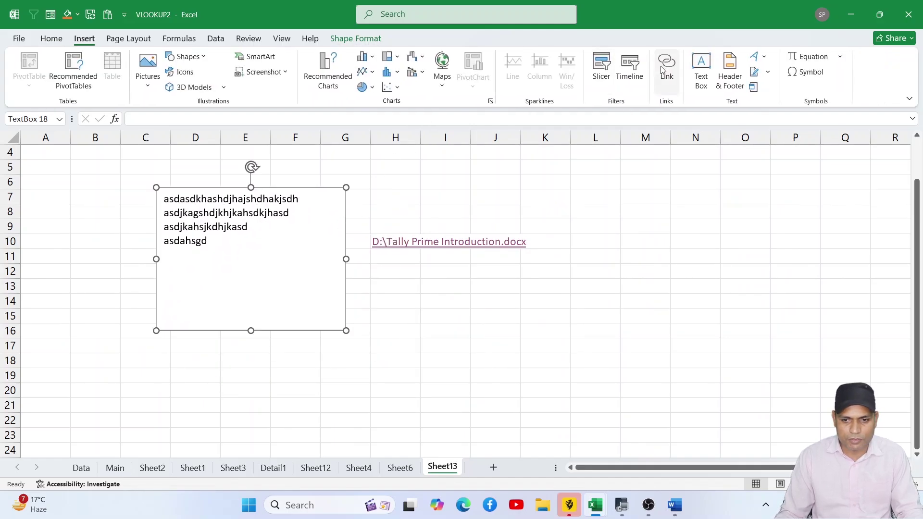
key("Delete")
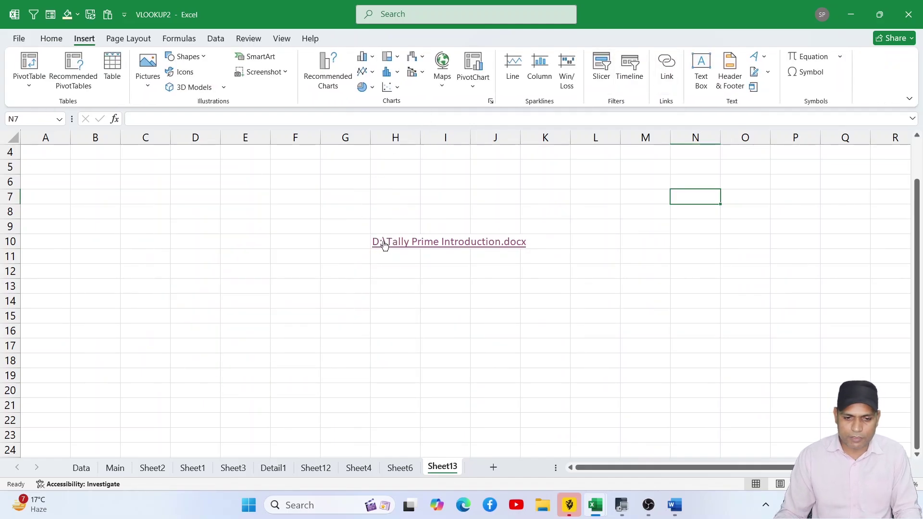
left_click(383, 241)
key("Escape")
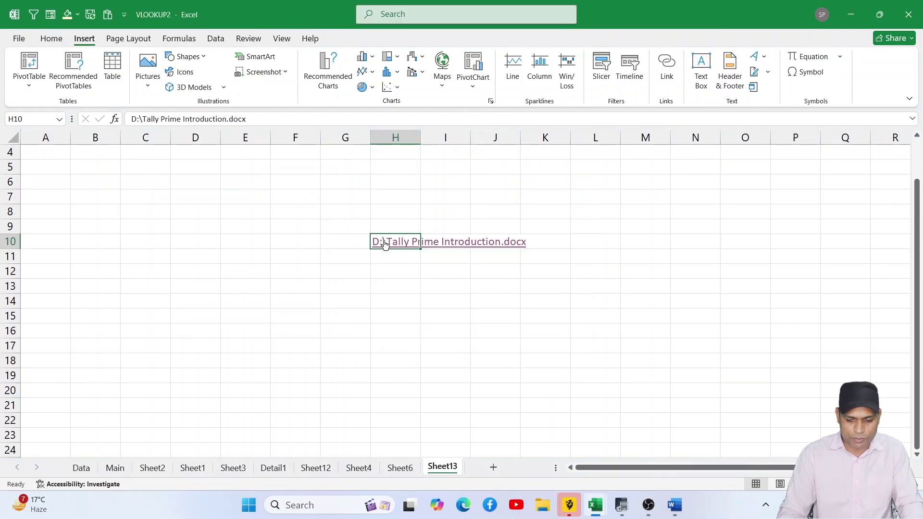
key("Delete")
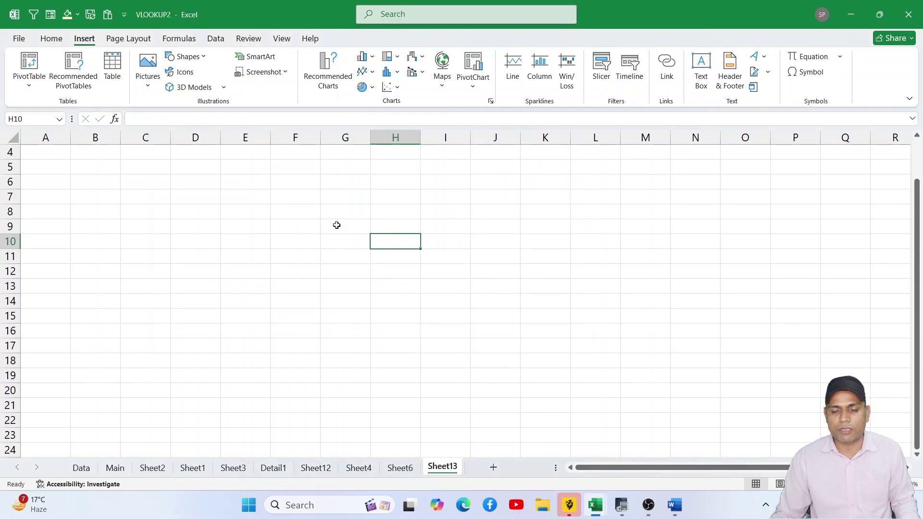
- Cycle through the Detail1, Sheet3, Sheet1 and Sheet2 tabs, ending on the Main sheet
left_click(271, 470)
left_click(233, 470)
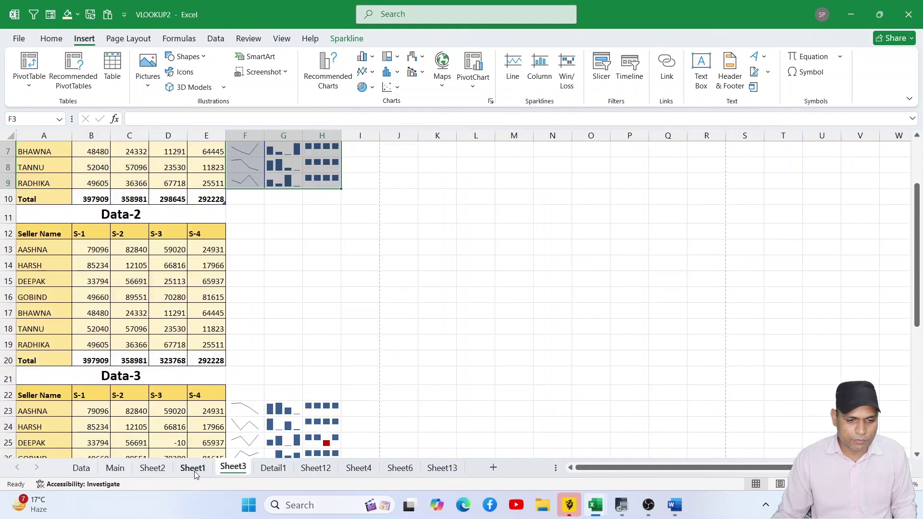
left_click(195, 471)
left_click(154, 469)
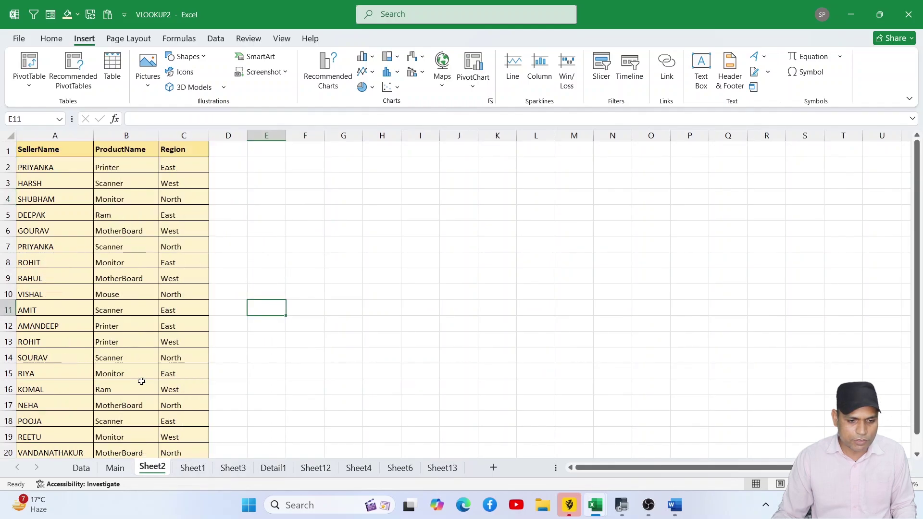
left_click(115, 468)
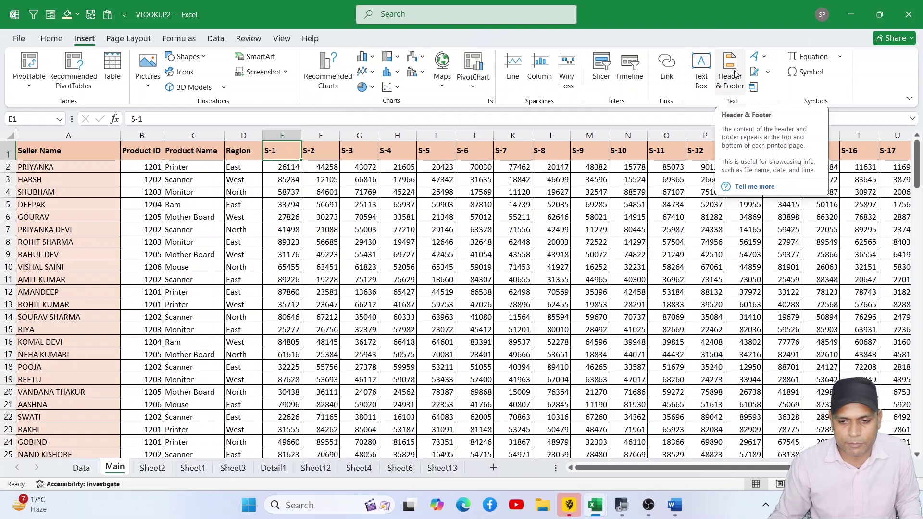
- Type 'computer' into the Main sheet's centre page header and select it
left_click(729, 72)
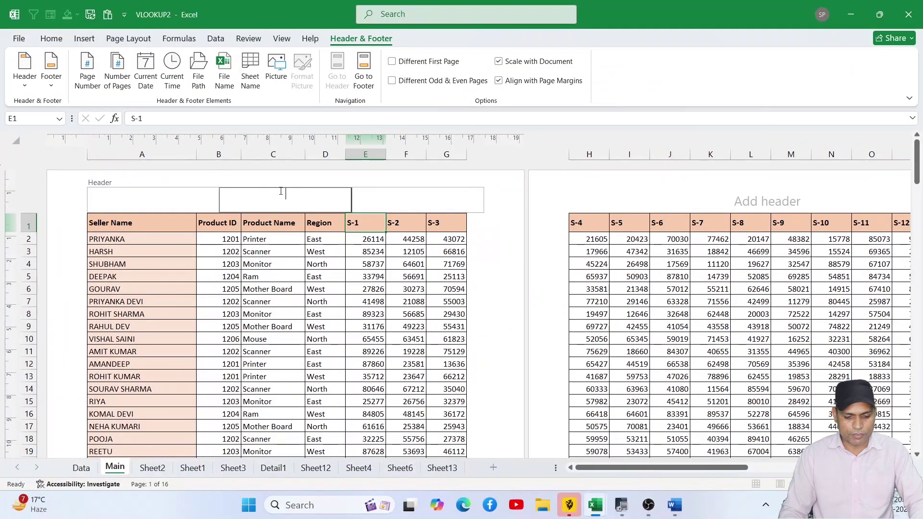
type("computer")
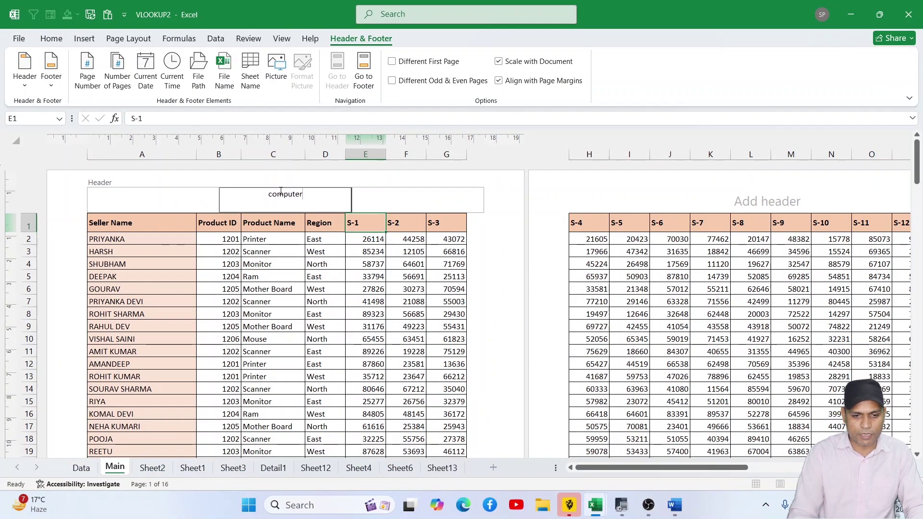
left_click_drag(309, 196, 266, 195)
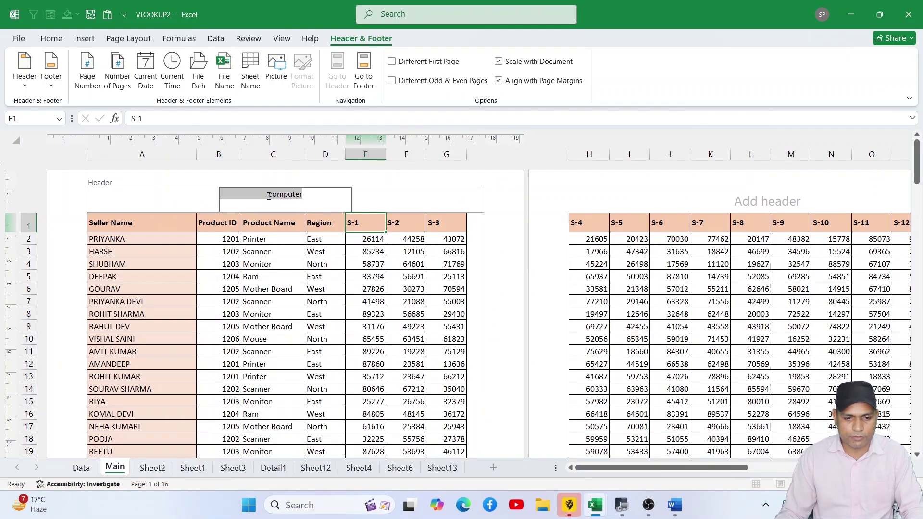
- Format the 'computer' header text at size 16 in red
left_click(51, 39)
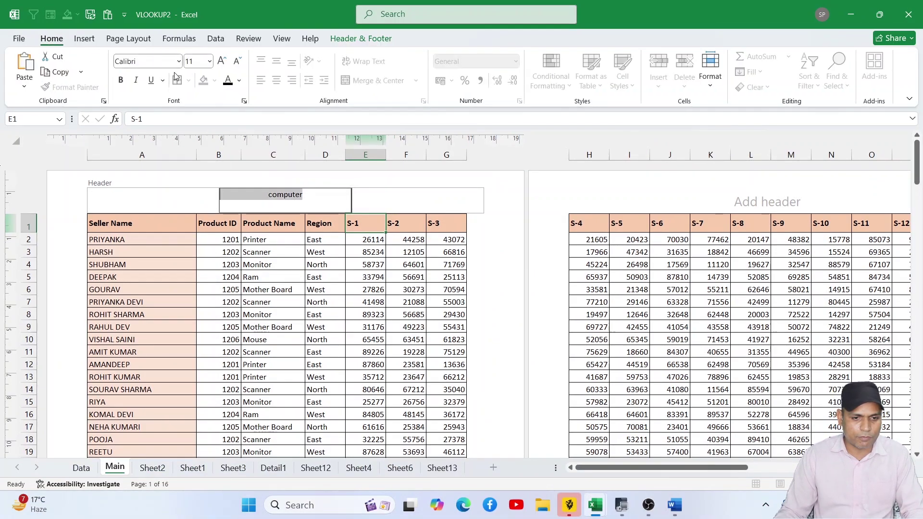
left_click(221, 62)
left_click(222, 62)
left_click(222, 61)
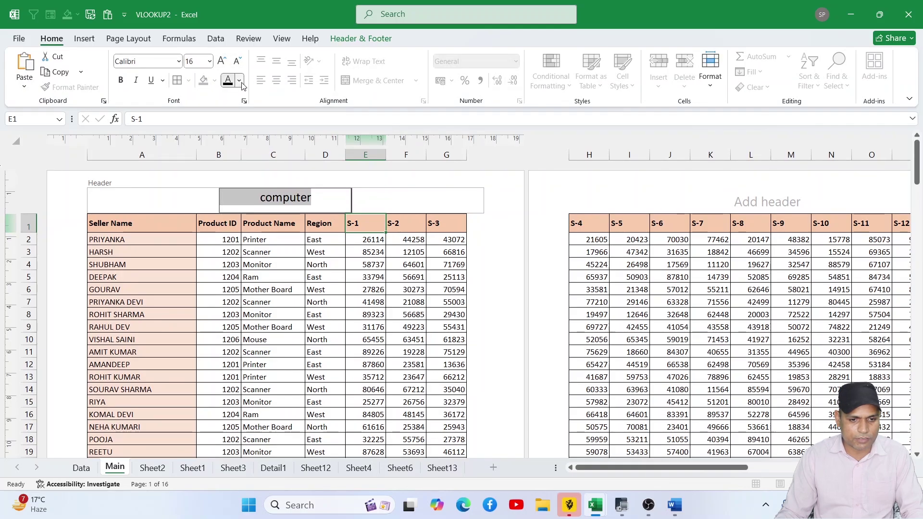
left_click(239, 81)
left_click(246, 279)
left_click(318, 277)
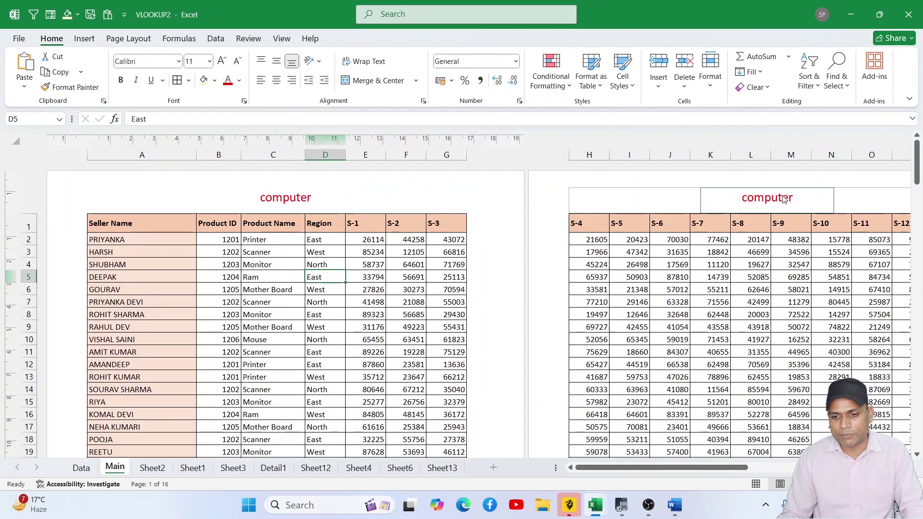
- Enter 'Education' in the centre footer box, fixing a typo, and select it
scroll(420, 370, "down", 13)
scroll(419, 370, "up", 1)
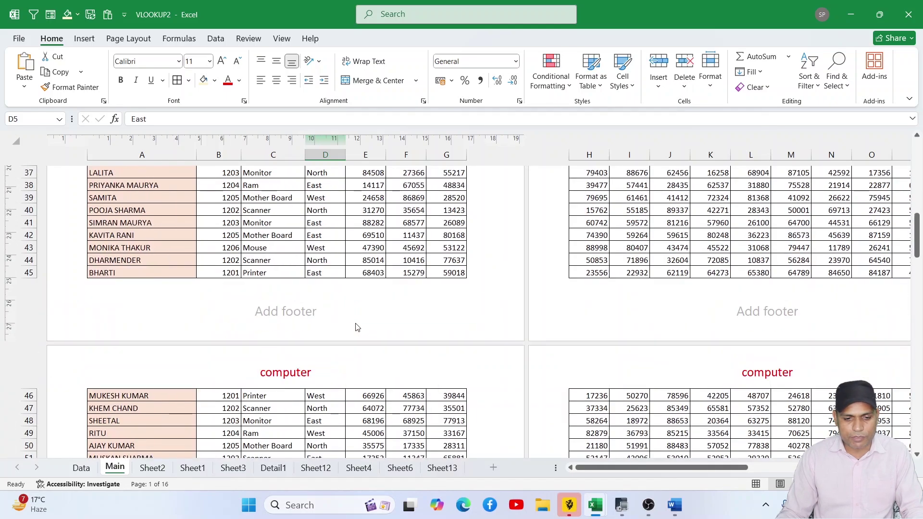
left_click(291, 310)
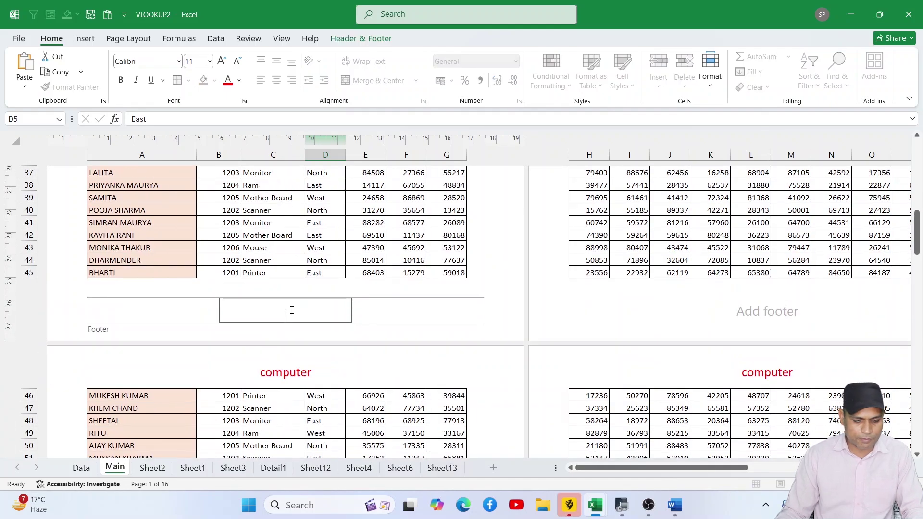
type("Ex")
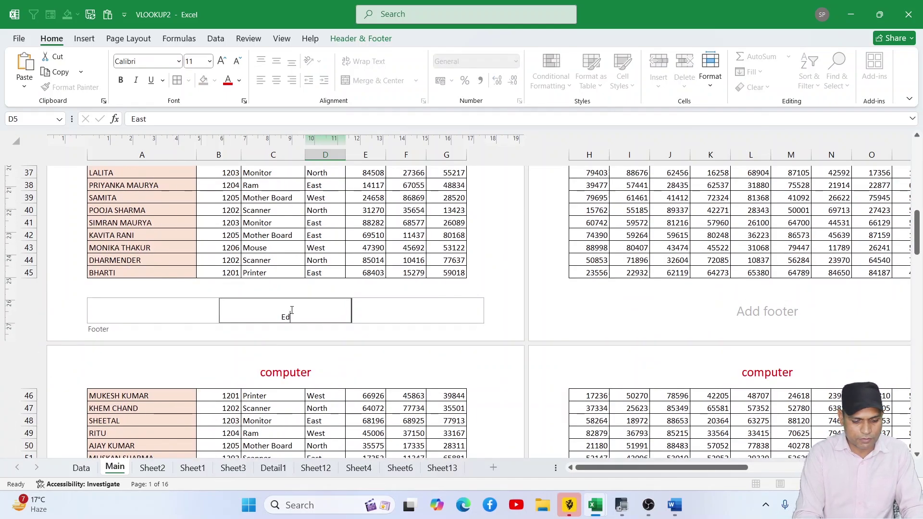
type("c")
key("BackSpace")
type("u")
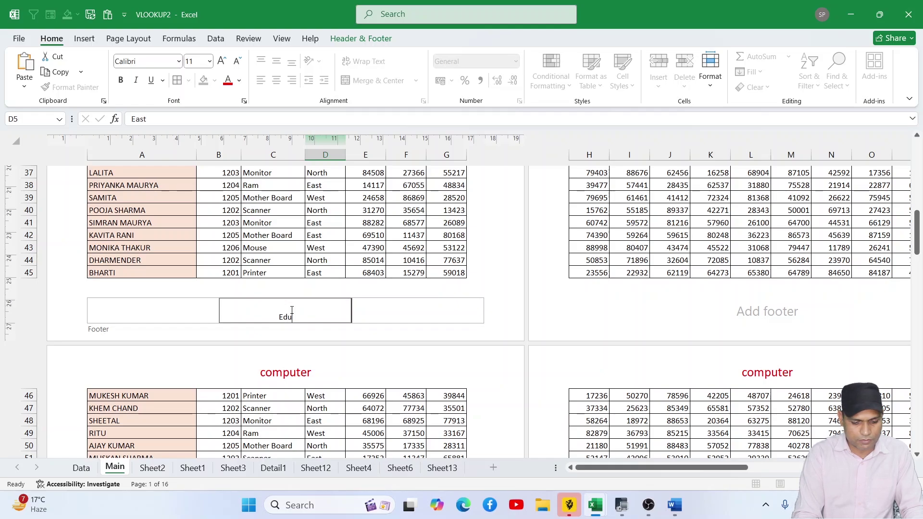
type("cation")
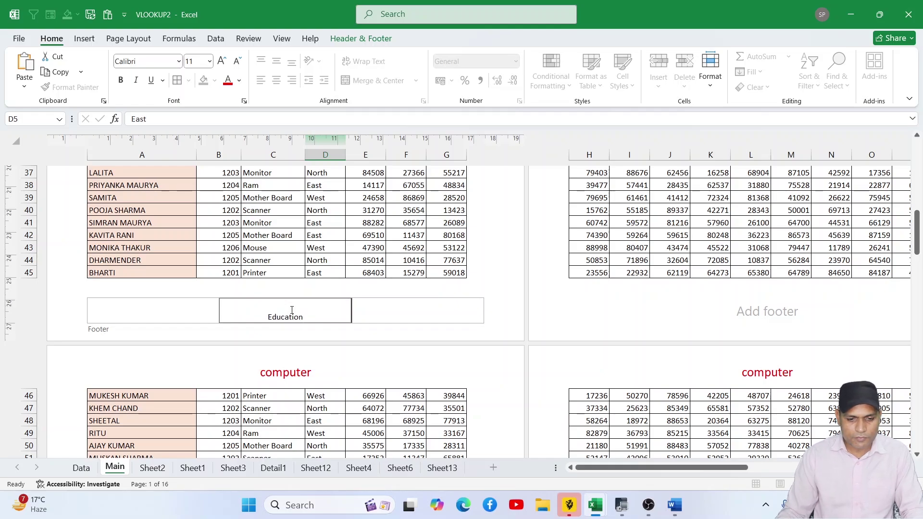
left_click_drag(308, 316, 261, 317)
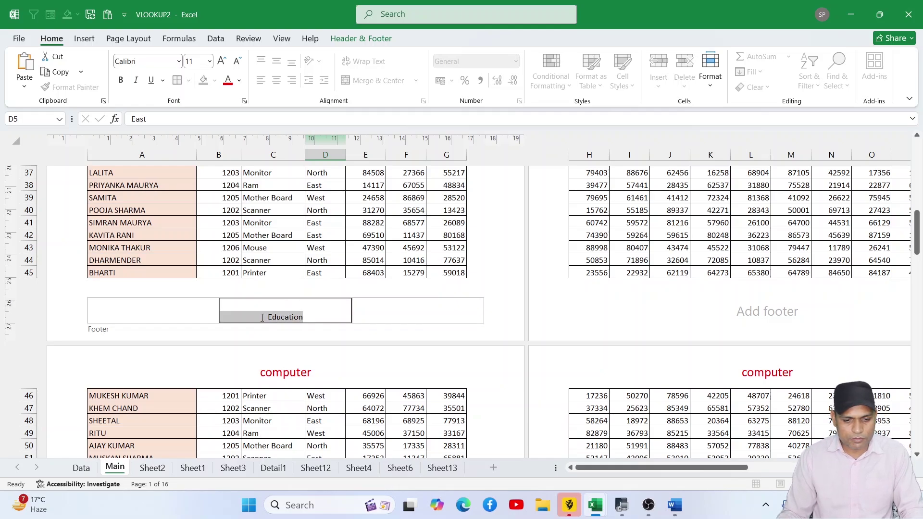
- Make the 'Education' footer text size 14 and green
left_click(221, 61)
left_click(223, 62)
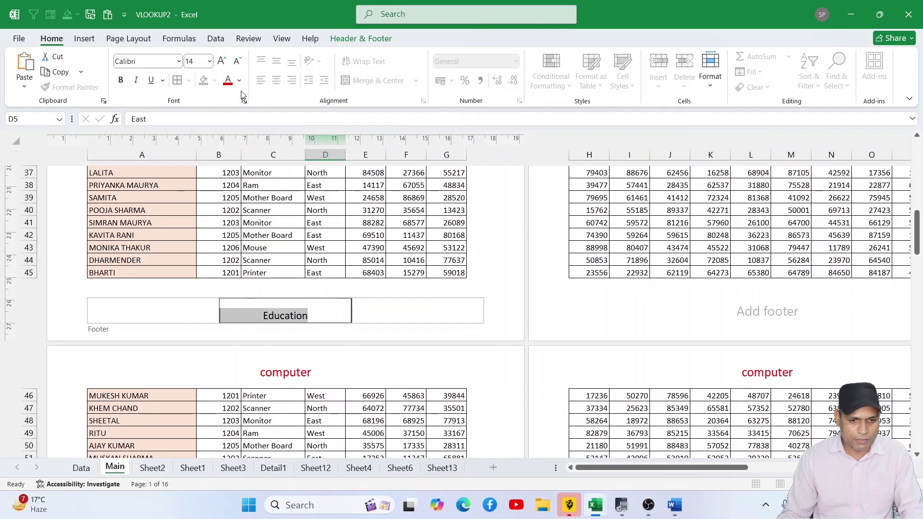
left_click(238, 81)
left_click(311, 276)
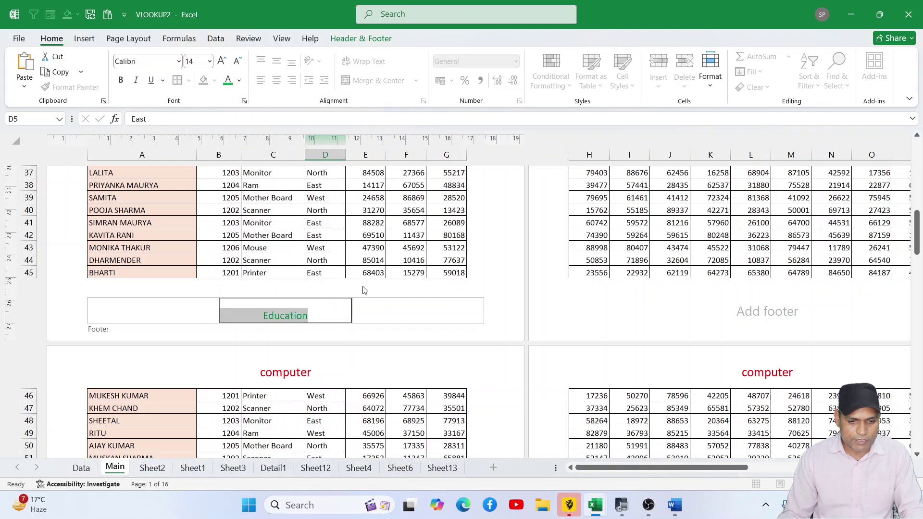
left_click(366, 260)
scroll(459, 303, "up", 9)
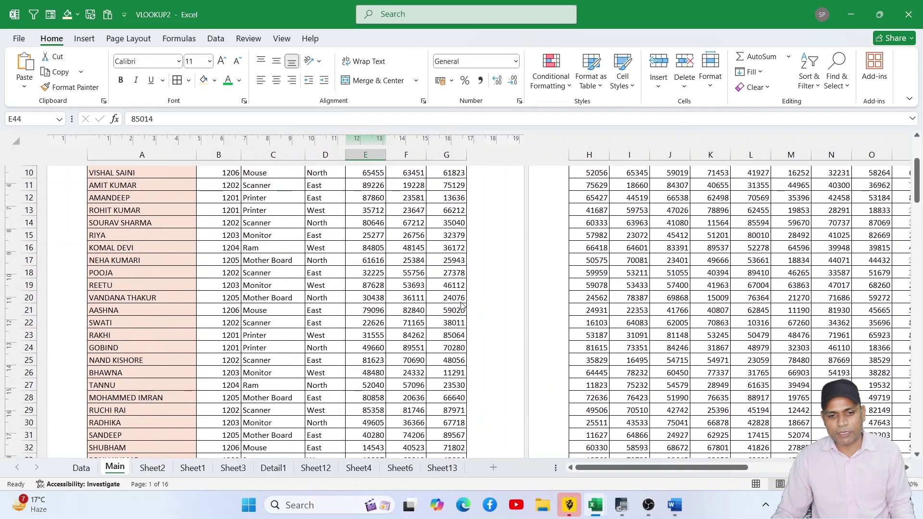
- Switch the Main sheet to Normal view and scroll back up to row 1
scroll(461, 304, "up", 3)
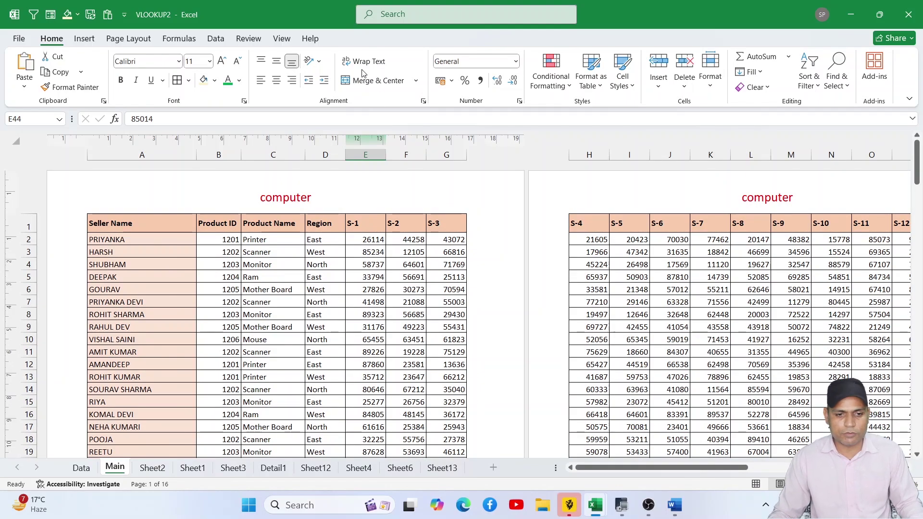
left_click(289, 43)
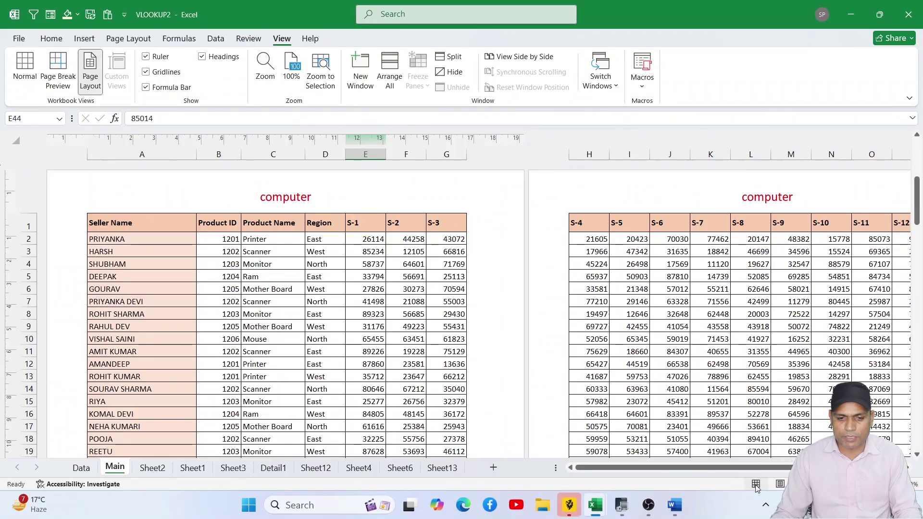
left_click(756, 466)
scroll(577, 370, "up", 1)
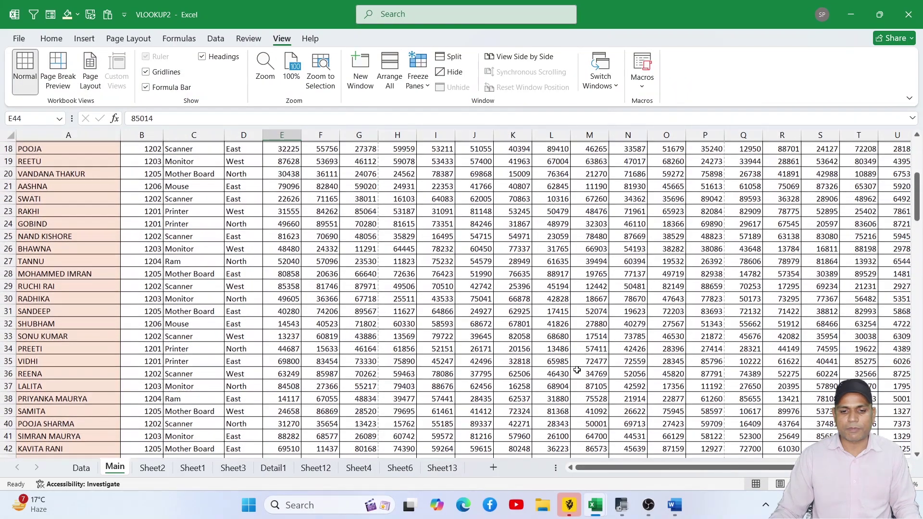
scroll(576, 370, "up", 6)
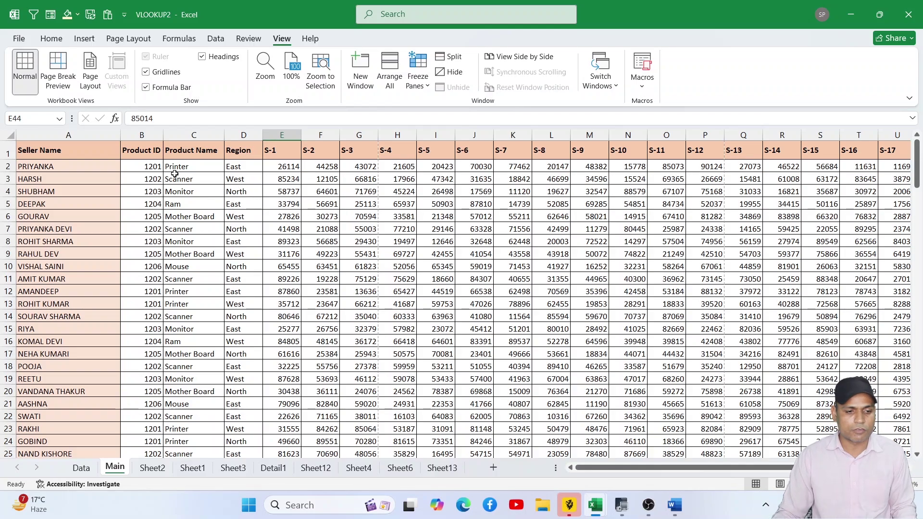
- Preview the 16-page printout with its header and footer, then return to the Insert tab
key("ctrl+p")
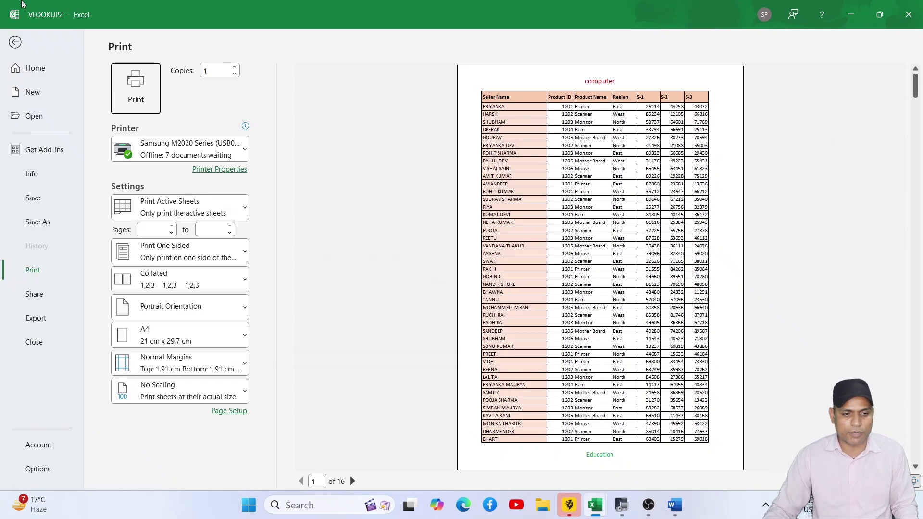
left_click(16, 43)
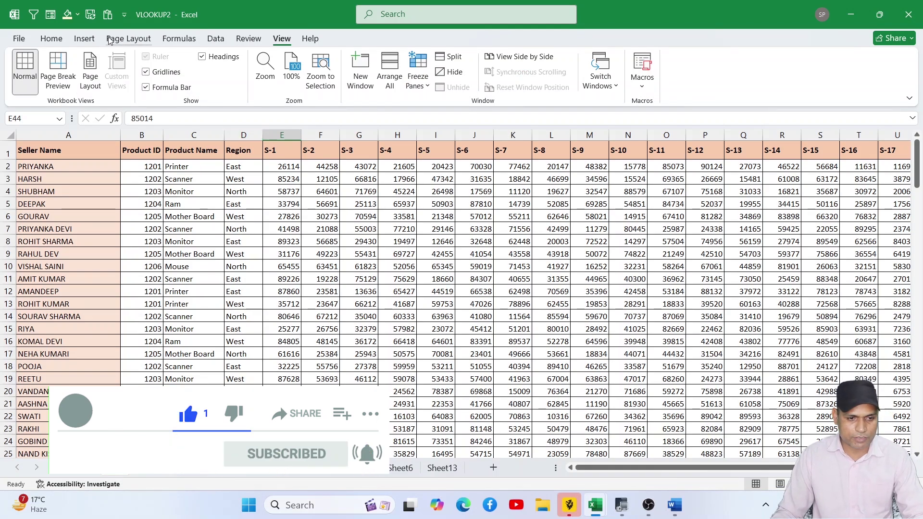
left_click(84, 38)
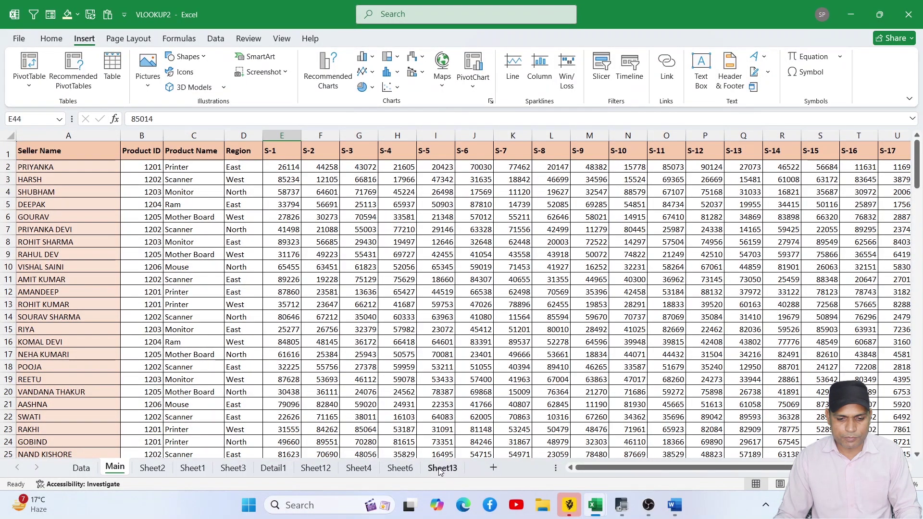
- On Sheet13, select H12, browse WordArt styles without inserting, then show Signature Line options
left_click(442, 466)
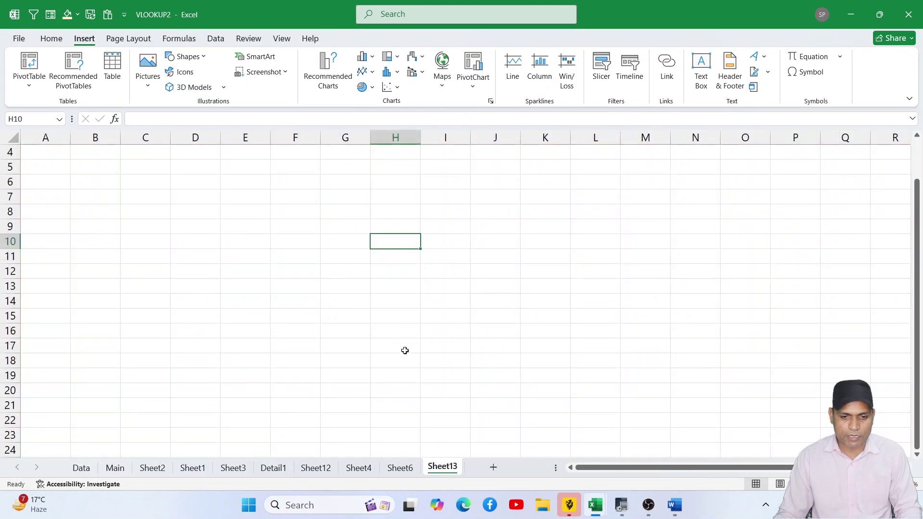
left_click(378, 268)
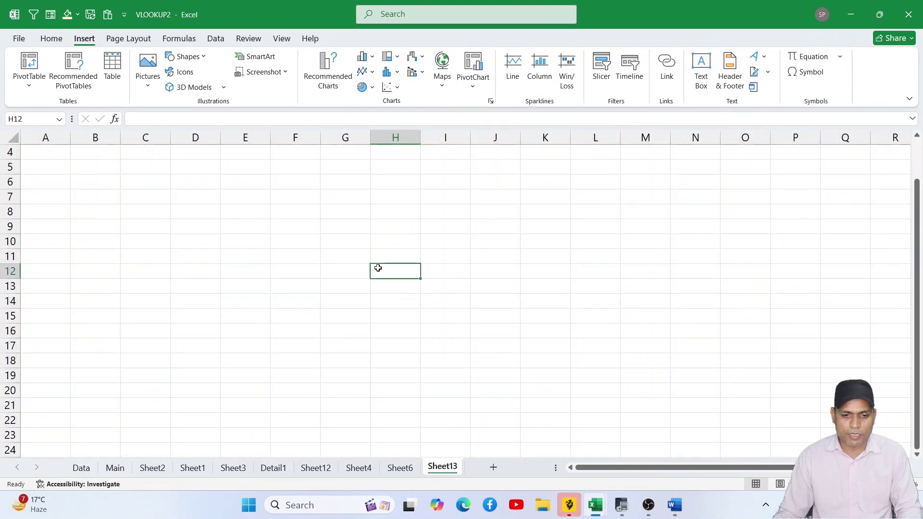
left_click(763, 57)
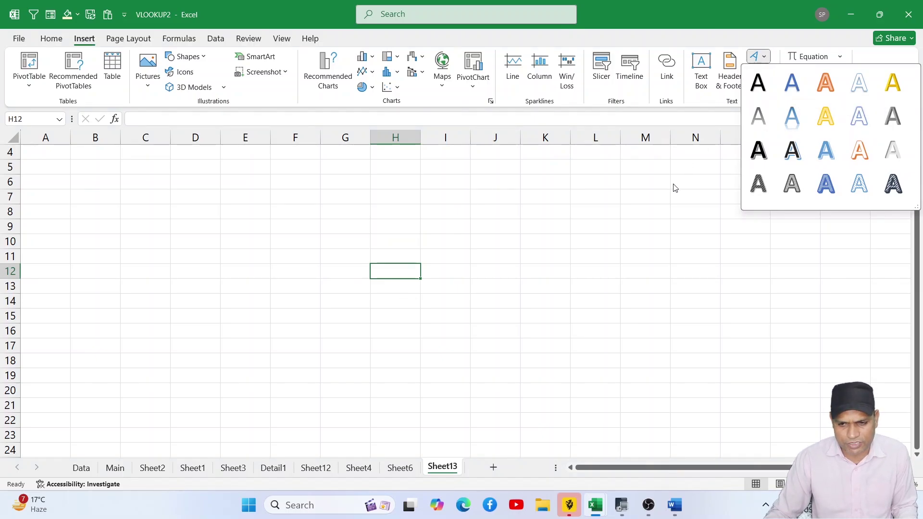
left_click(683, 169)
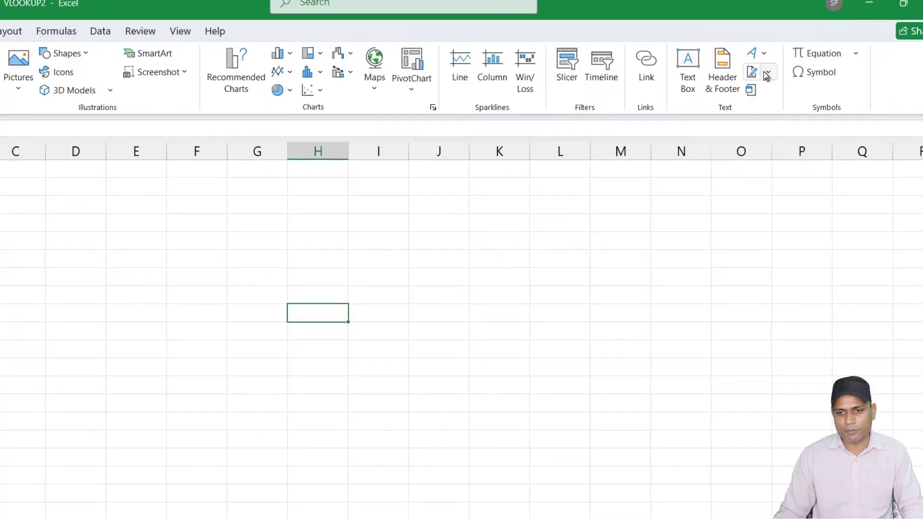
left_click(767, 73)
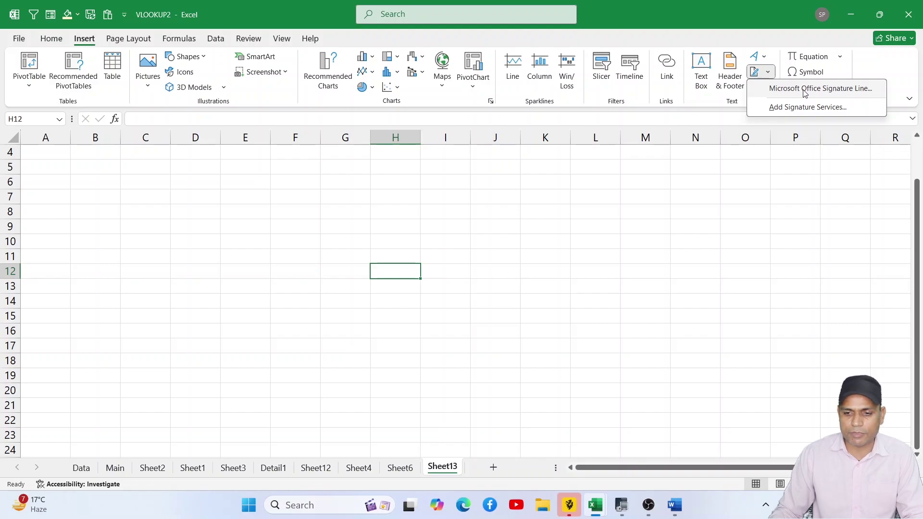
left_click(804, 92)
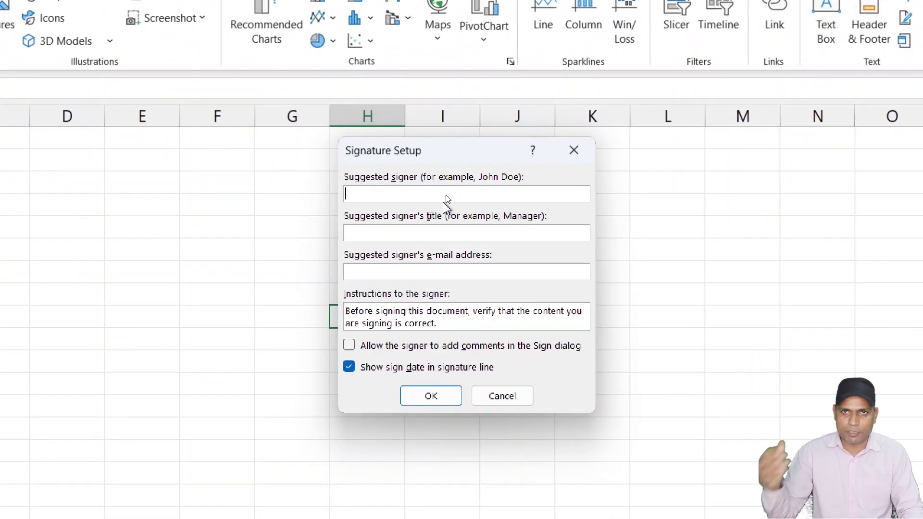
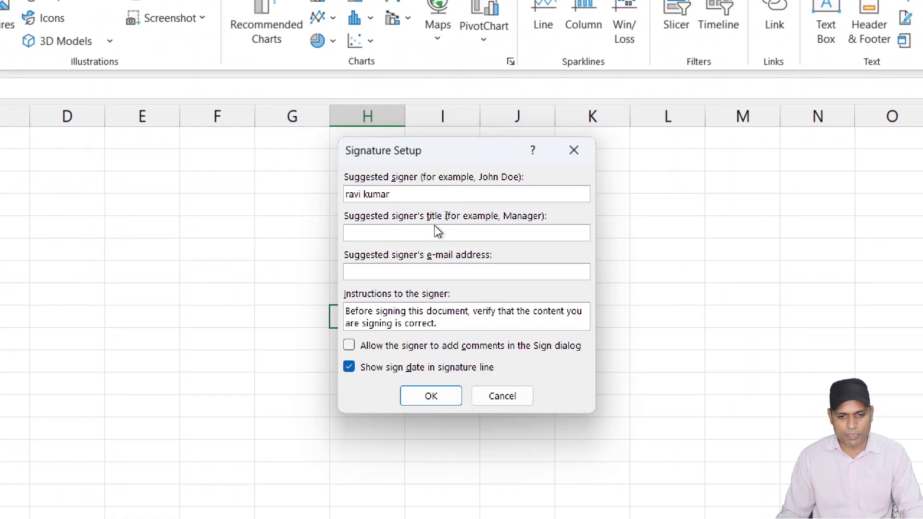
left_click(446, 235)
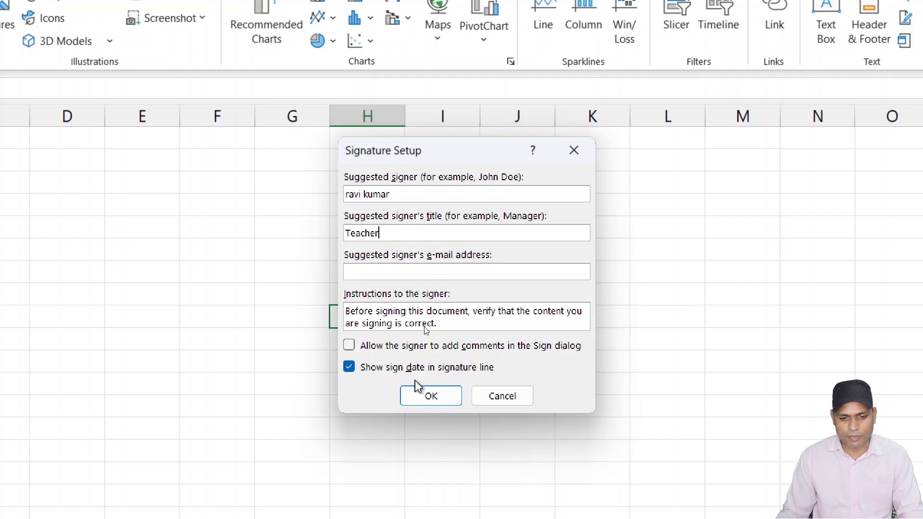
left_click(425, 398)
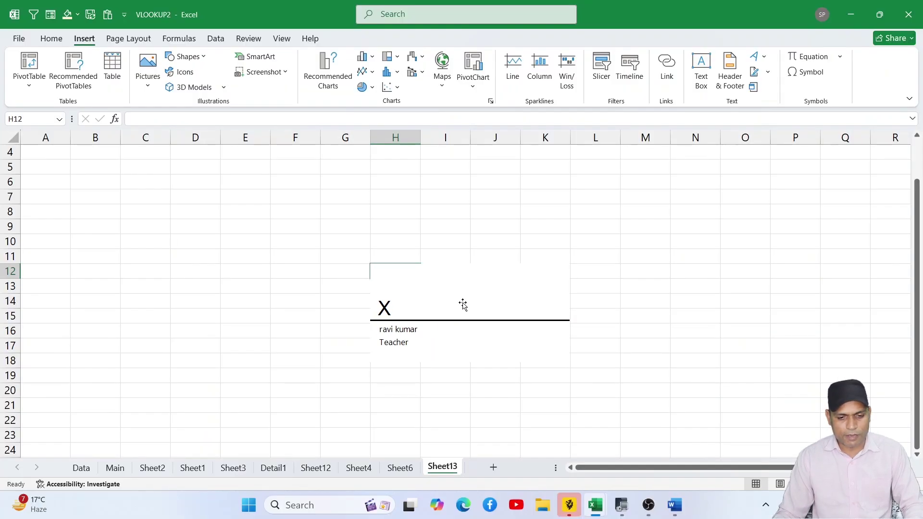
mouse_move(466, 367)
left_mouse_down()
mouse_move(188, 357)
mouse_move(75, 367)
left_mouse_up()
left_click_drag(201, 305, 185, 305)
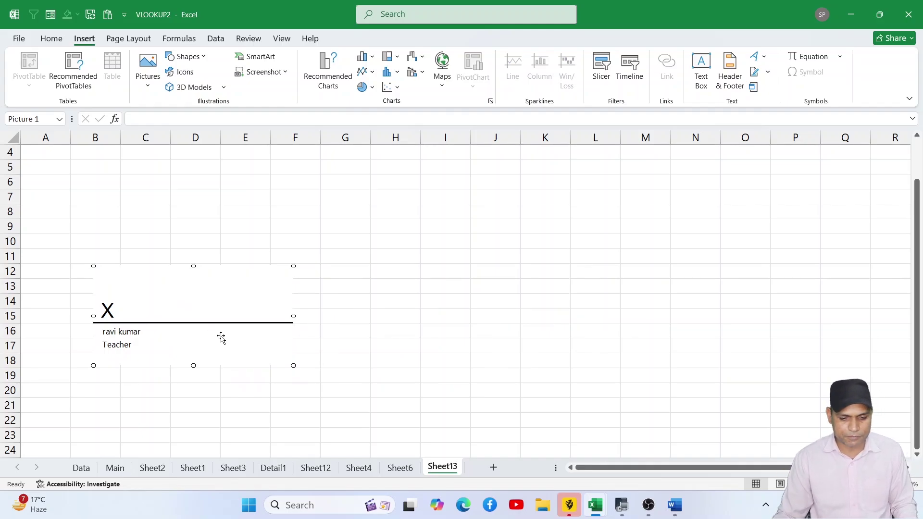
left_click(656, 198)
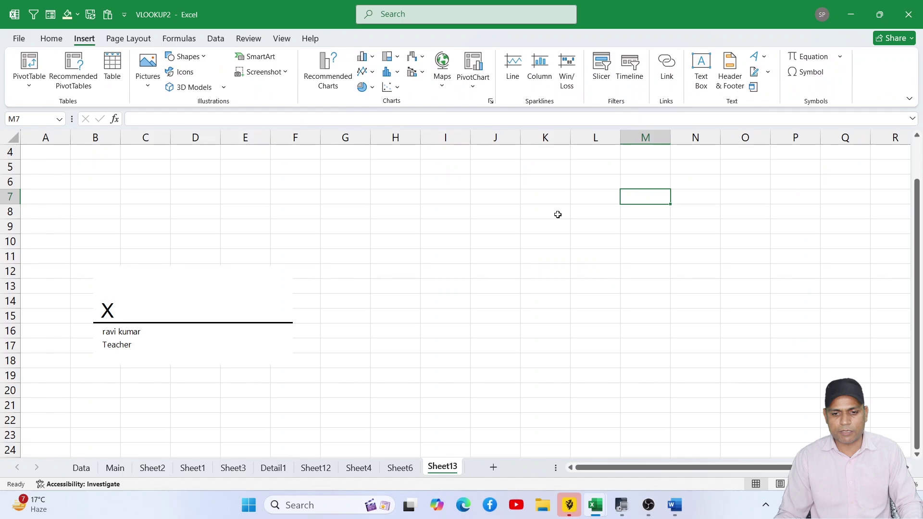
left_click(407, 267)
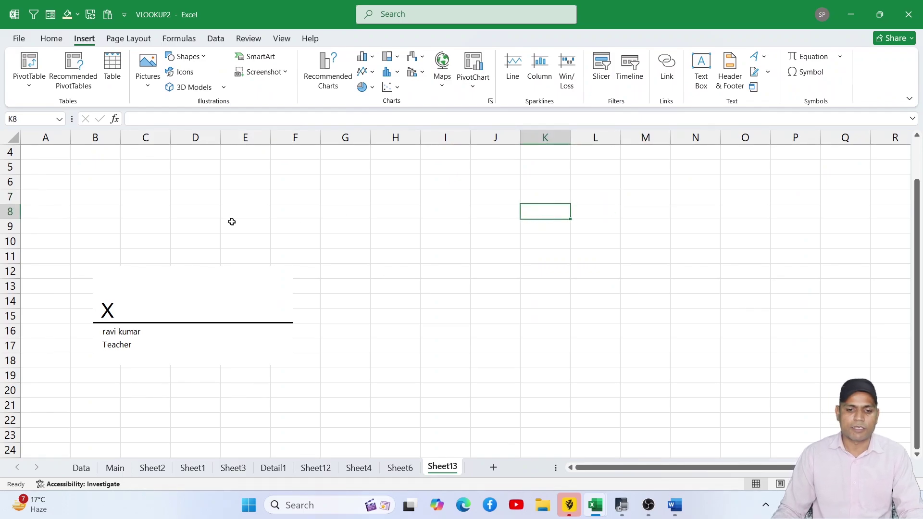
left_click_drag(235, 212, 401, 326)
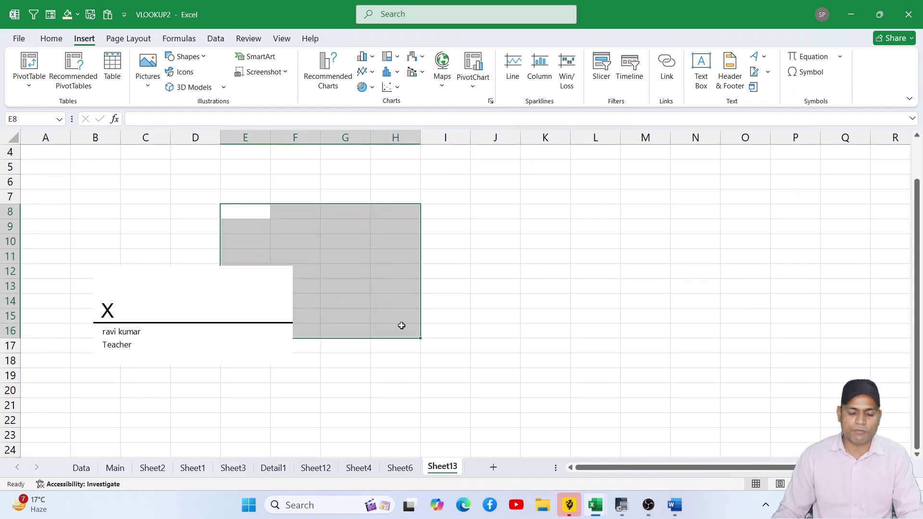
left_click(251, 295)
key("Delete")
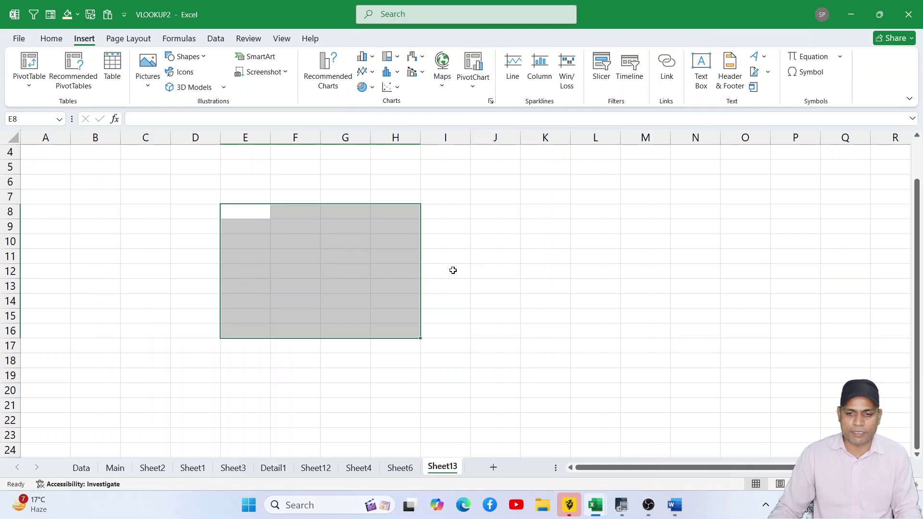
left_click(453, 270)
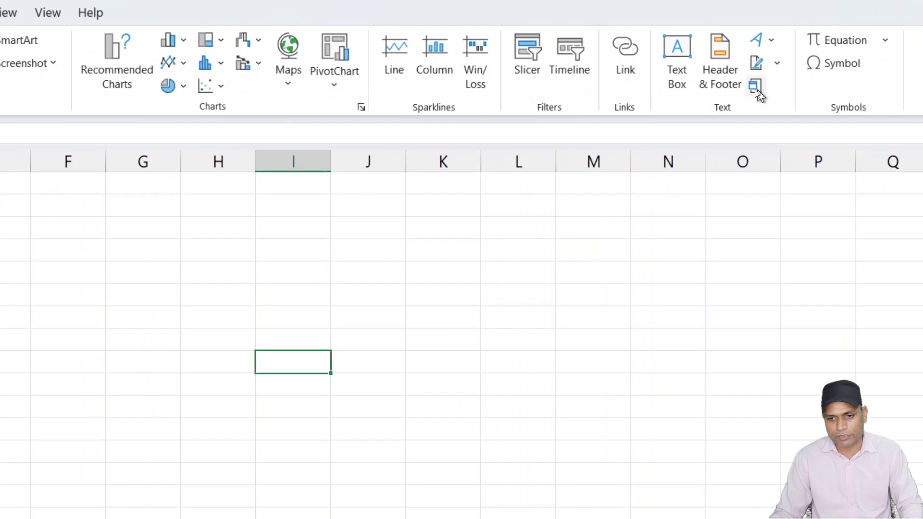
- Insert a new Paintbrush Picture object through the Object dialog
left_click(753, 87)
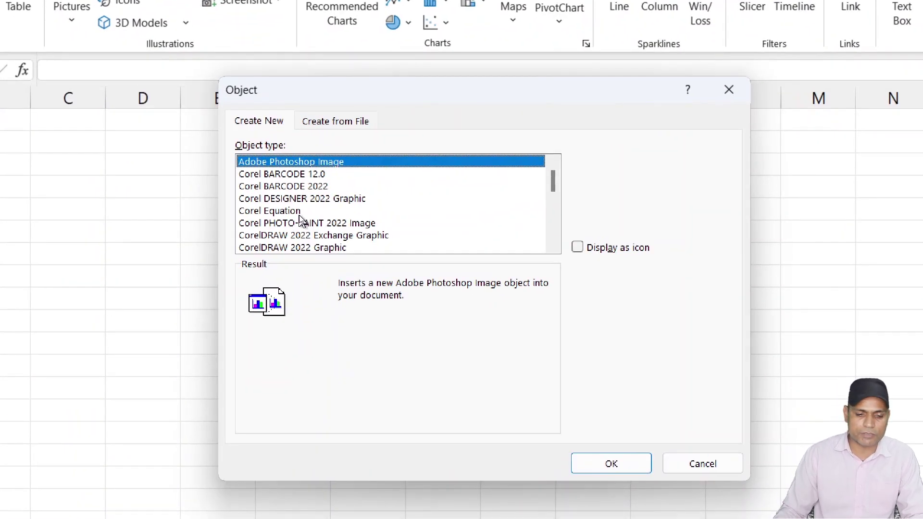
scroll(301, 218, "down", 8)
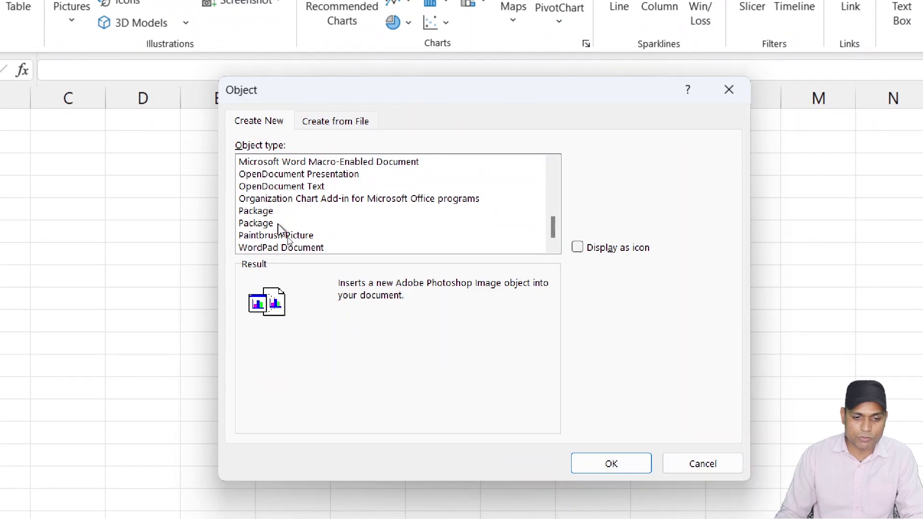
left_click(306, 233)
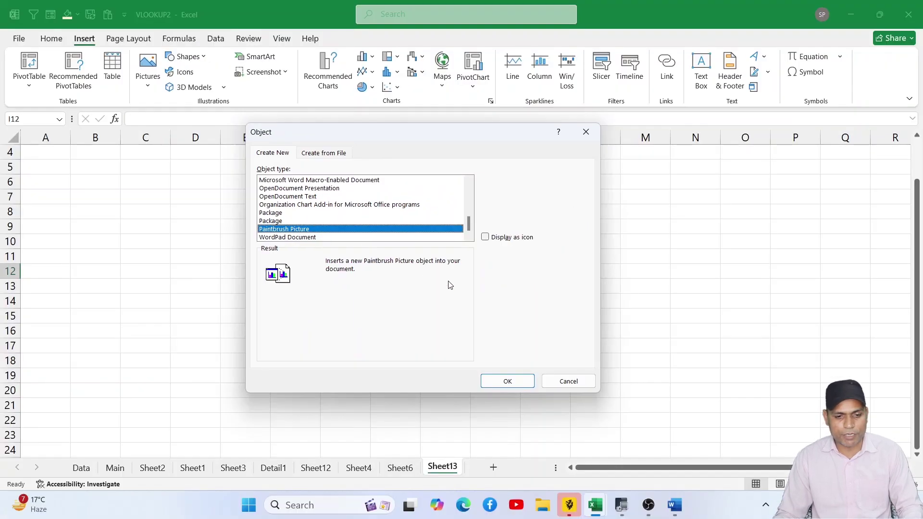
left_click(498, 375)
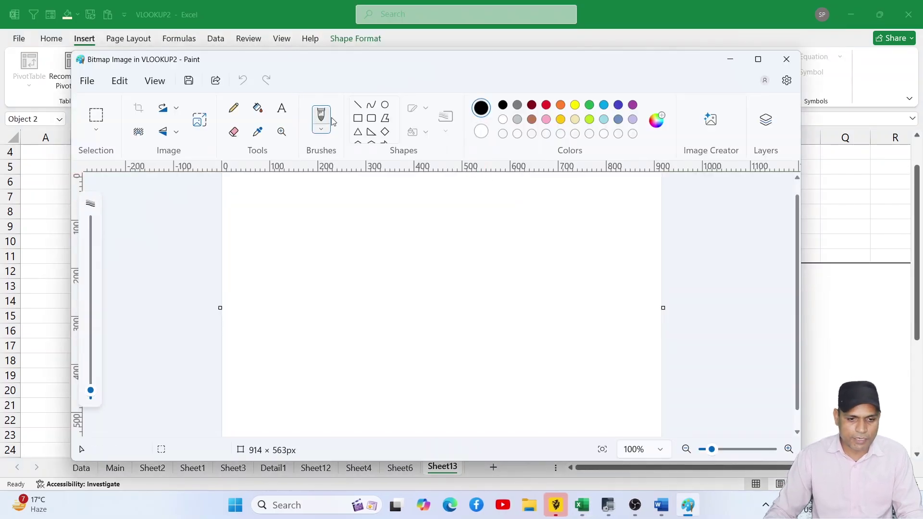
- Draw a red-filled circle in Paint, then reposition and resize the embedded picture
left_click(385, 106)
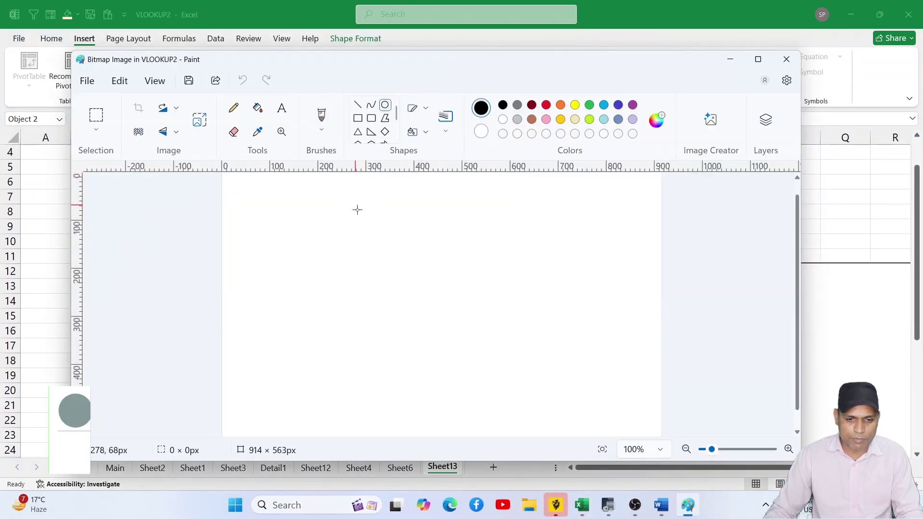
left_click_drag(356, 204, 555, 389)
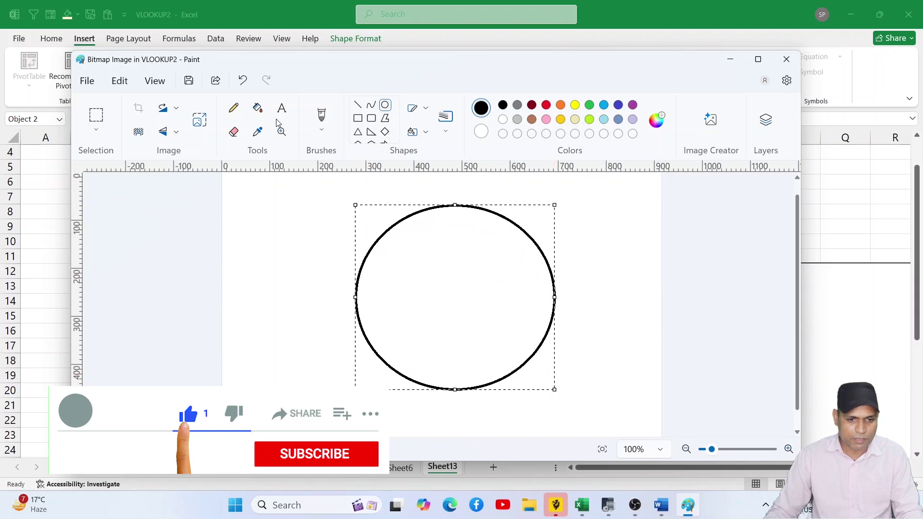
left_click(258, 107)
left_click(546, 105)
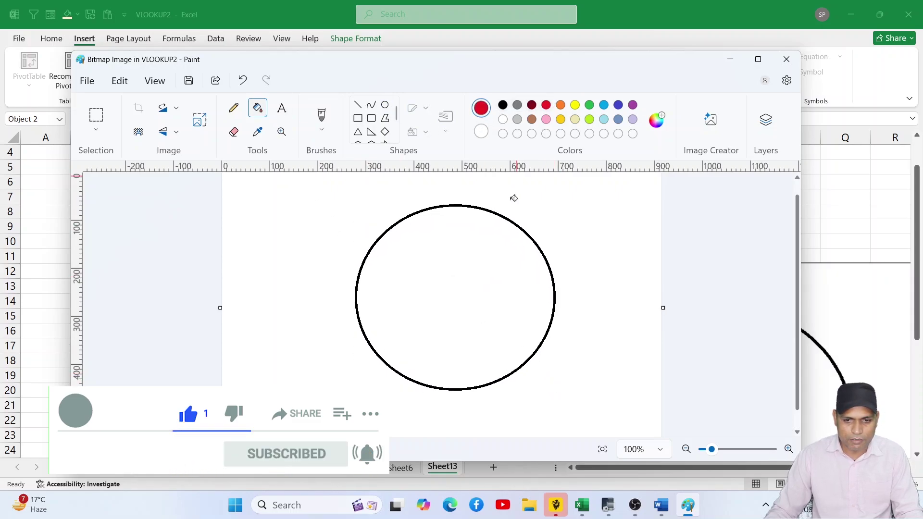
left_click(493, 245)
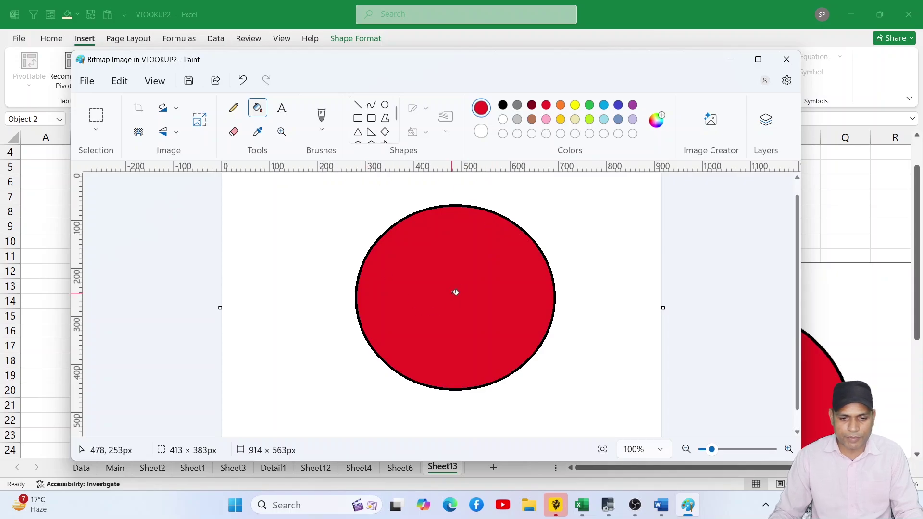
left_click(786, 59)
mouse_move(681, 301)
left_mouse_down()
mouse_move(478, 239)
mouse_move(463, 202)
left_mouse_up()
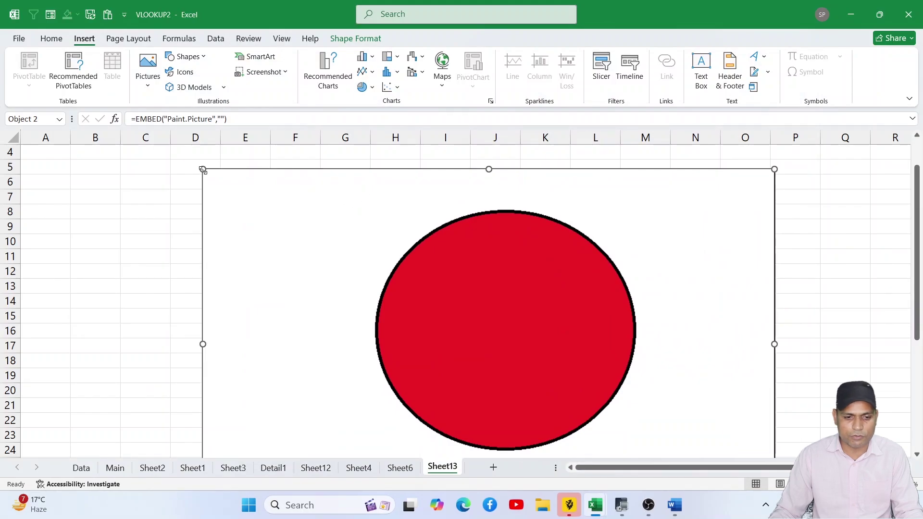
left_click_drag(203, 169, 332, 249)
- Delete the Paint picture, insert the built-in Fourier Series equation, then click J7
key("Delete")
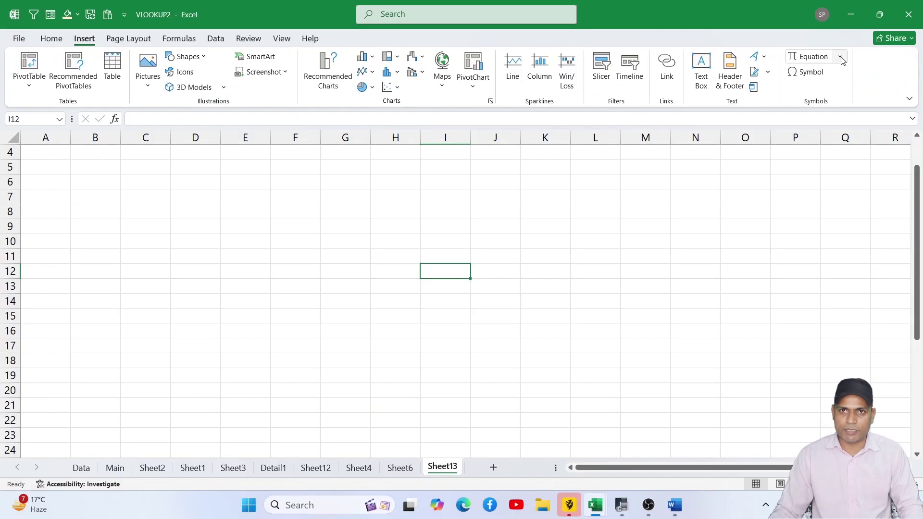
left_click(840, 57)
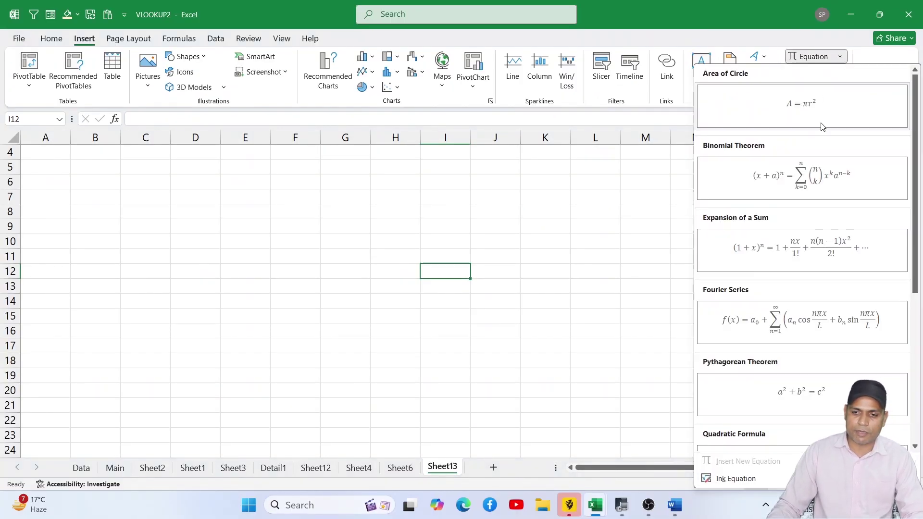
left_click(819, 317)
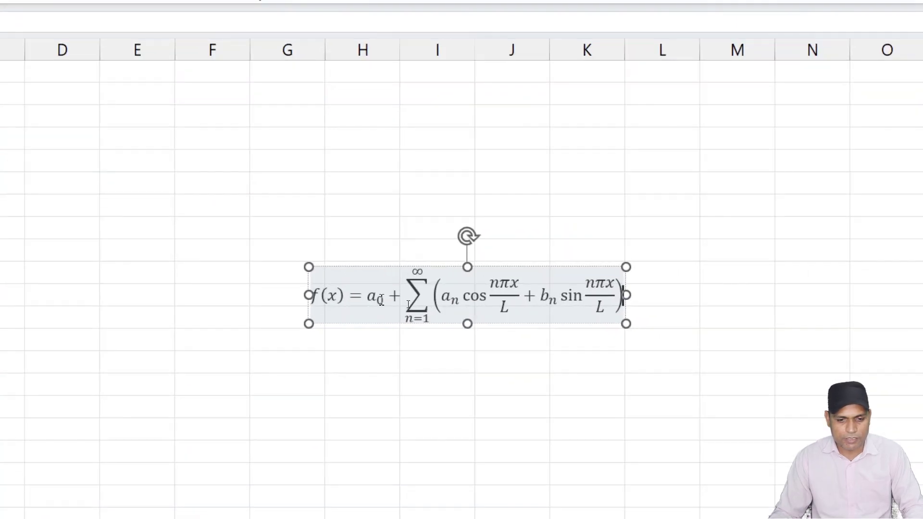
left_click(406, 304)
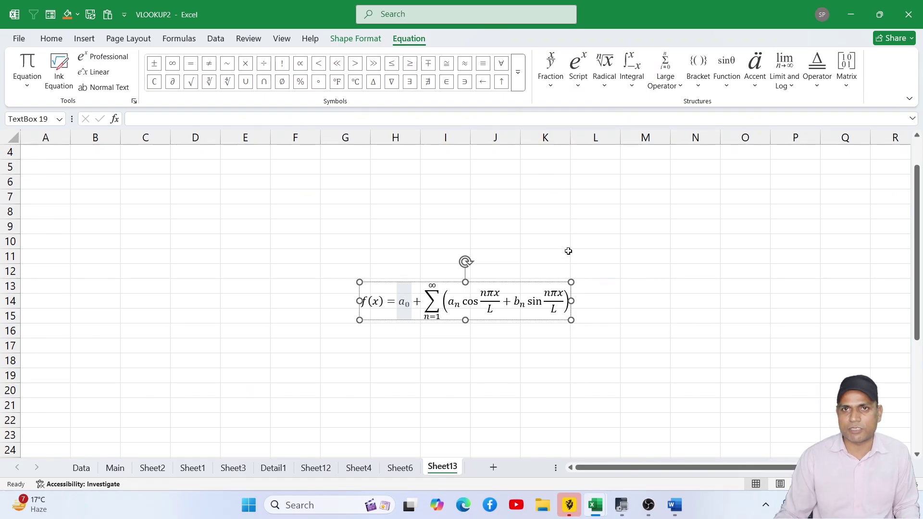
left_click(490, 200)
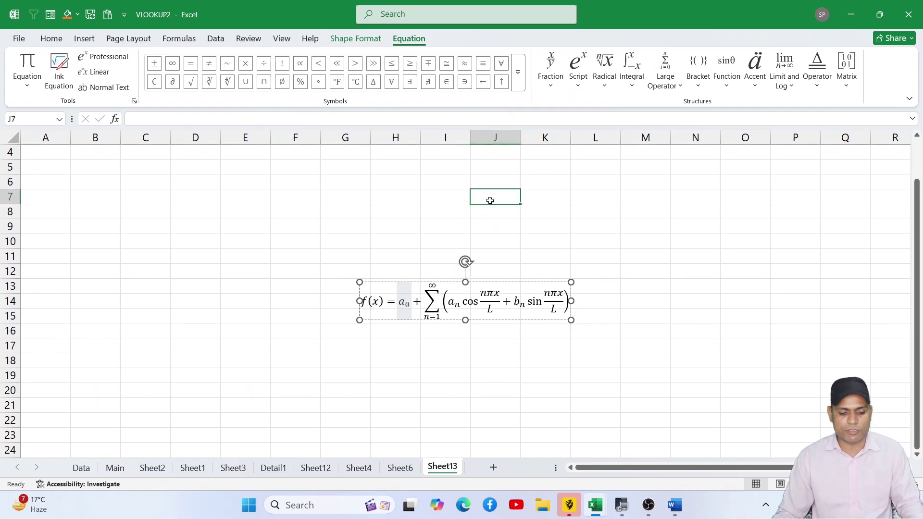
- Open the Symbol dialog with Arial selected as the font
left_click(281, 40)
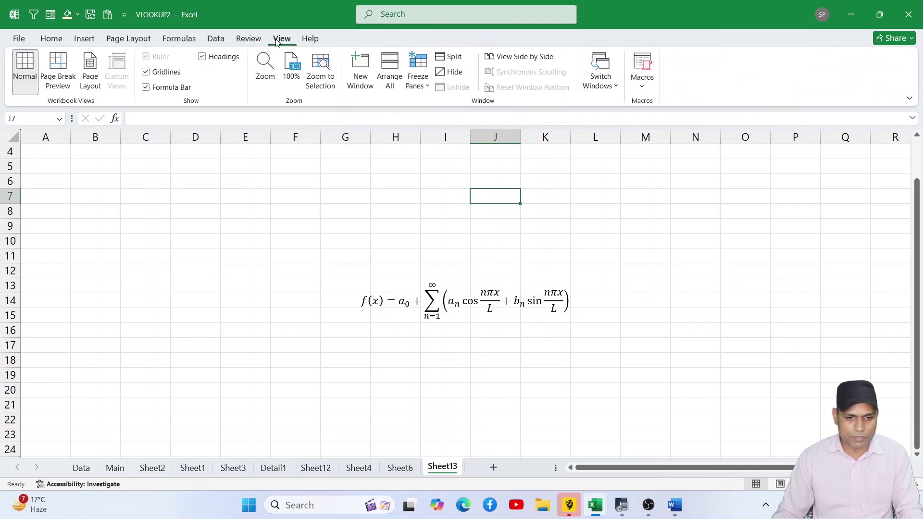
left_click(84, 39)
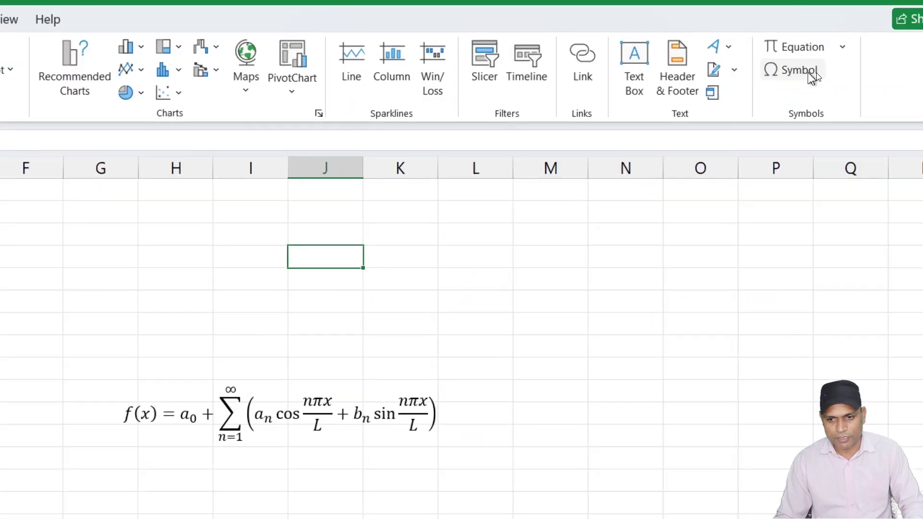
left_click(809, 73)
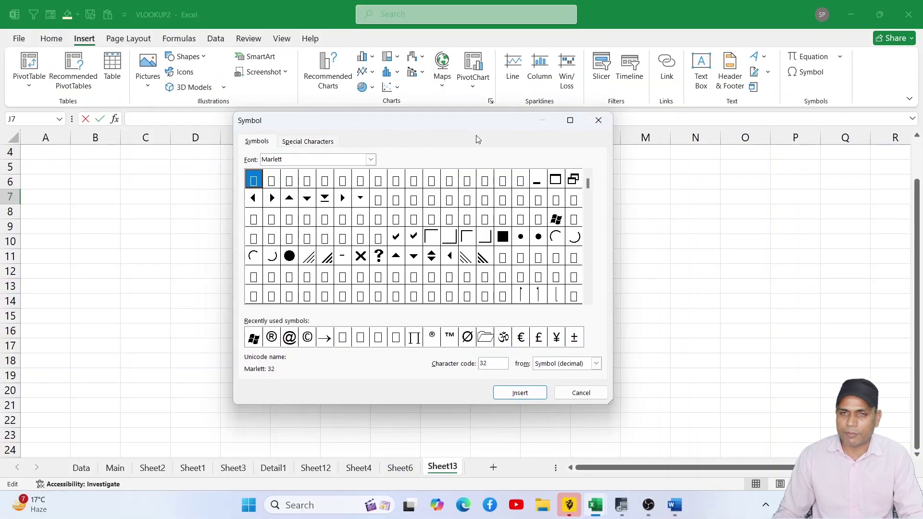
left_click(372, 162)
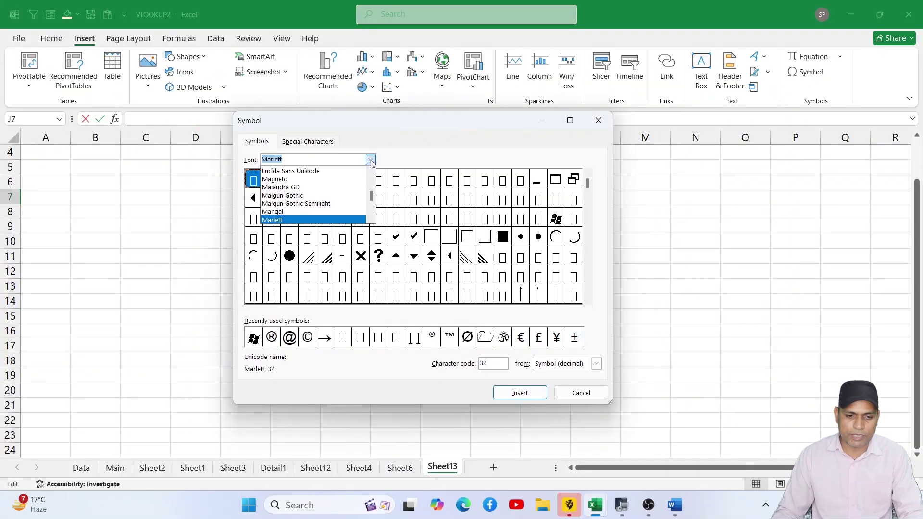
type("al")
left_click(319, 196)
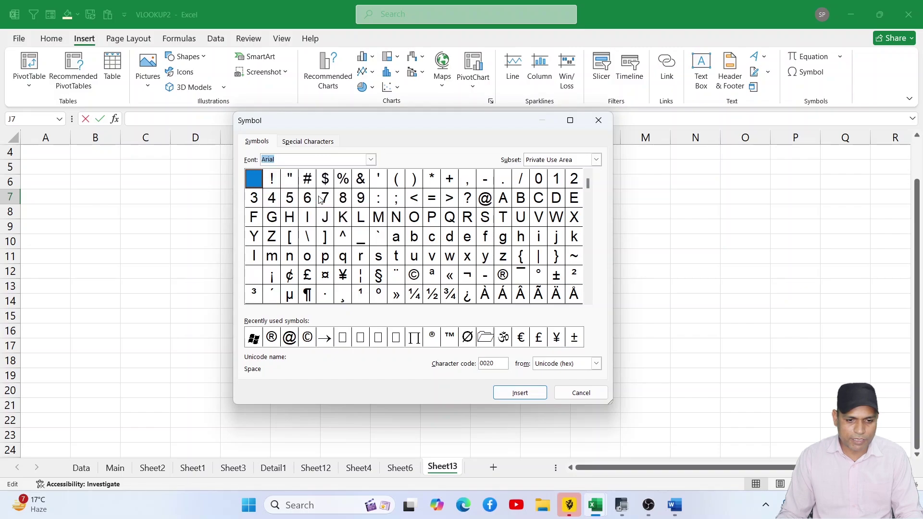
- Scroll through the Arial symbol grid, cancel without inserting, and select cell E10
left_click(587, 300)
left_click(588, 300)
left_click(587, 300)
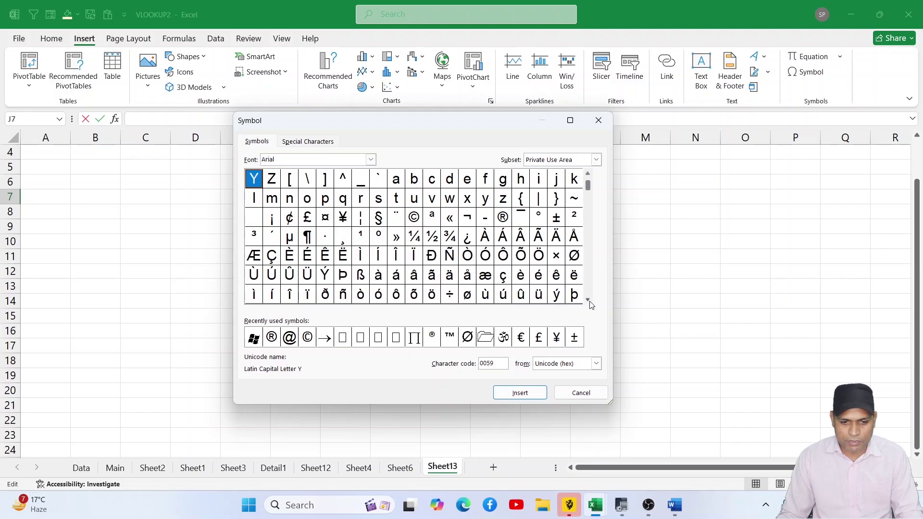
left_click(587, 300)
left_click(587, 300)
left_click(589, 301)
left_click(588, 300)
left_click(588, 301)
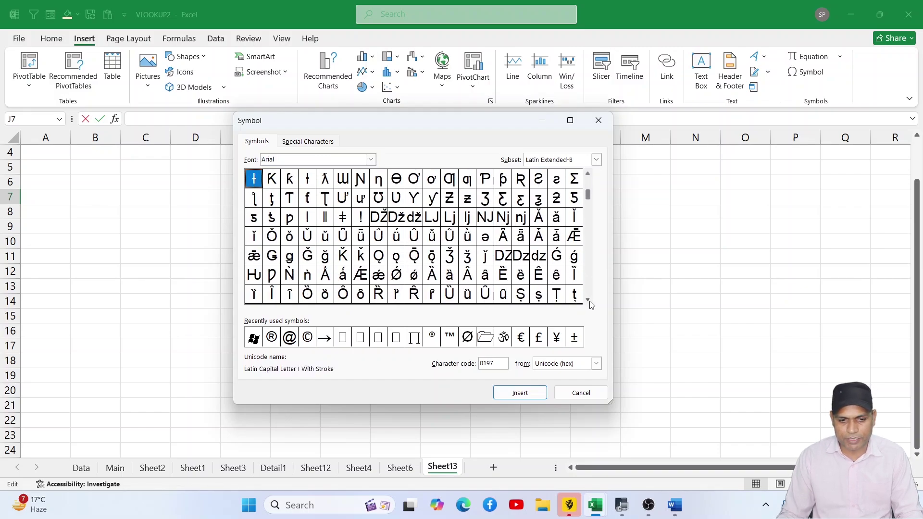
left_click(589, 300)
left_click(588, 301)
left_click(588, 300)
left_click(588, 301)
left_click(588, 300)
left_click(588, 301)
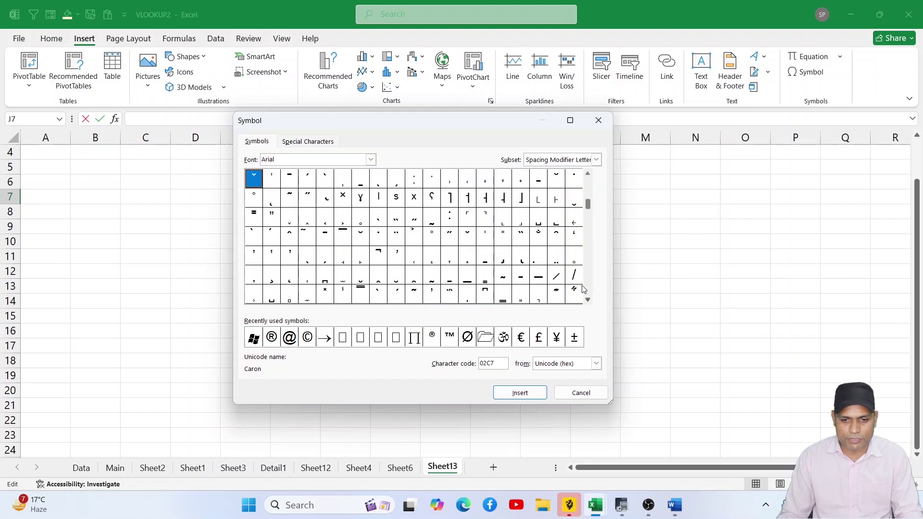
left_click(568, 392)
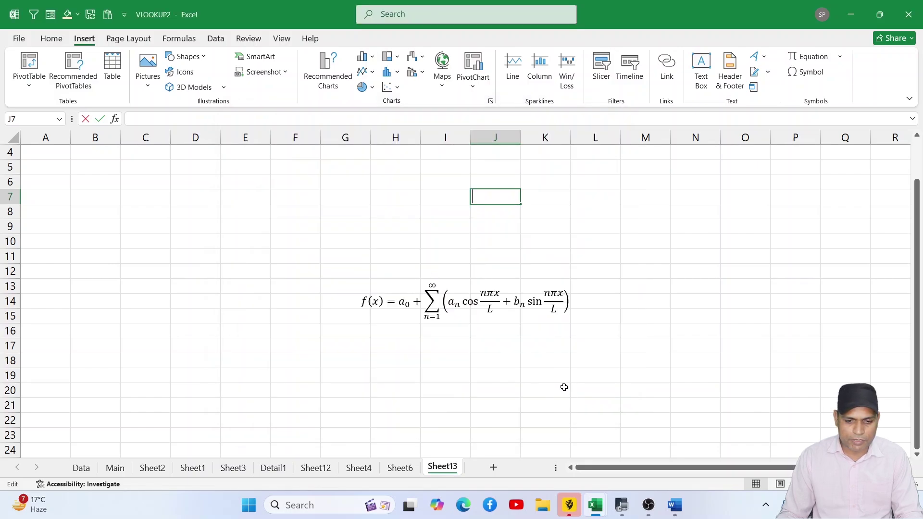
left_click(266, 241)
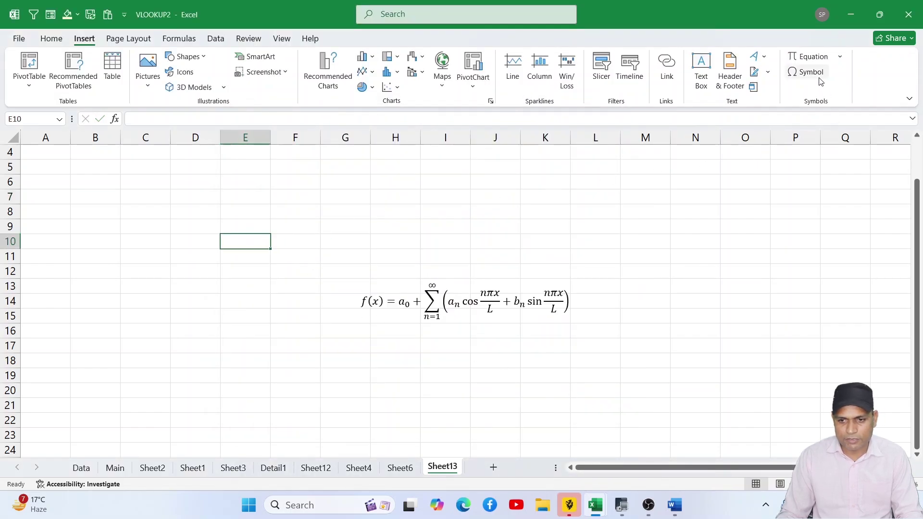
left_click(808, 72)
left_click(370, 160)
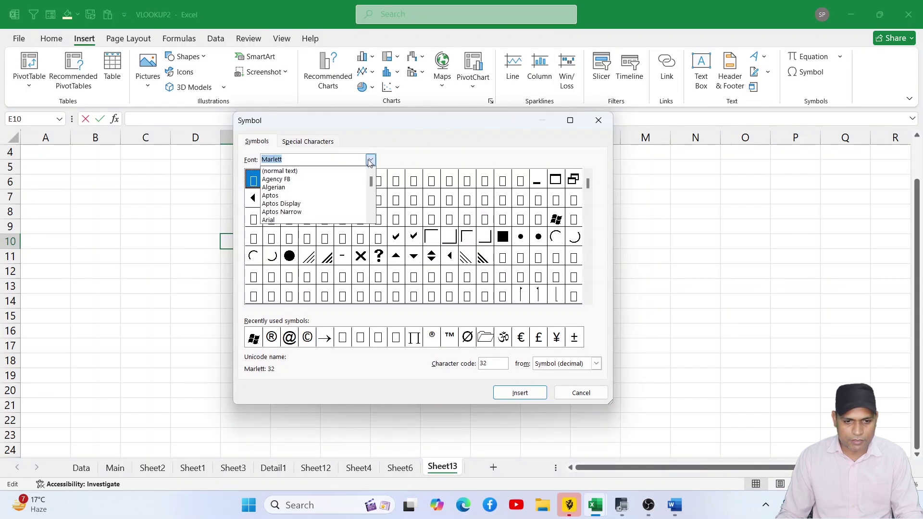
scroll(327, 195, "up", 10)
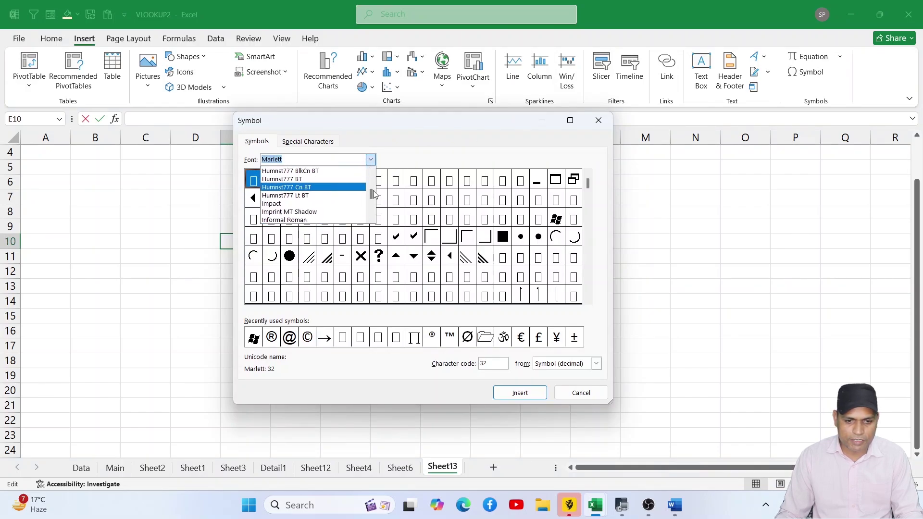
left_click_drag(371, 194, 372, 178)
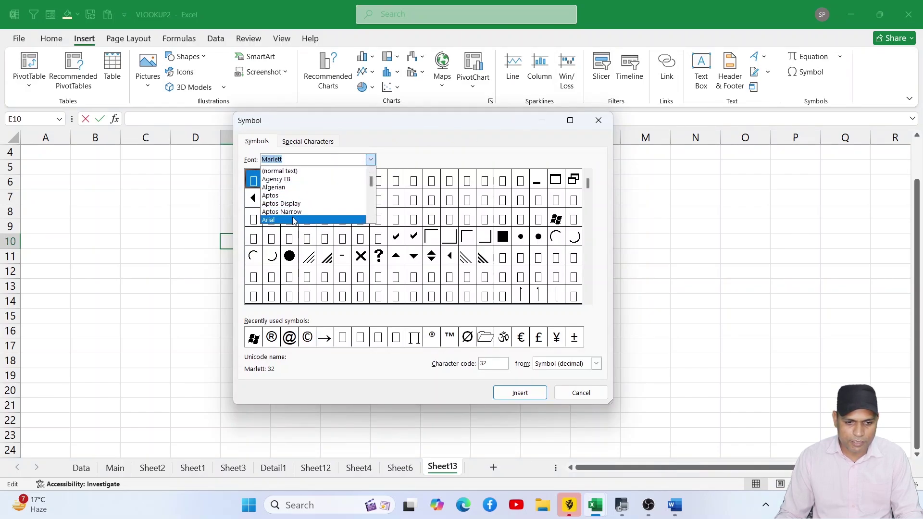
left_click(335, 219)
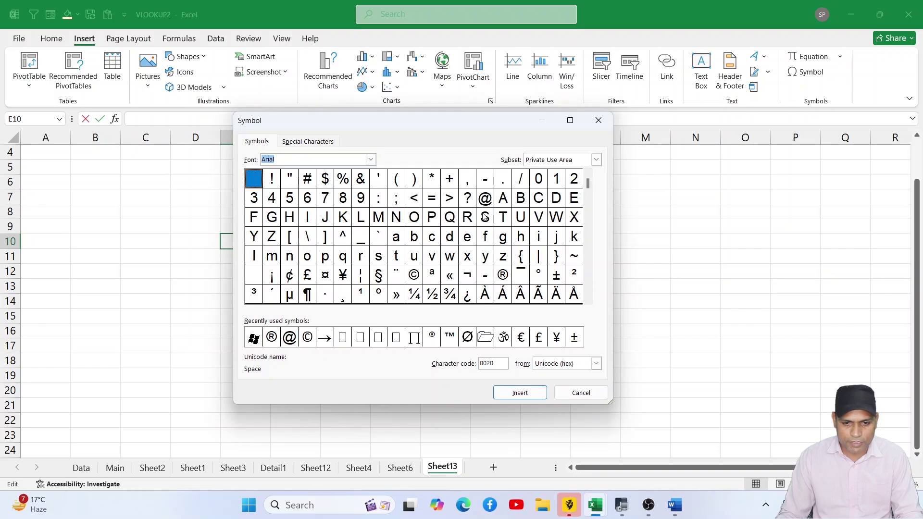
left_click(486, 200)
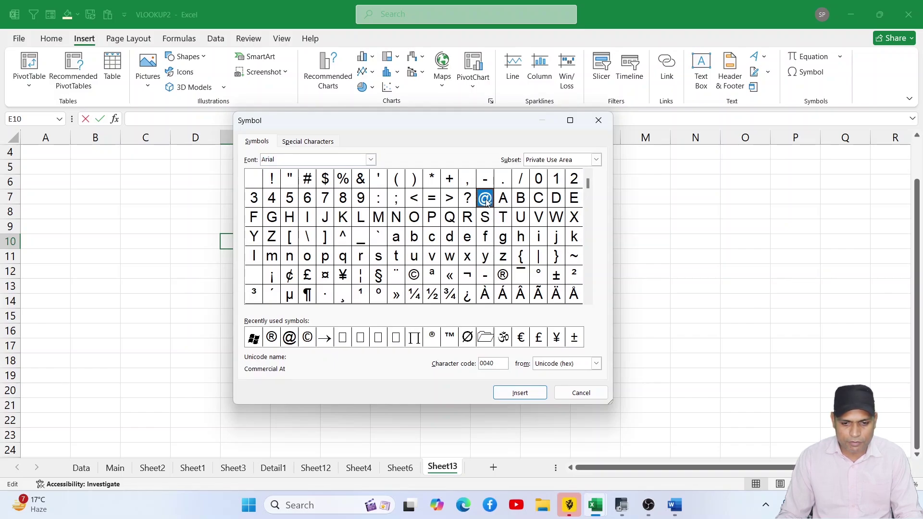
left_click(520, 393)
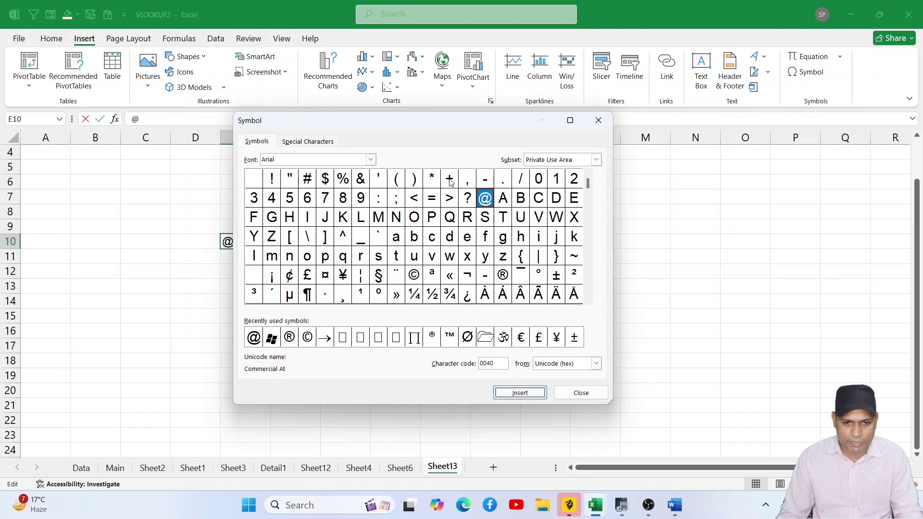
left_click_drag(434, 126, 544, 149)
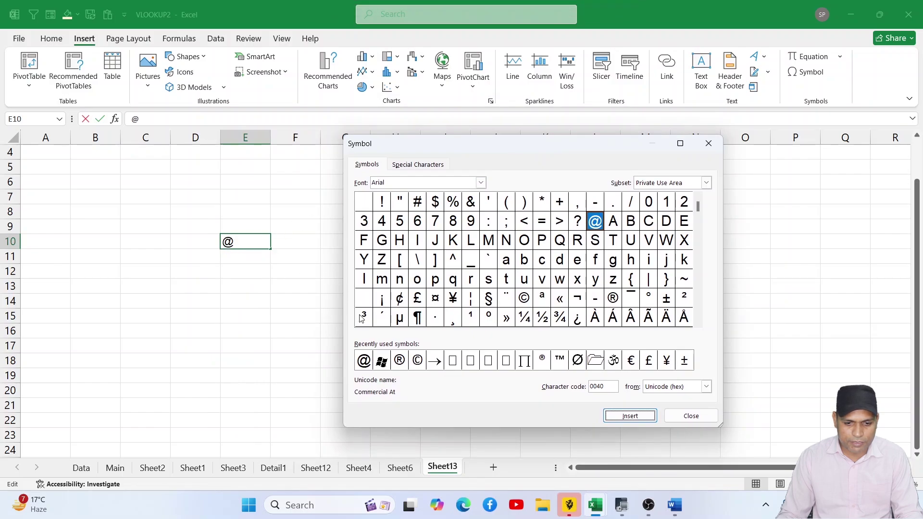
left_click(400, 362)
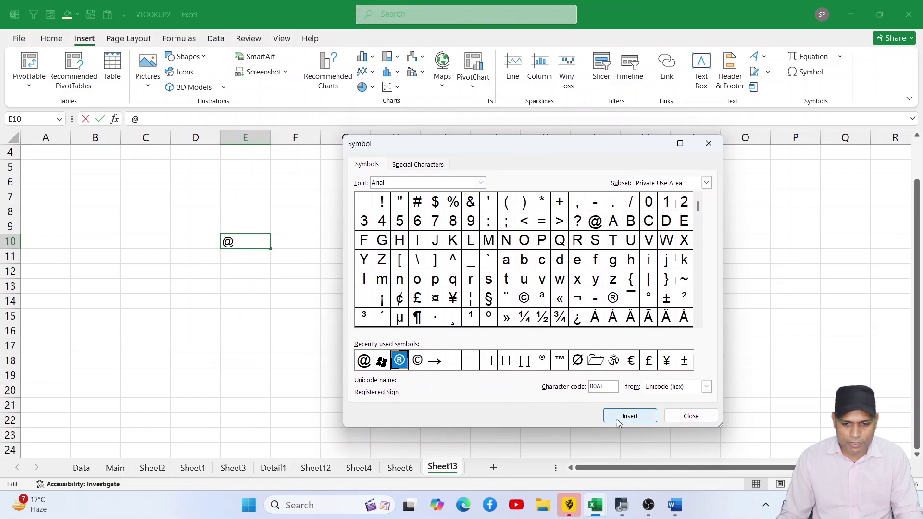
left_click(631, 417)
left_click(383, 363)
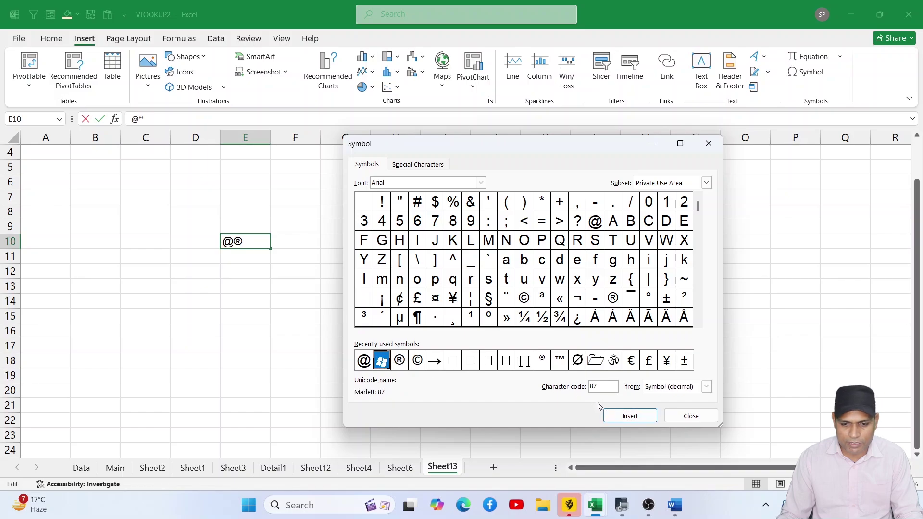
left_click(624, 417)
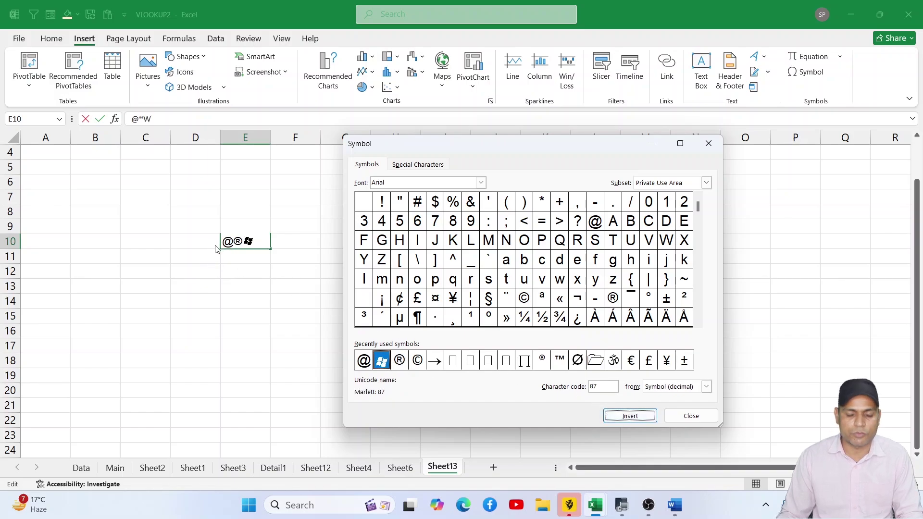
left_click(677, 414)
left_click(716, 282)
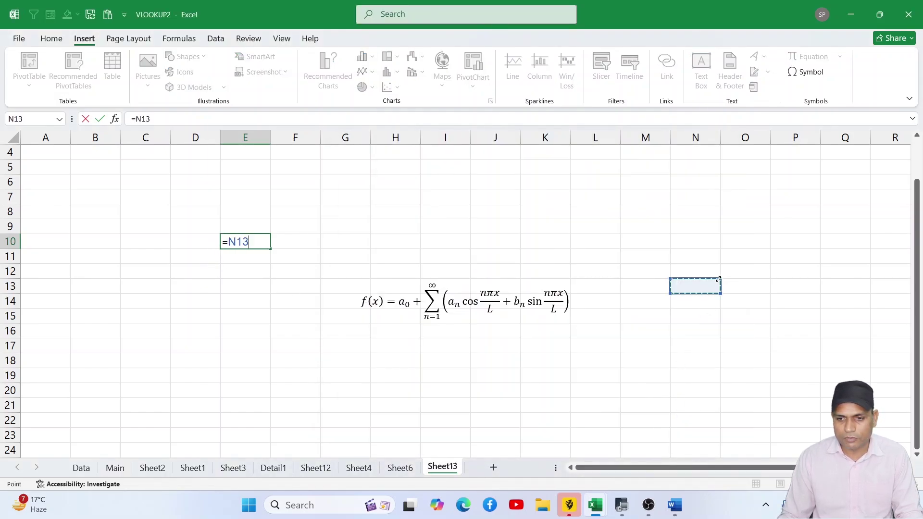
left_click(609, 223)
key("Escape")
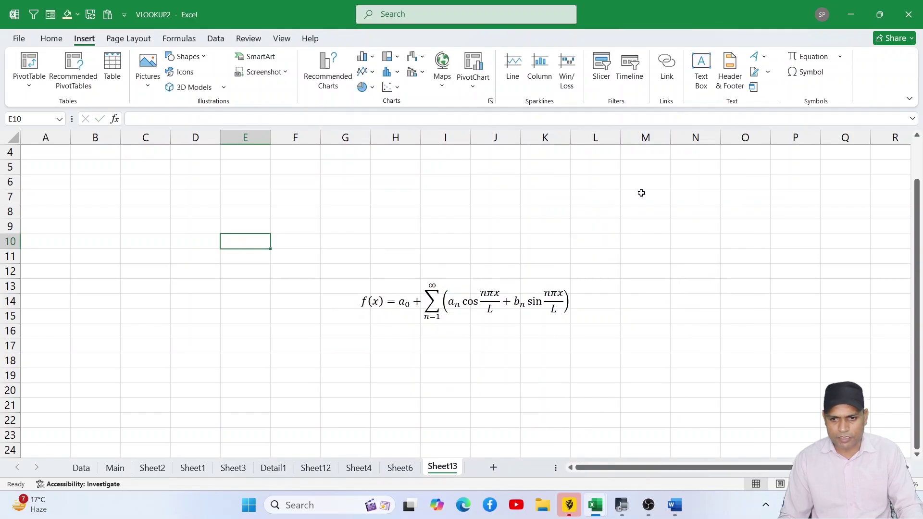